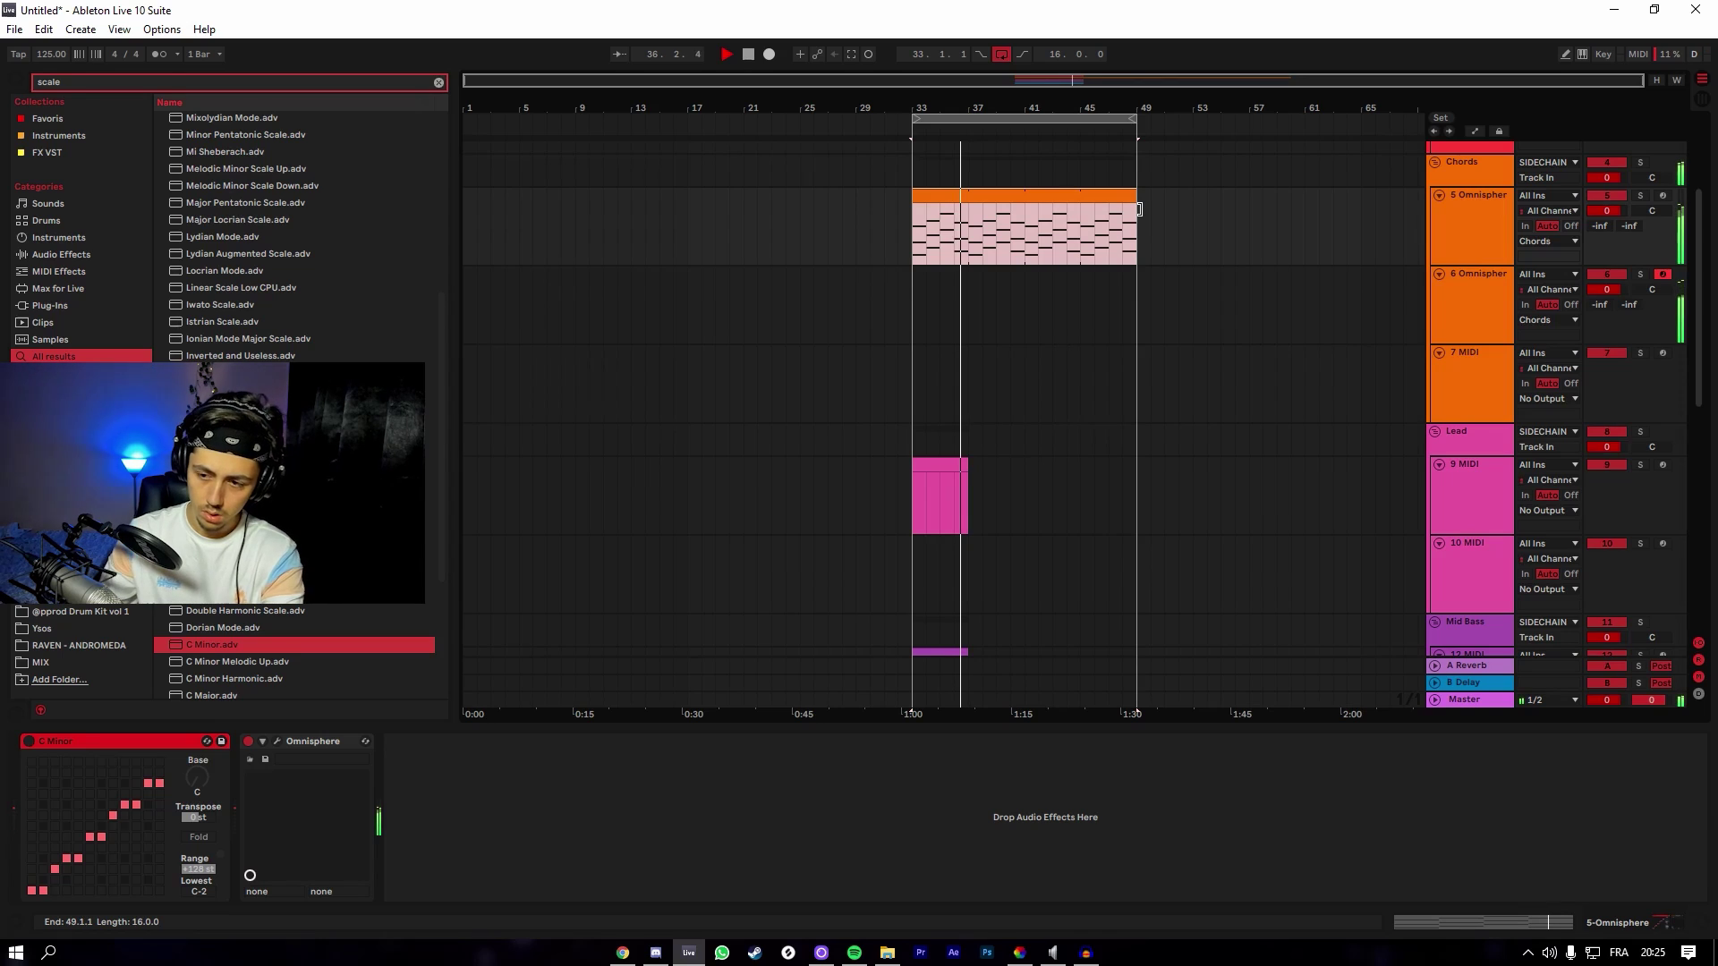
Record an Omnisphere melody clip on track 6 over the looped chords from bar 33.
{"action": "left_click", "coordinate": [769, 53]}
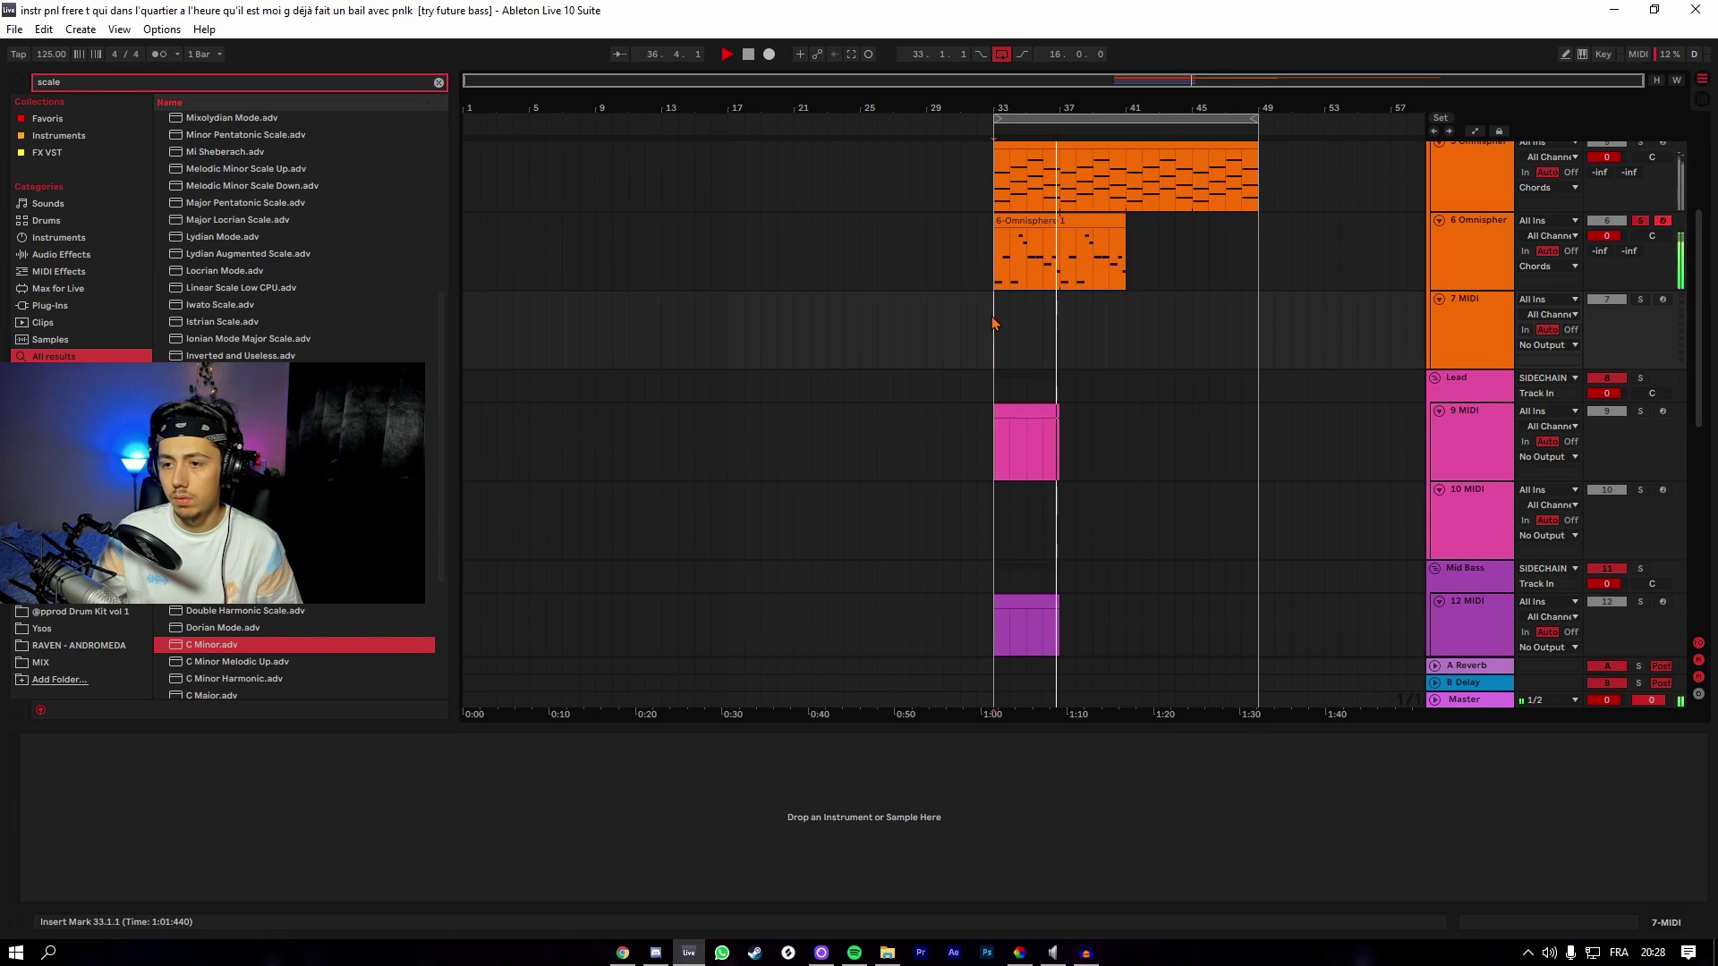
{"action": "key", "text": "space"}
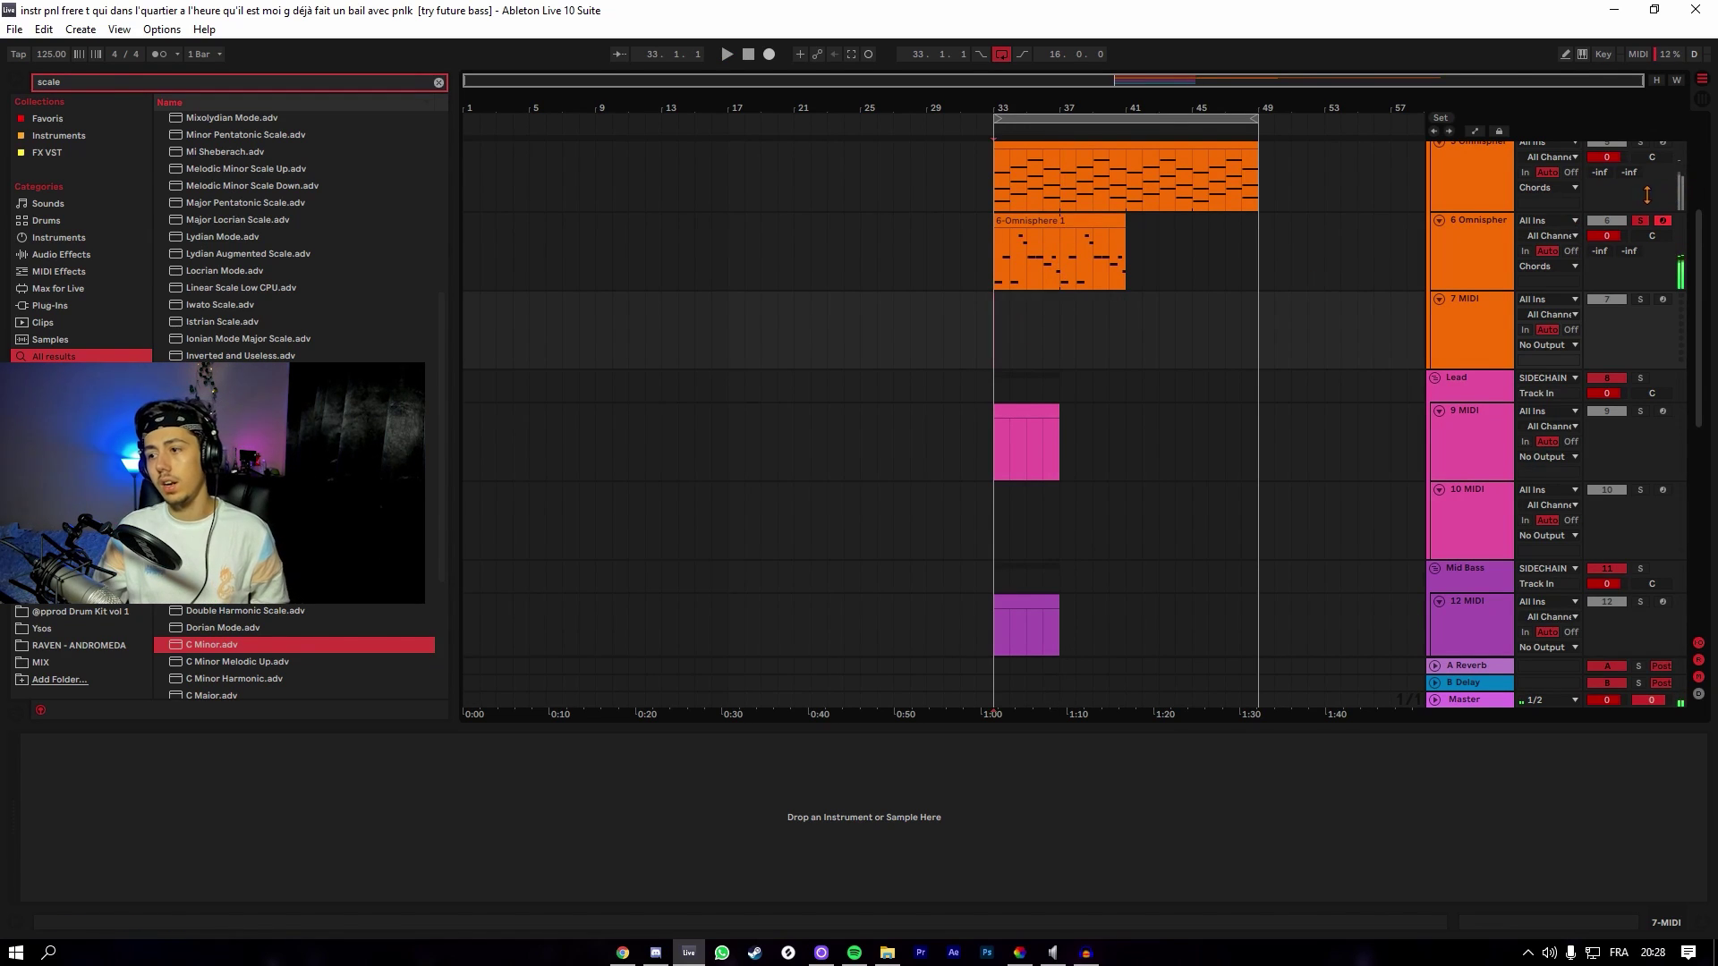
Unsolo track 6, play it with the chords from bar 33, and lower its volume to -1.9 dB.
{"action": "scroll", "coordinate": [1646, 194], "scroll_direction": "up", "scroll_amount": 1}
{"action": "left_click", "coordinate": [1640, 257]}
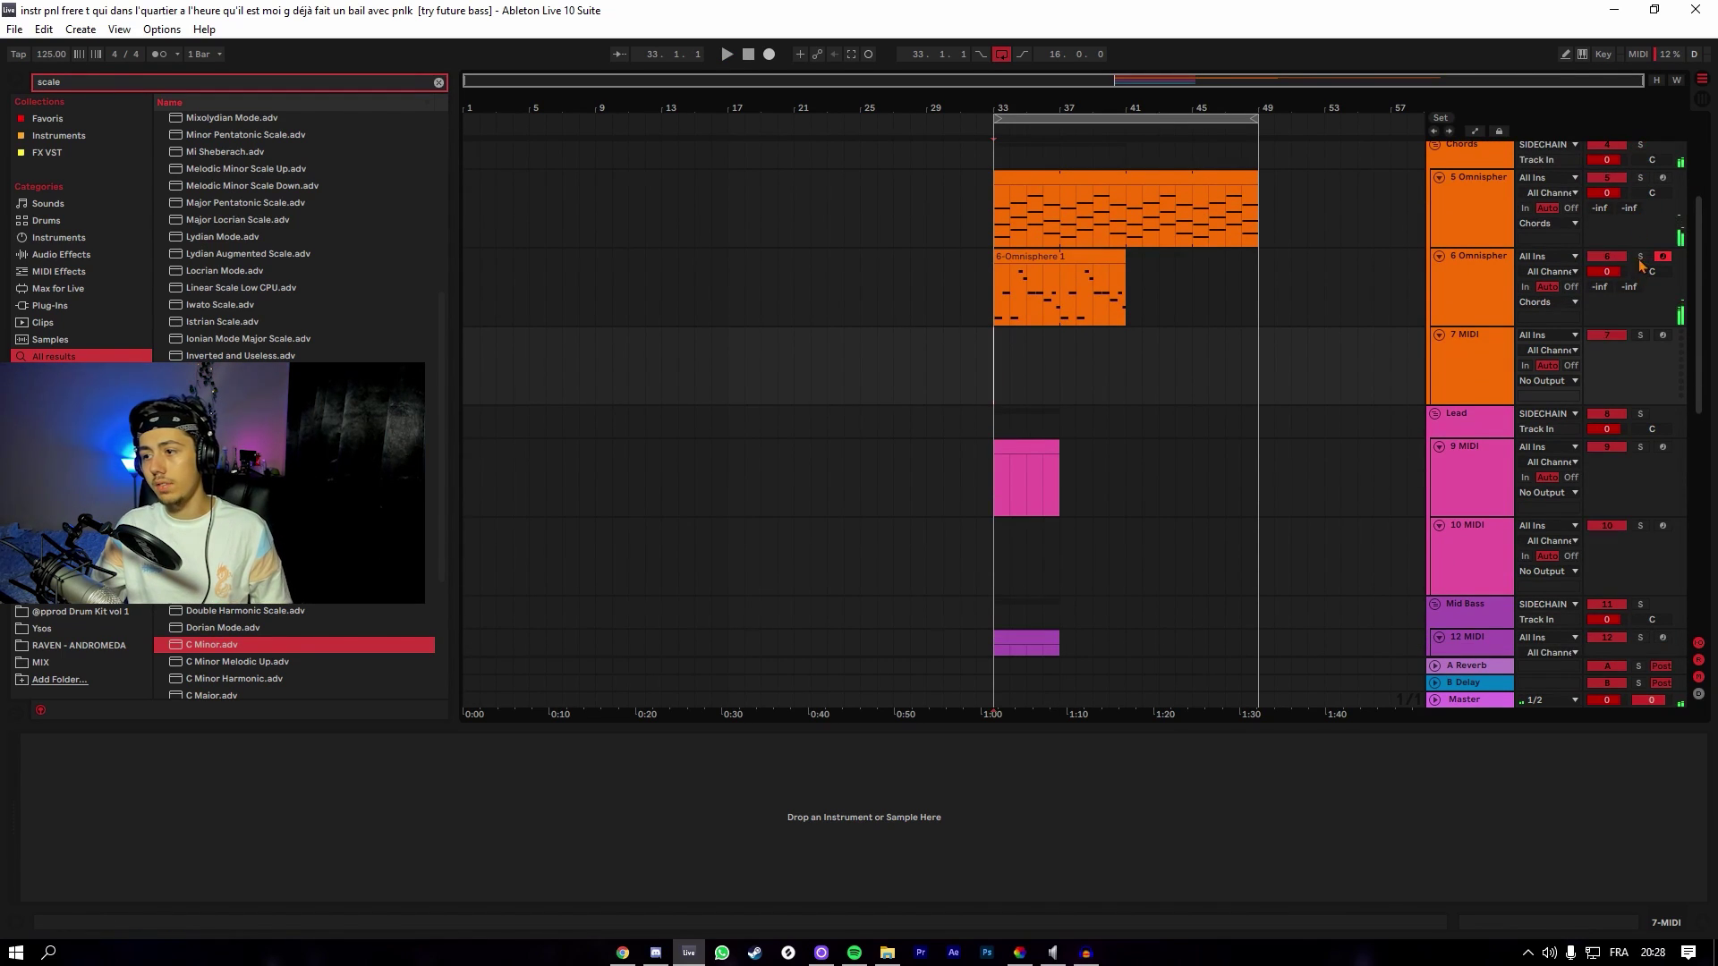
{"action": "left_click", "coordinate": [1000, 280]}
{"action": "key", "text": "space"}
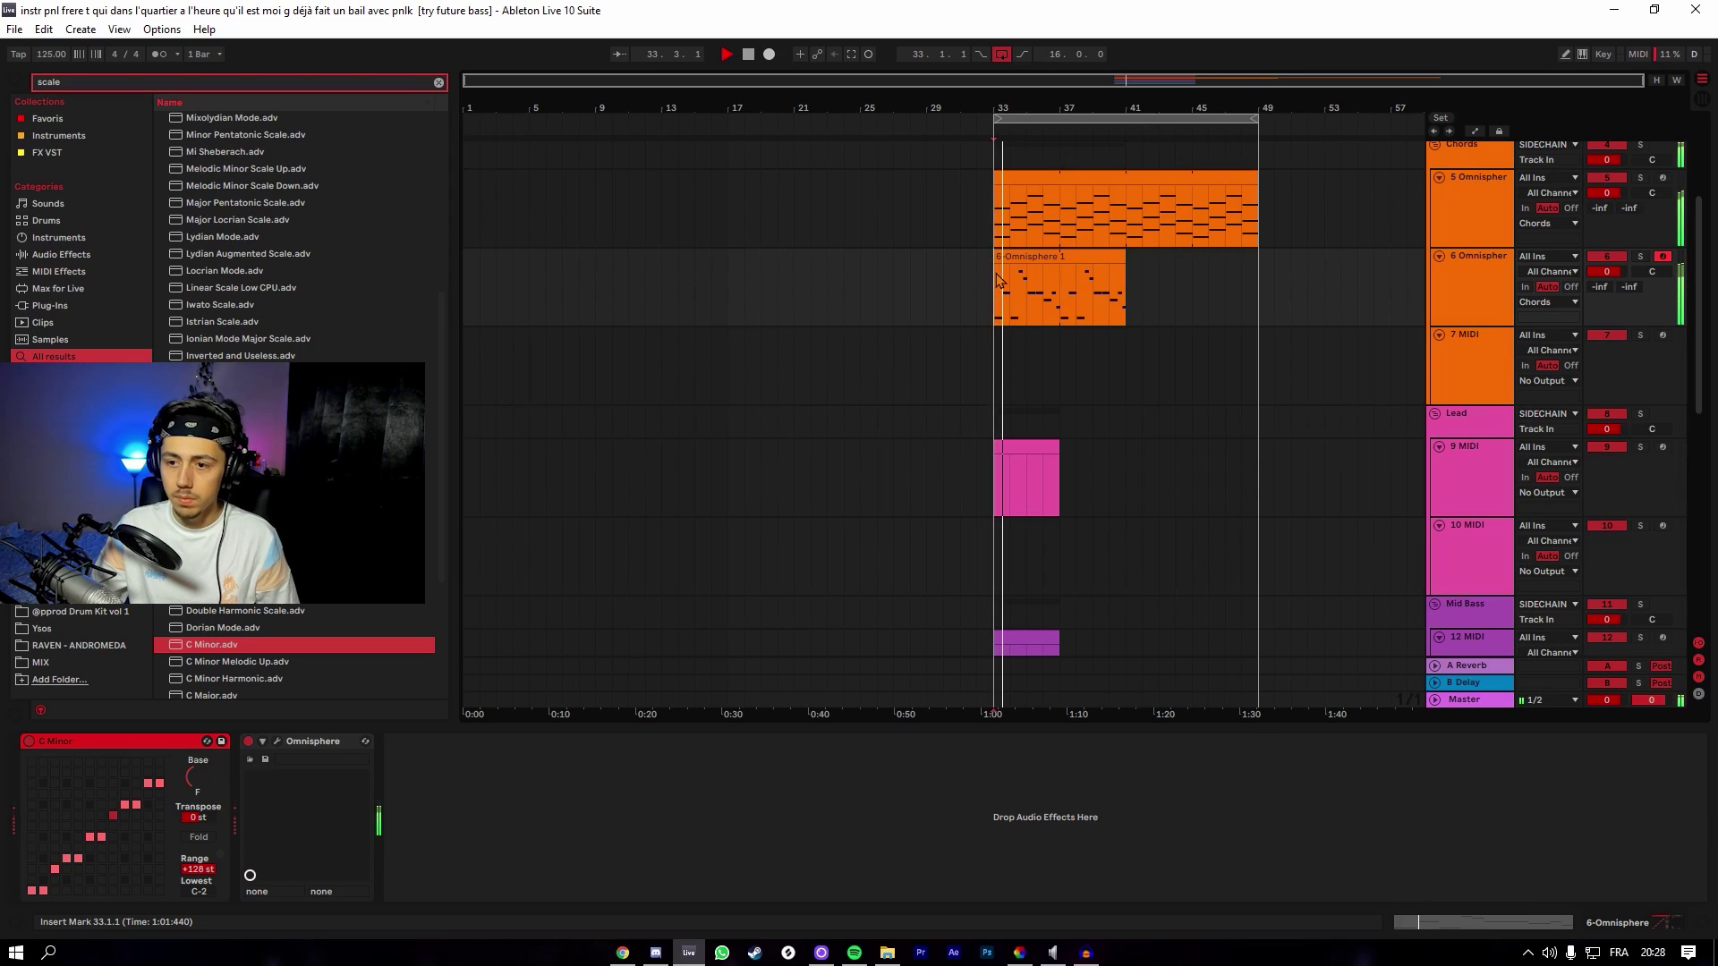
{"action": "left_click_drag", "start_coordinate": [1601, 278], "coordinate": [1600, 296]}
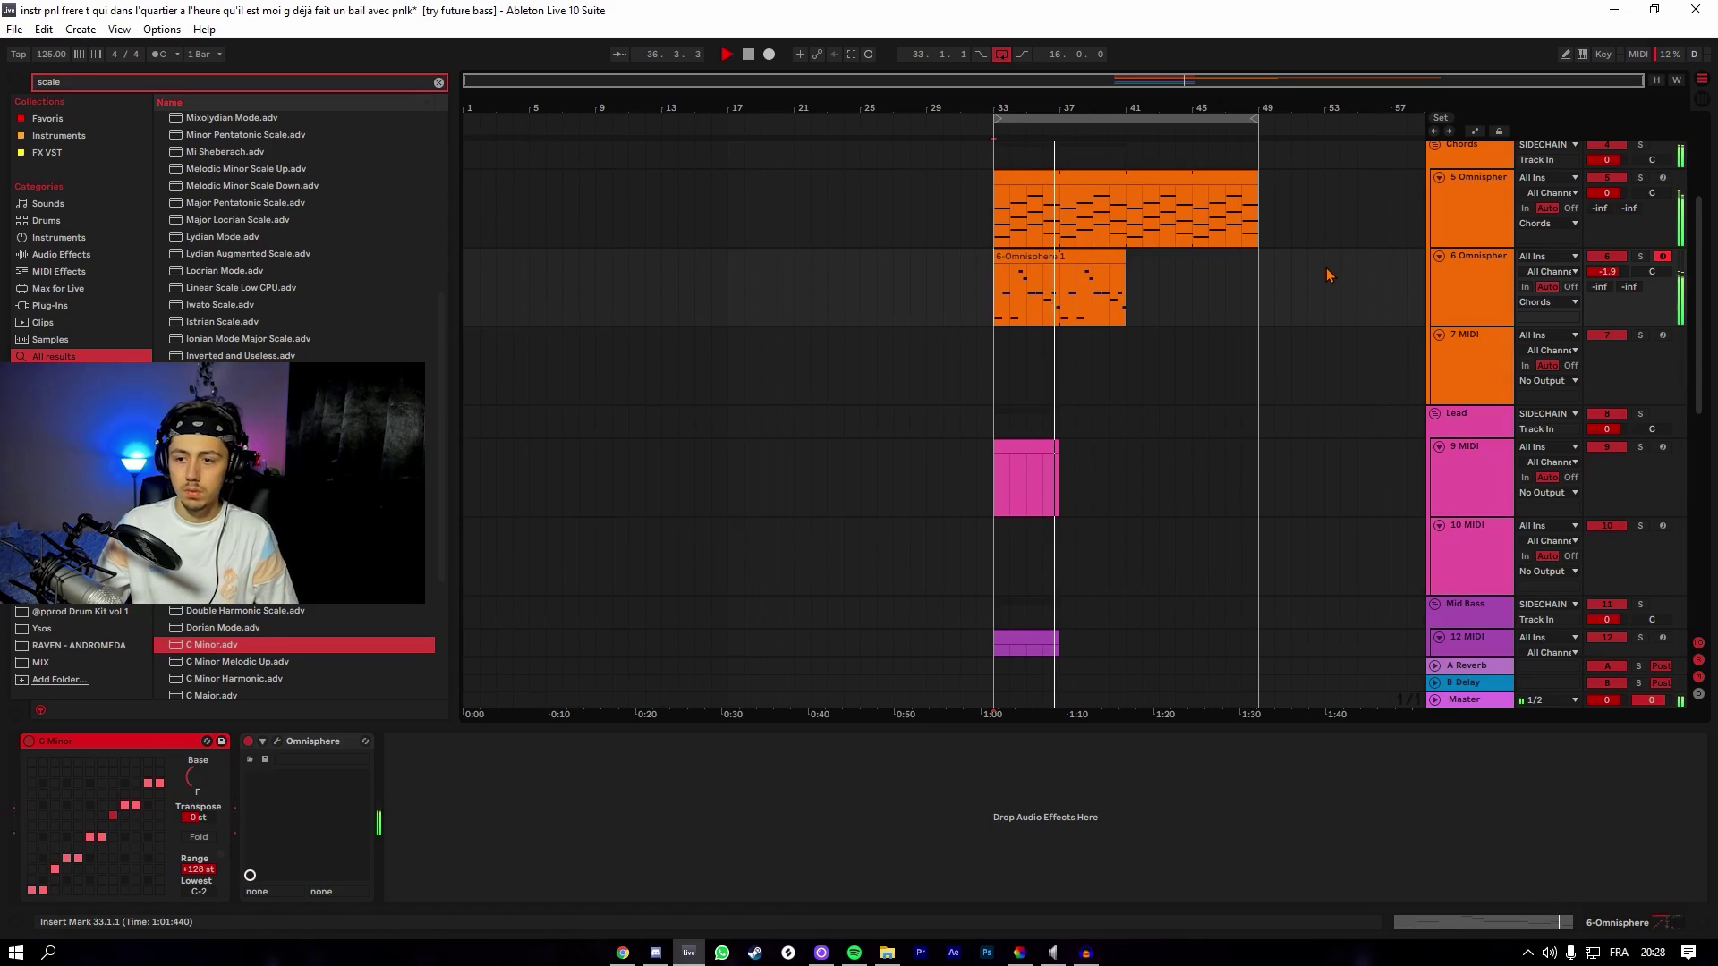
{"action": "key", "text": "space"}
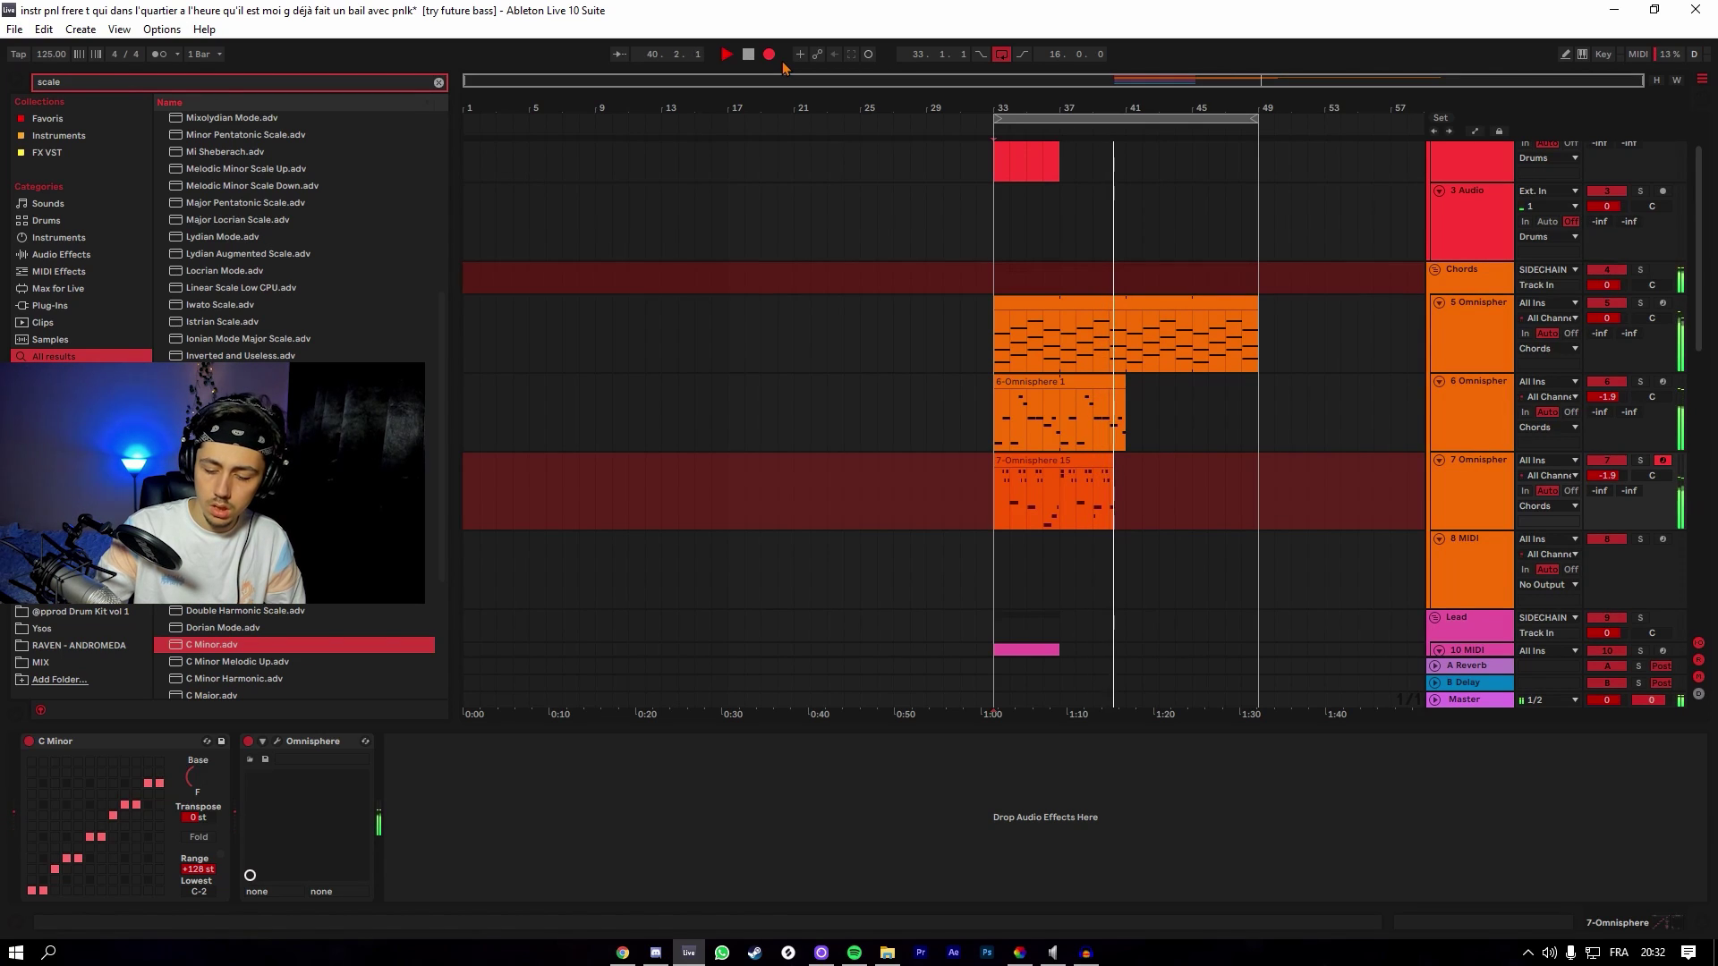
Play the soloed track 7 Omnisphere part from bar 33 and examine the notes in its clip.
{"action": "key", "text": "space"}
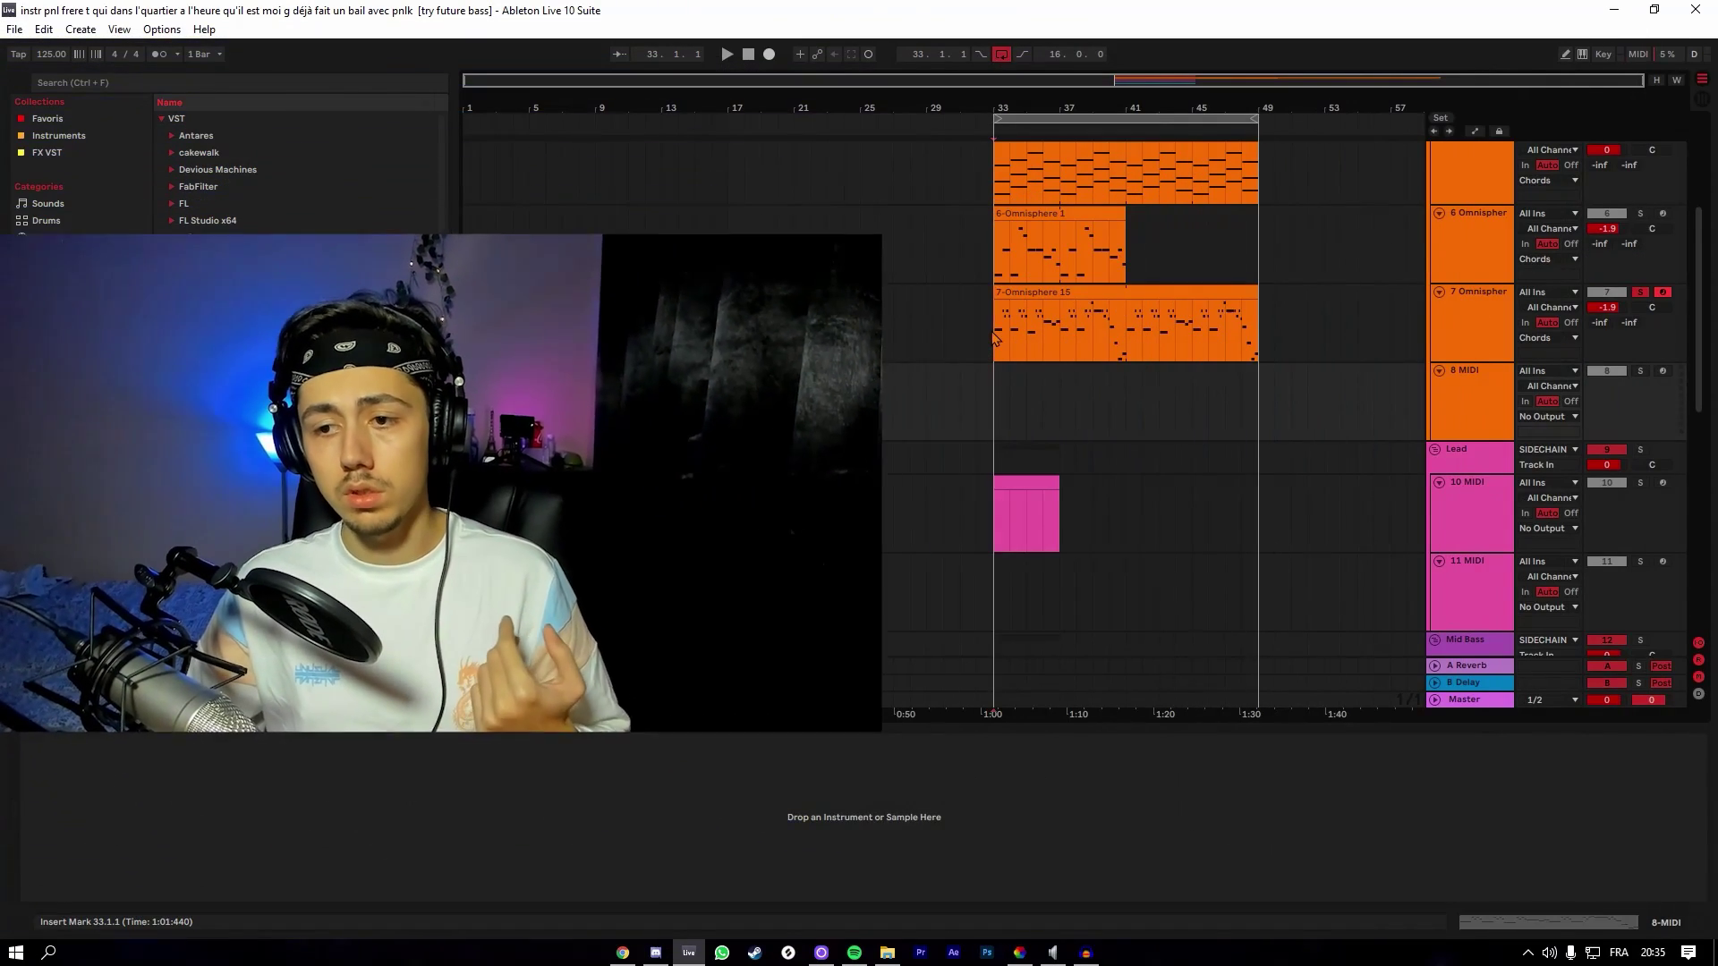
{"action": "left_click", "coordinate": [996, 338]}
{"action": "key", "text": "space"}
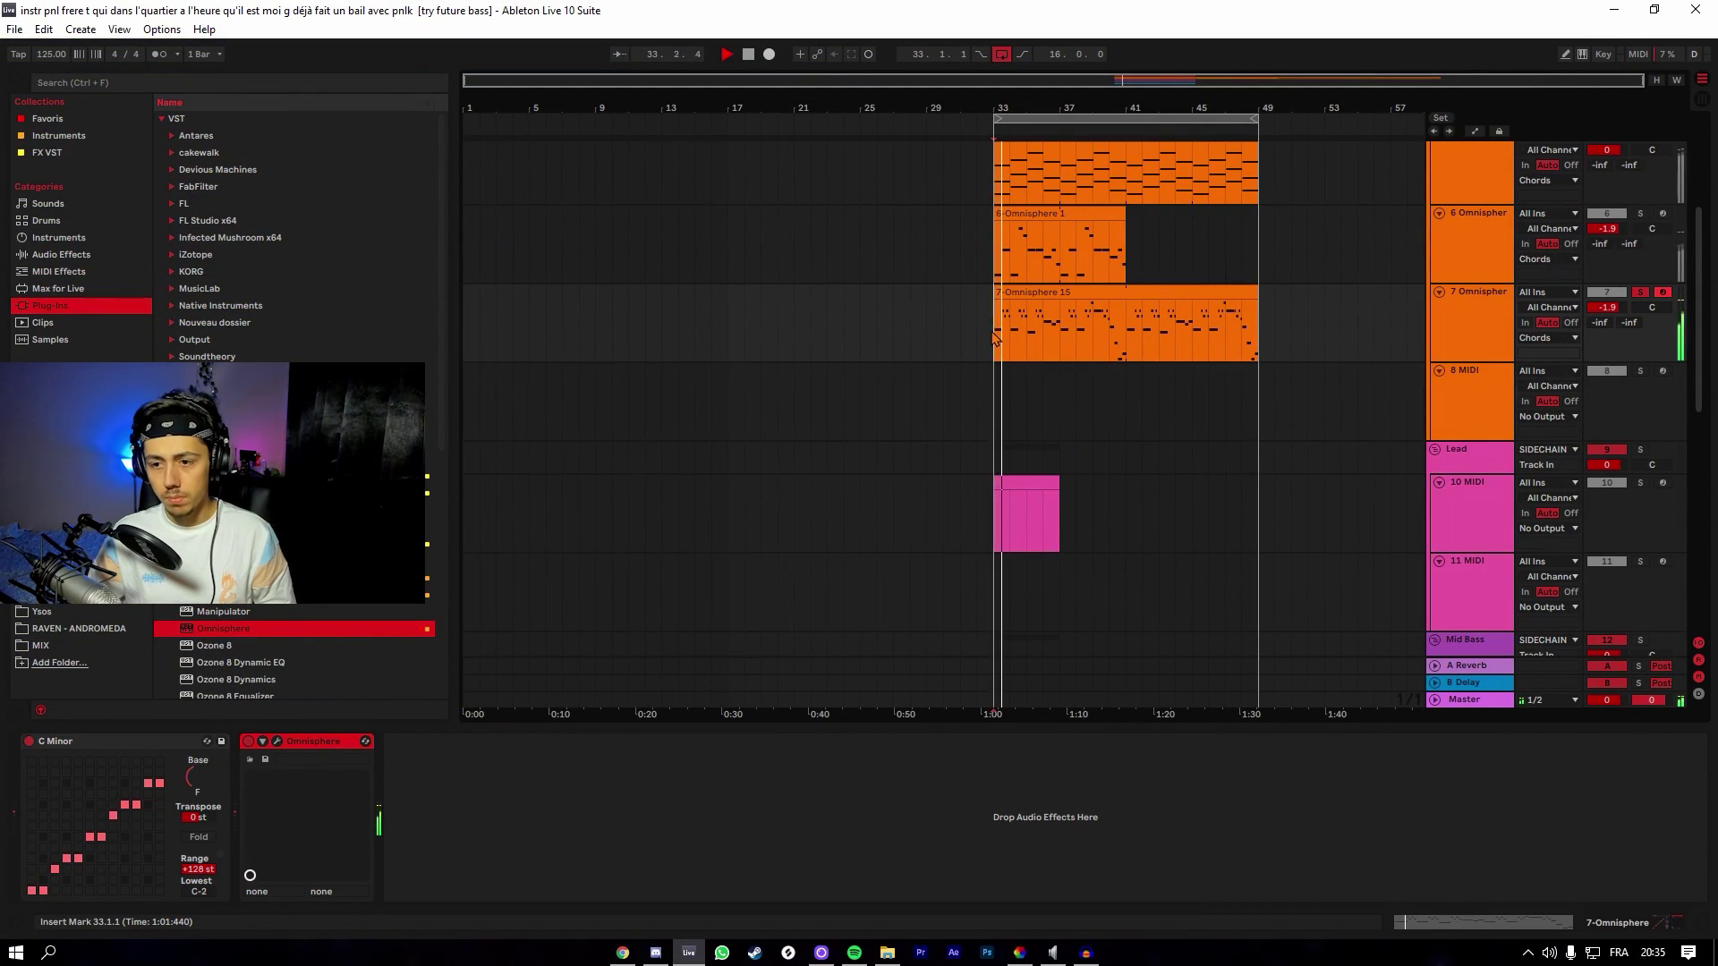
{"action": "double_click", "coordinate": [1054, 300]}
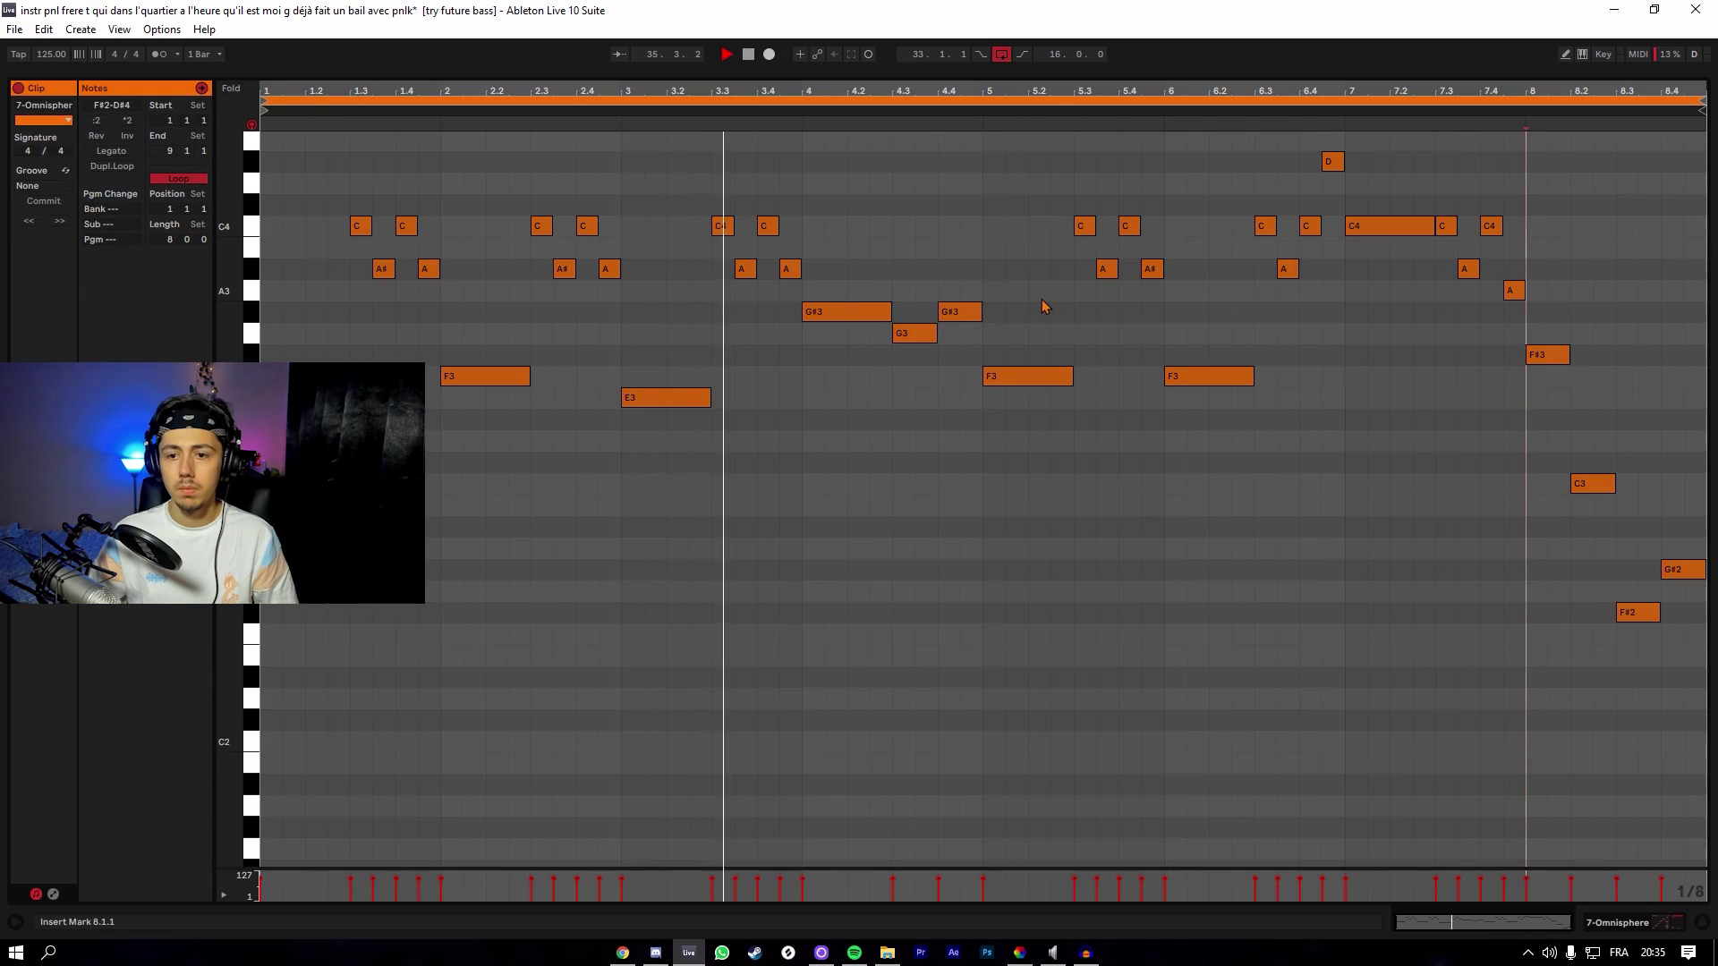
{"action": "key", "text": "shift+Tab"}
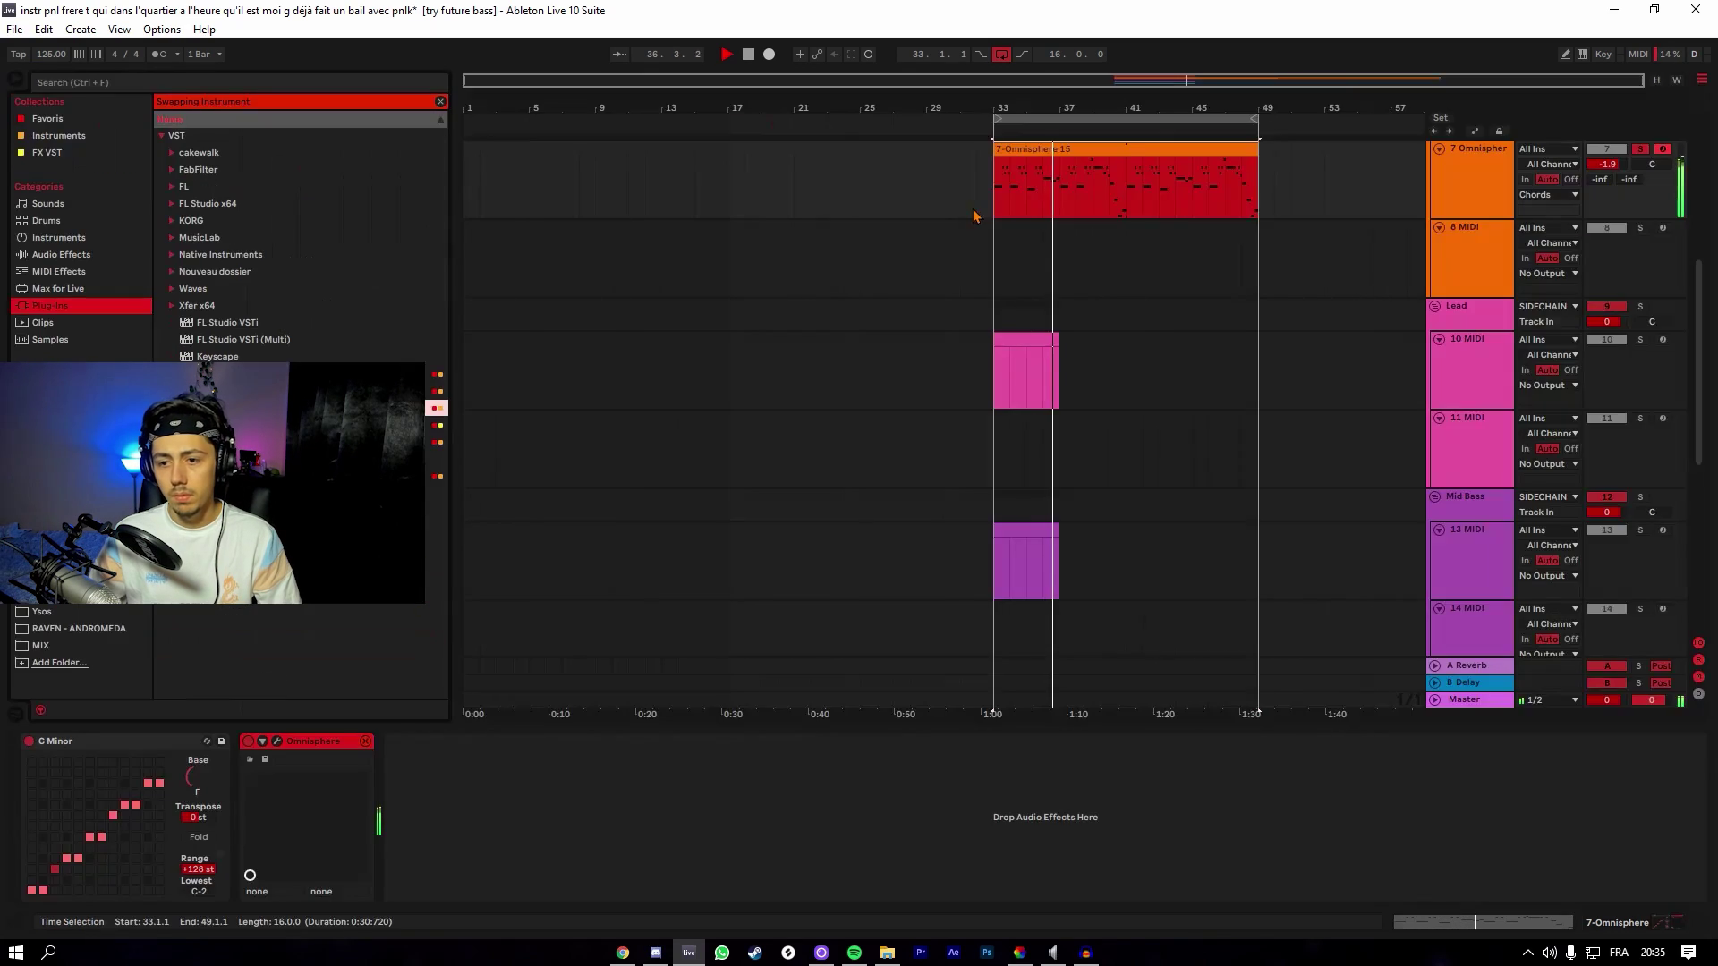
Unsolo track 7 and play it together with the other chord layers from bar 33.
{"action": "left_click", "coordinate": [1647, 347]}
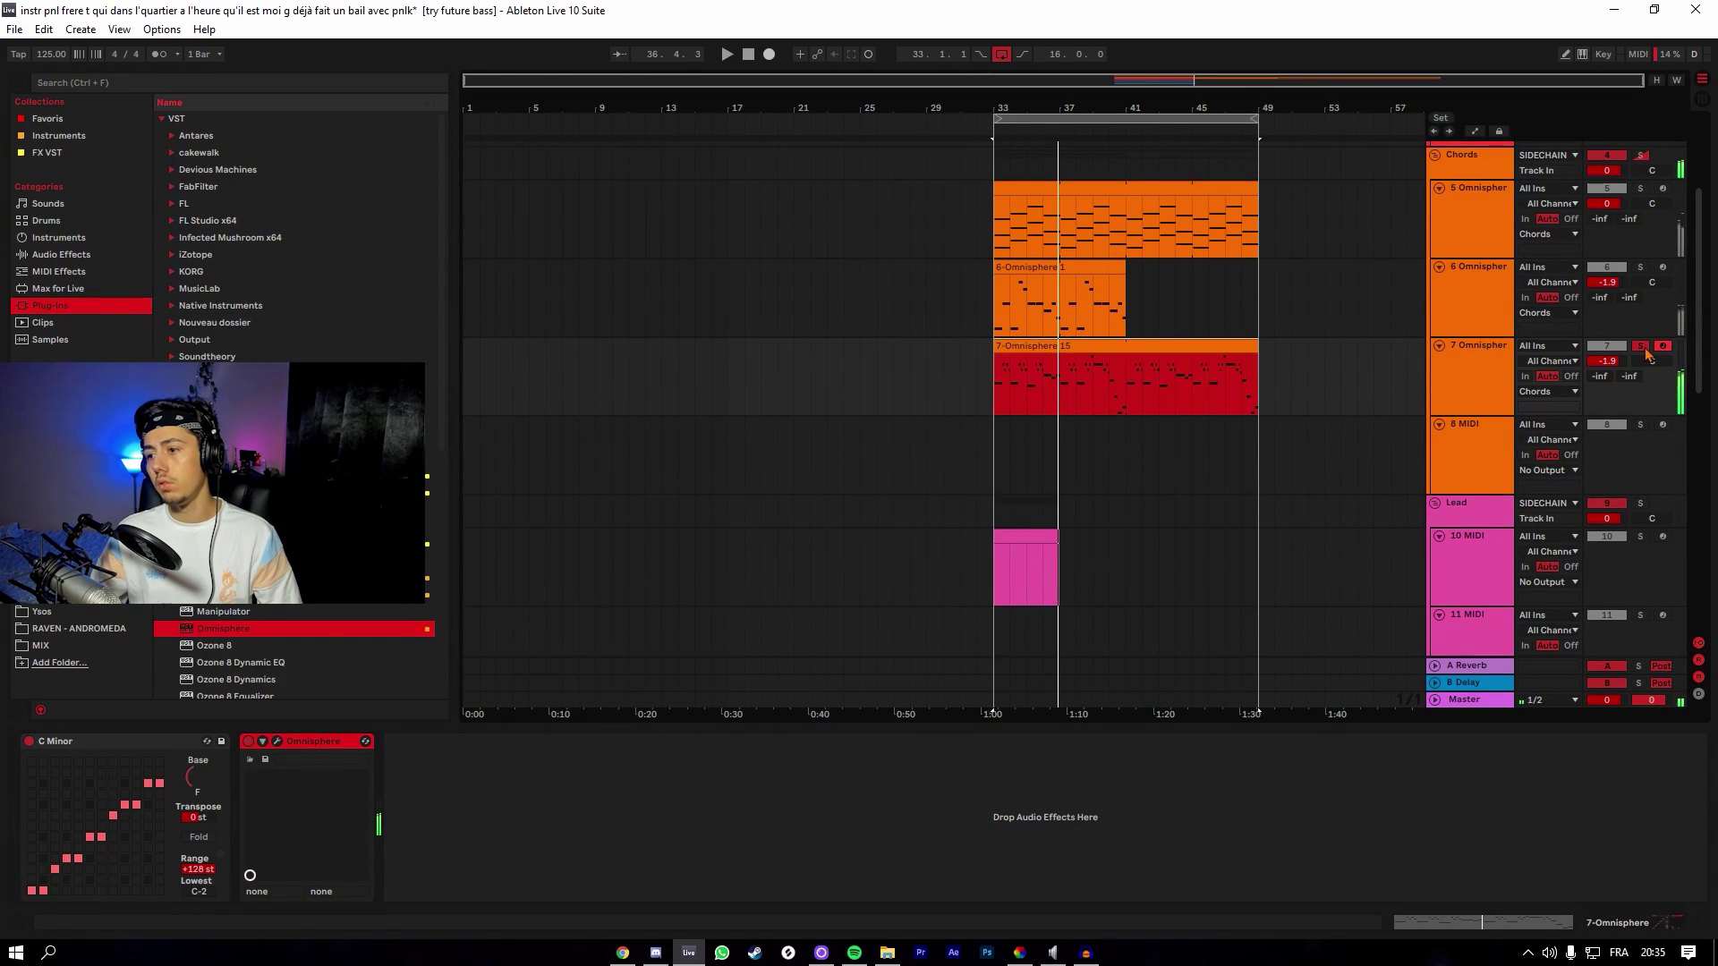
{"action": "left_click", "coordinate": [990, 311]}
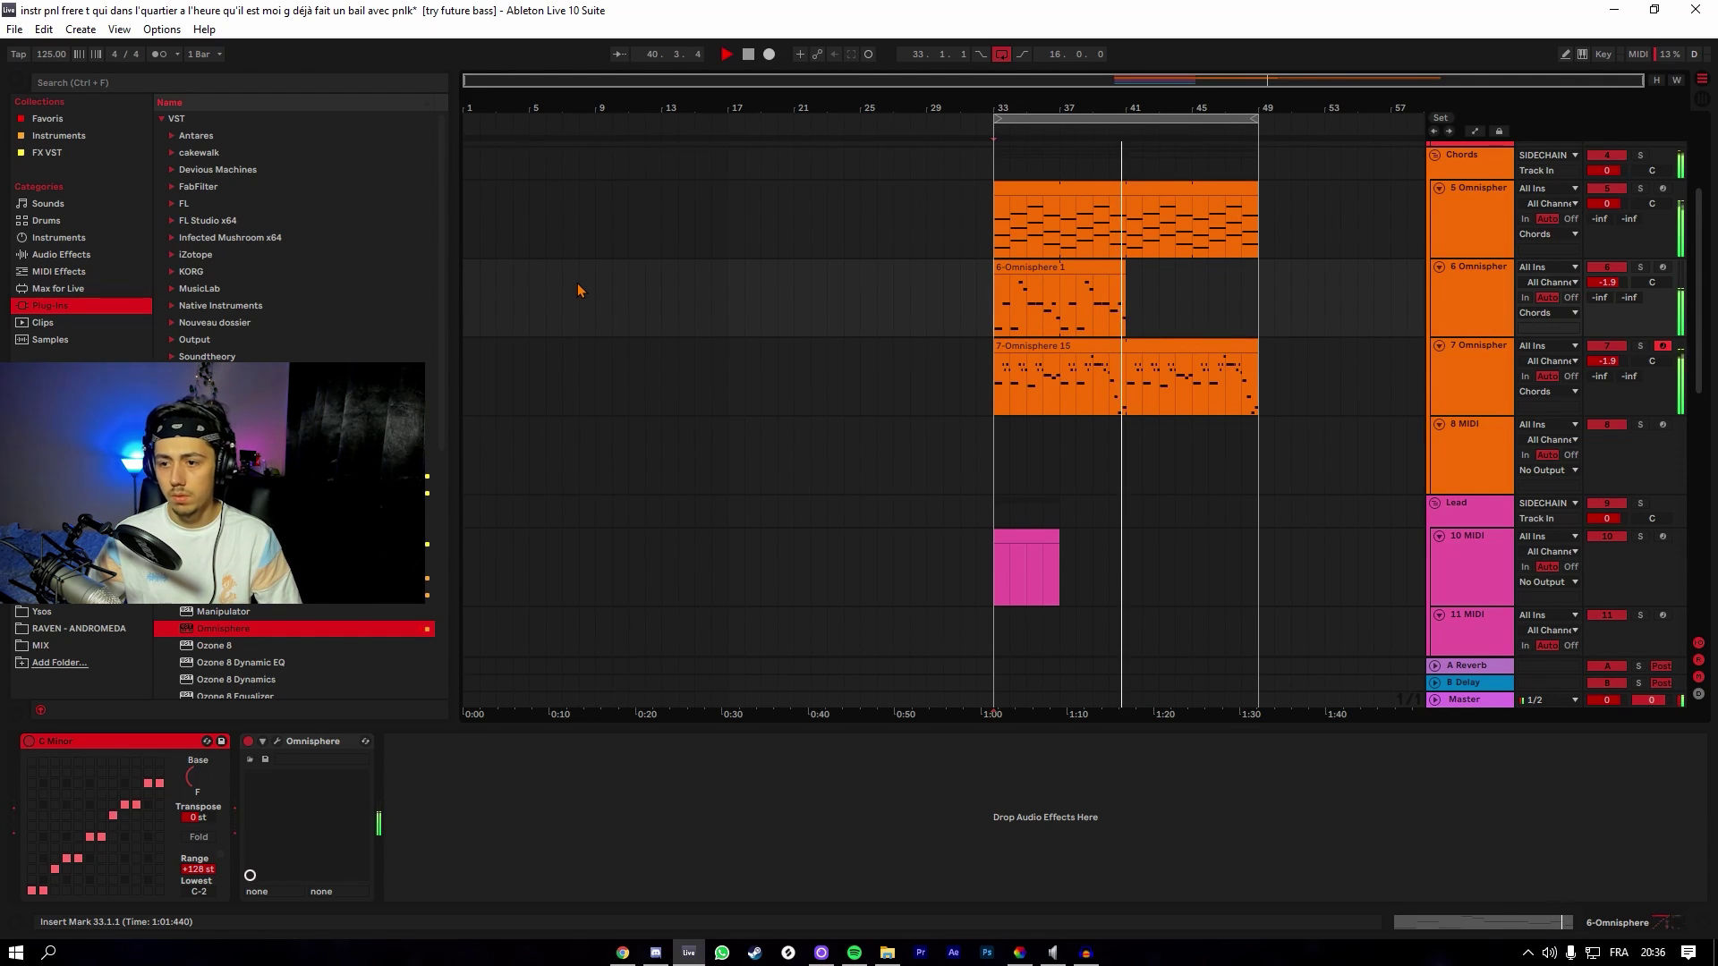
{"action": "key", "text": "space"}
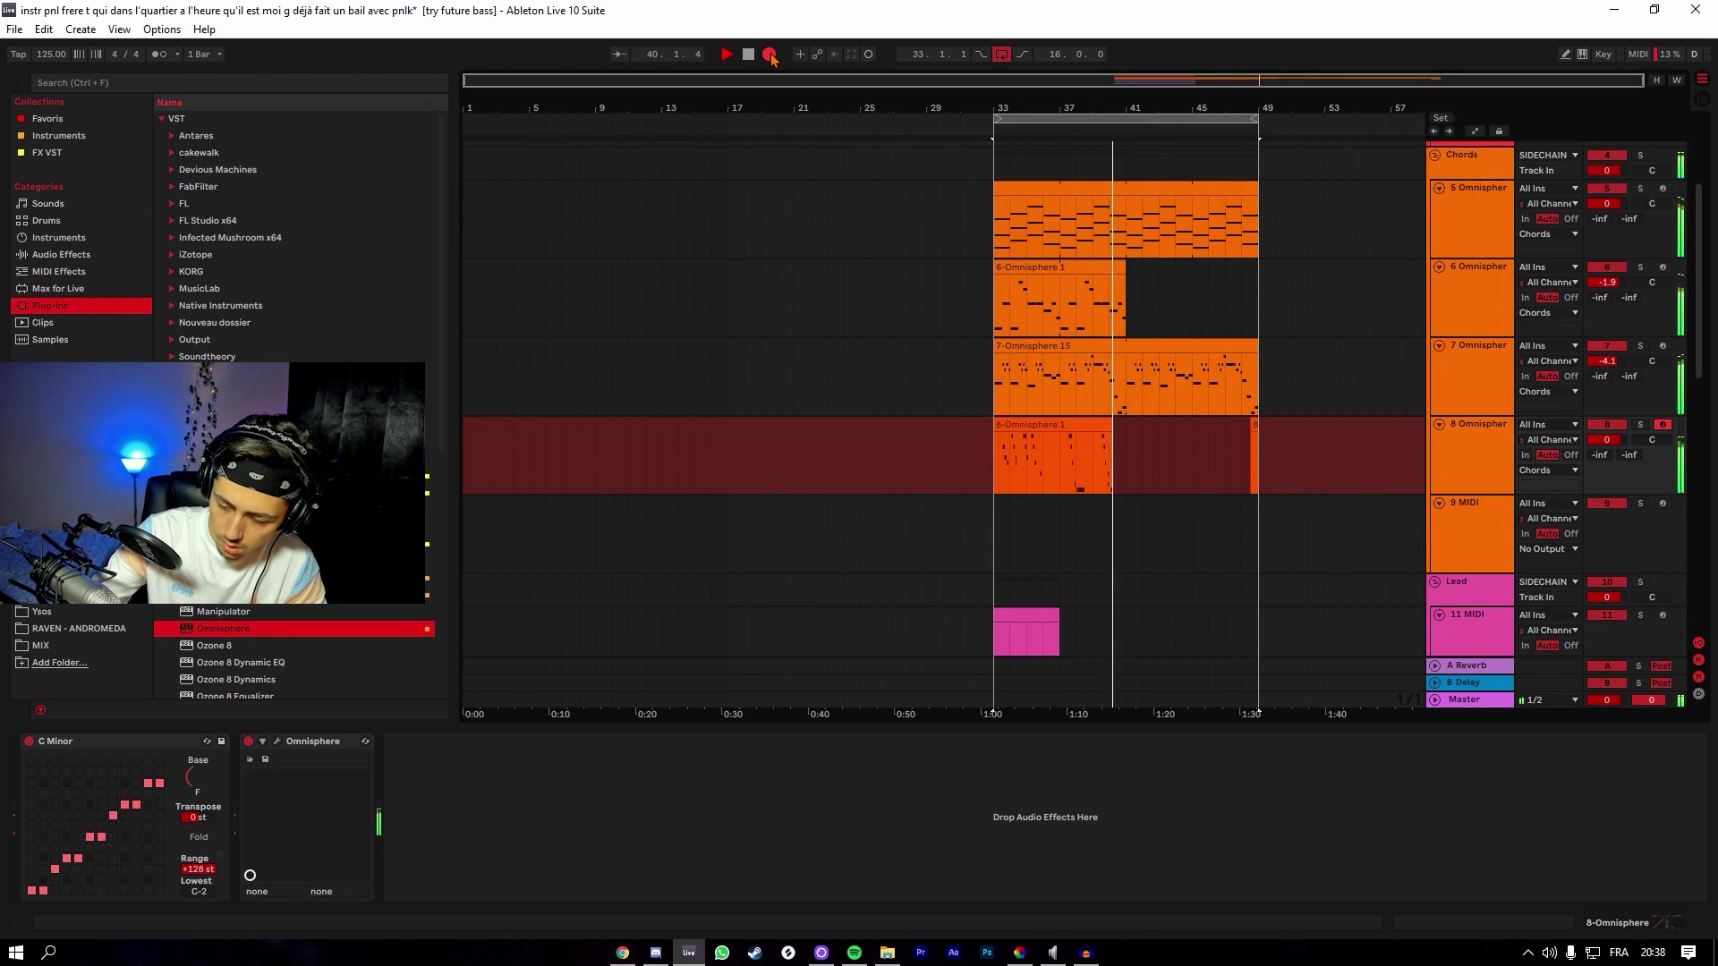
Unsolo the track 8 Omnisphere layer and lower its volume to -3.5 dB while playing the full mix.
{"action": "key", "text": "space"}
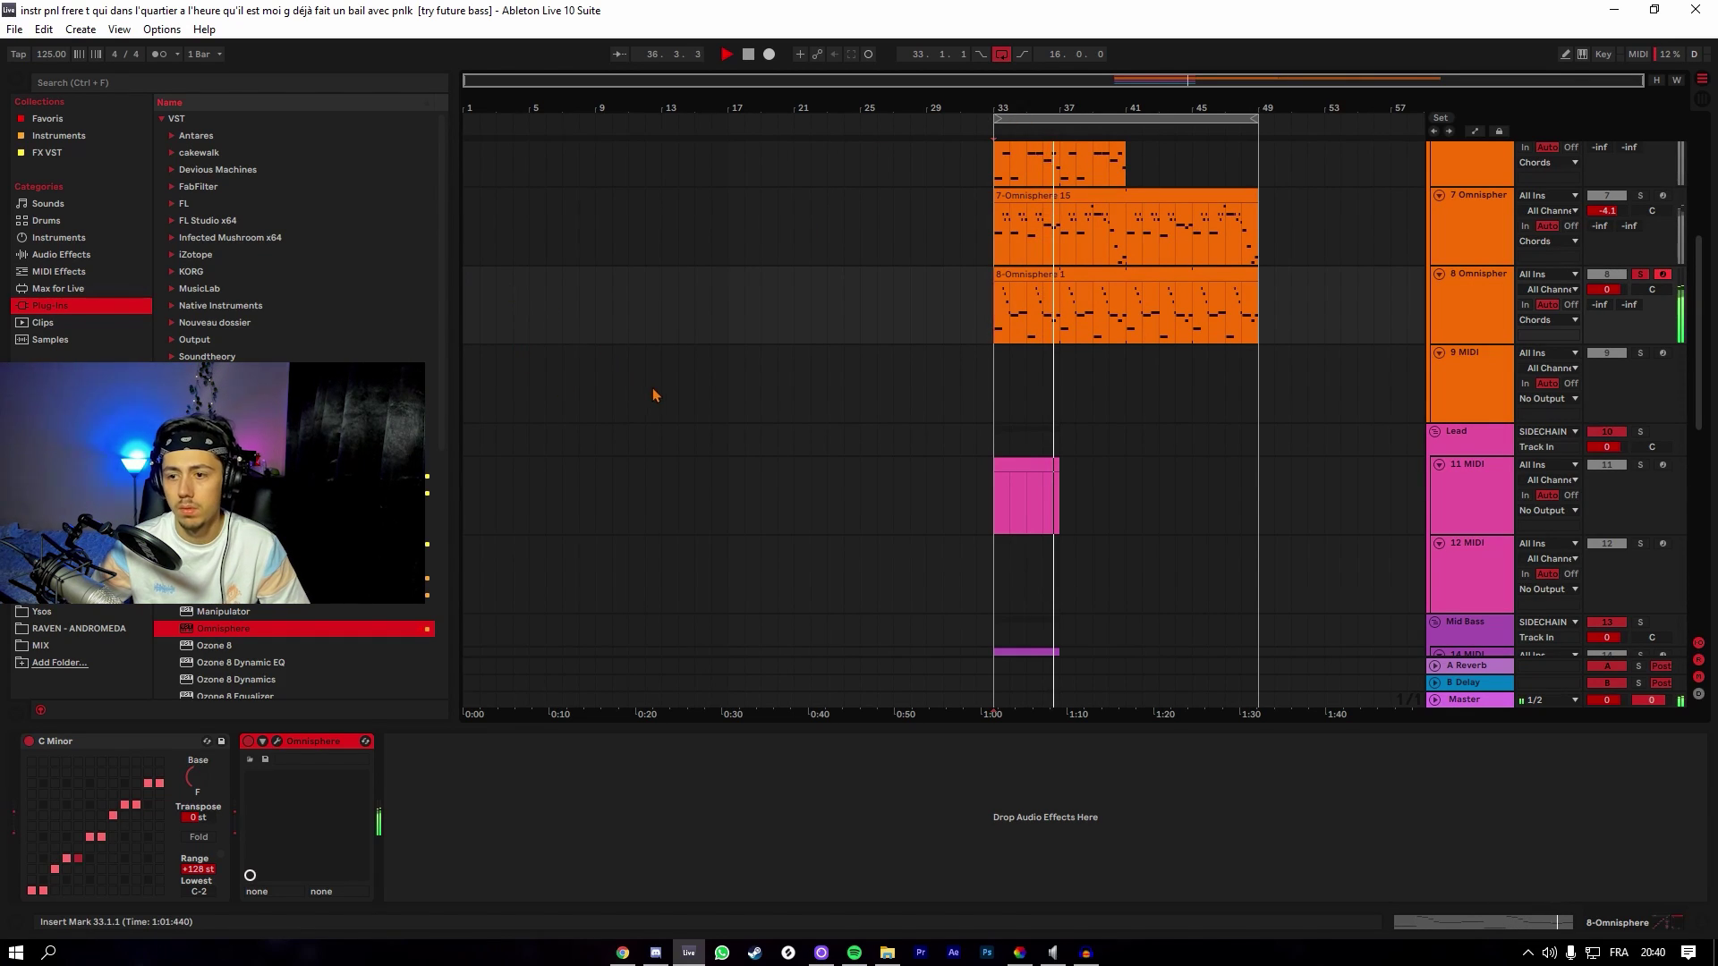
{"action": "left_click", "coordinate": [1641, 276]}
{"action": "key", "text": "space"}
{"action": "scroll", "coordinate": [1065, 491], "scroll_direction": "up", "scroll_amount": 3}
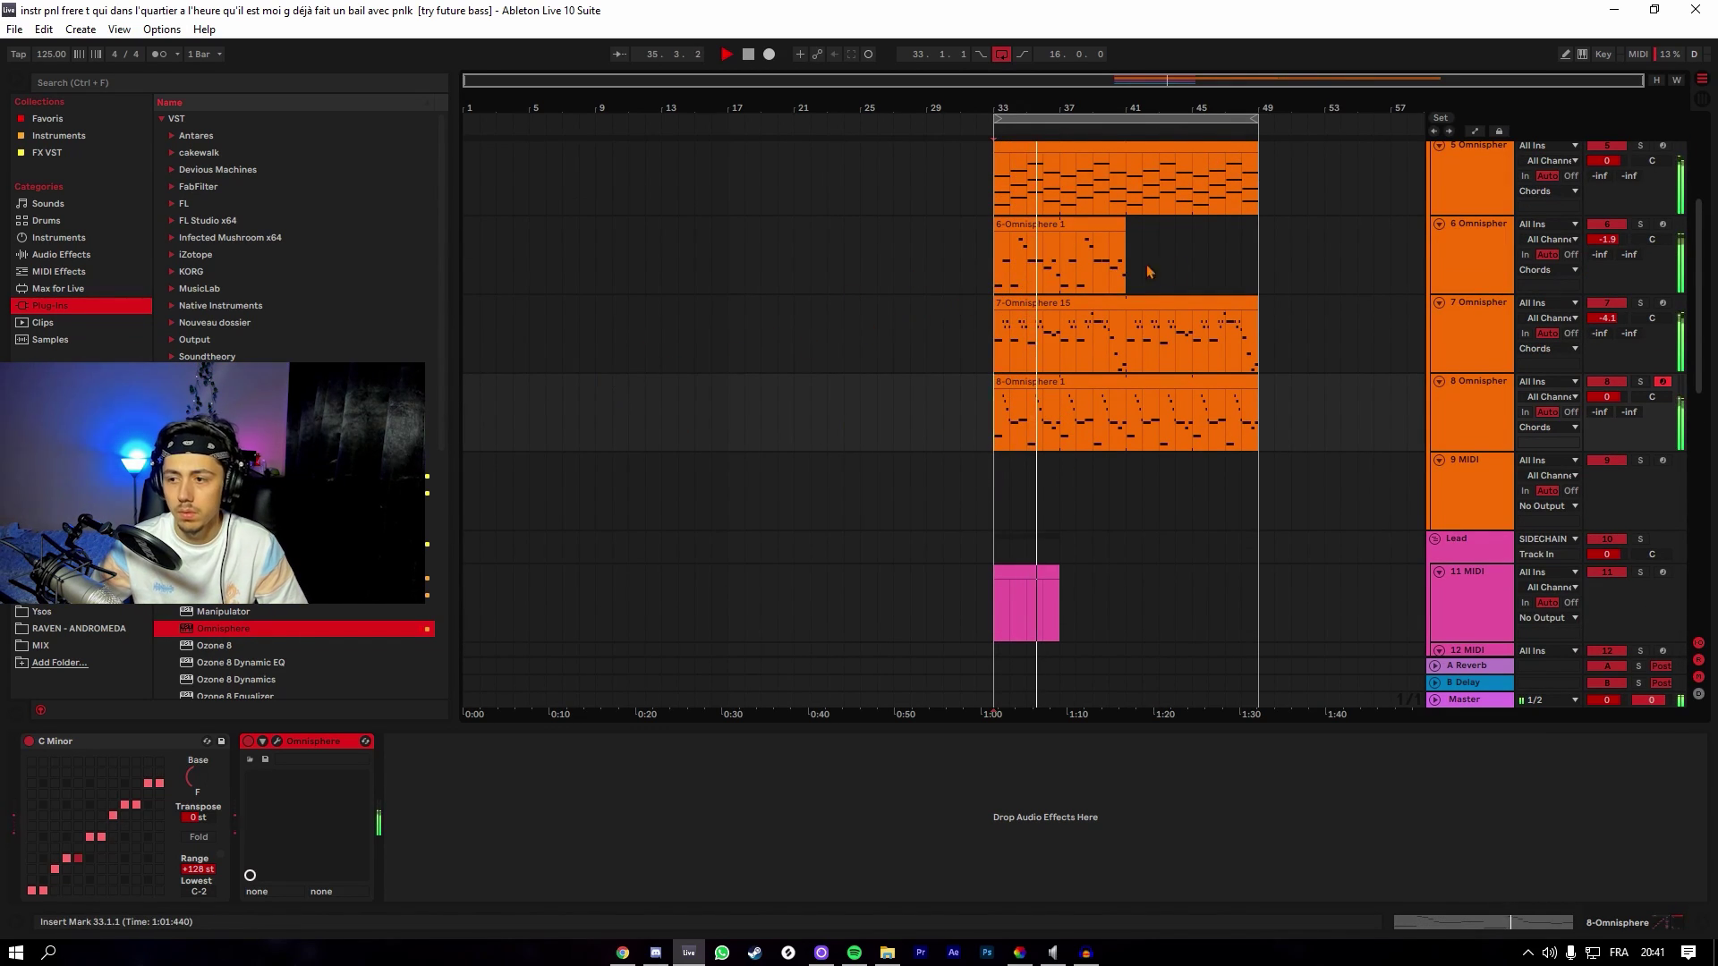
{"action": "left_click_drag", "start_coordinate": [1606, 397], "coordinate": [1607, 407]}
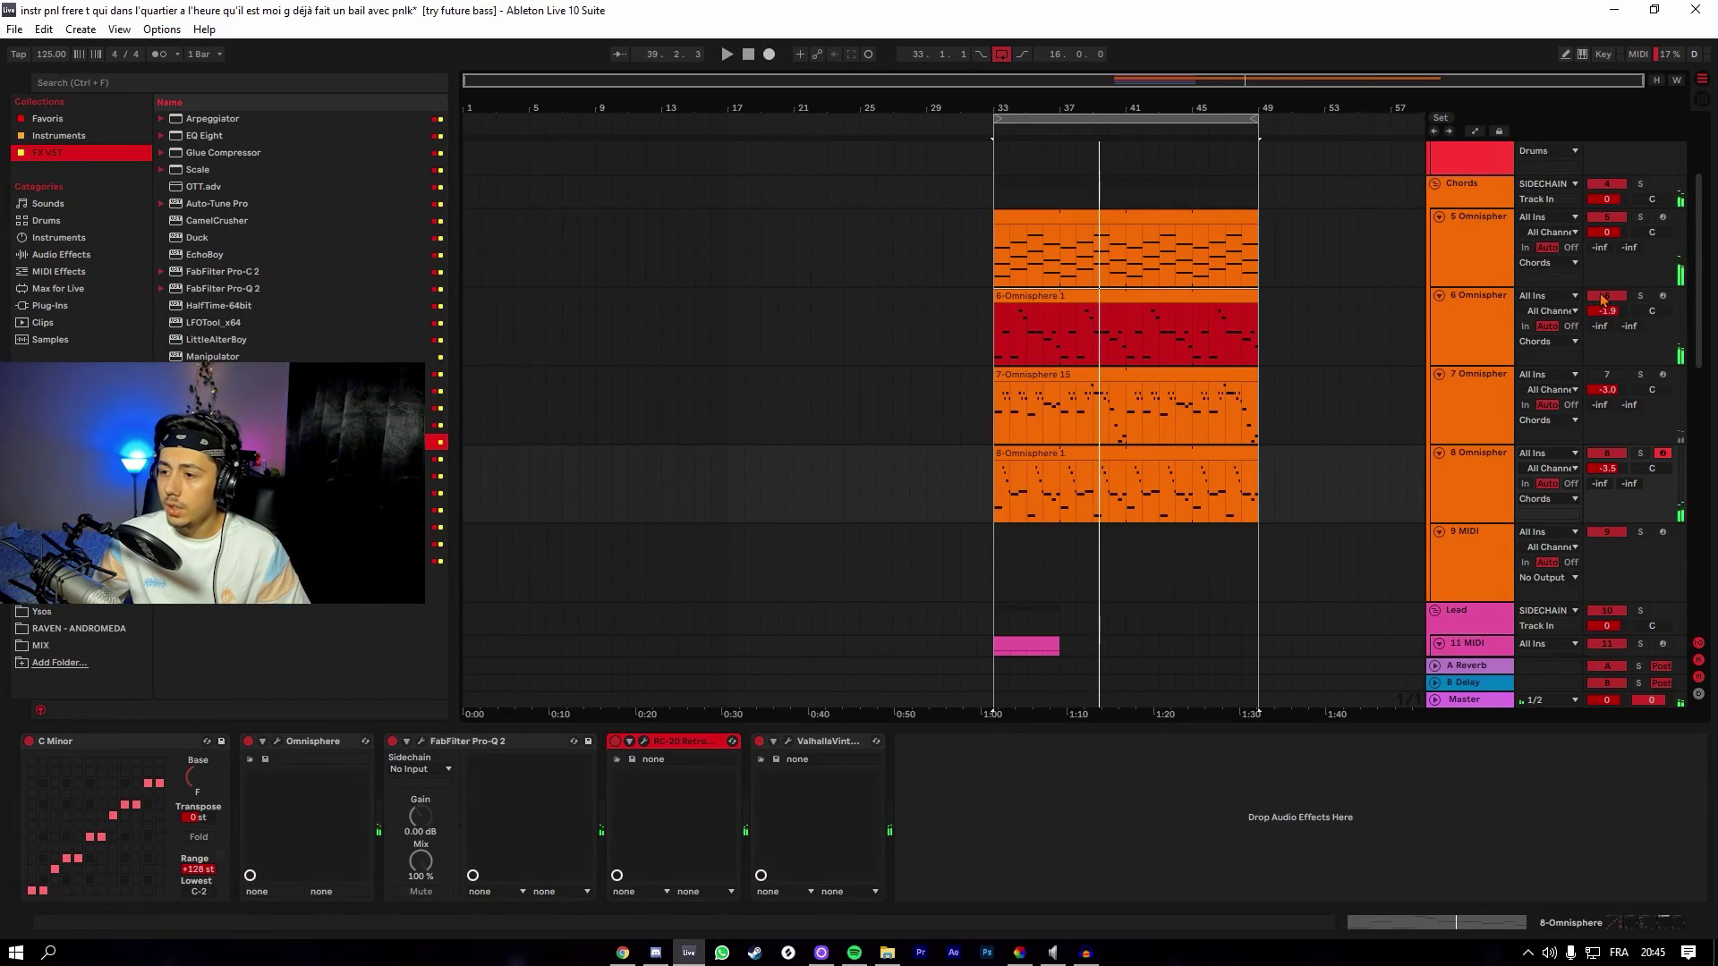
Select the empty track 9 and browse the COSMOS 2 pack's 808 and BASS folders for a bass sample, picking BASS - TRINITY.wav.
{"action": "left_click", "coordinate": [1458, 464]}
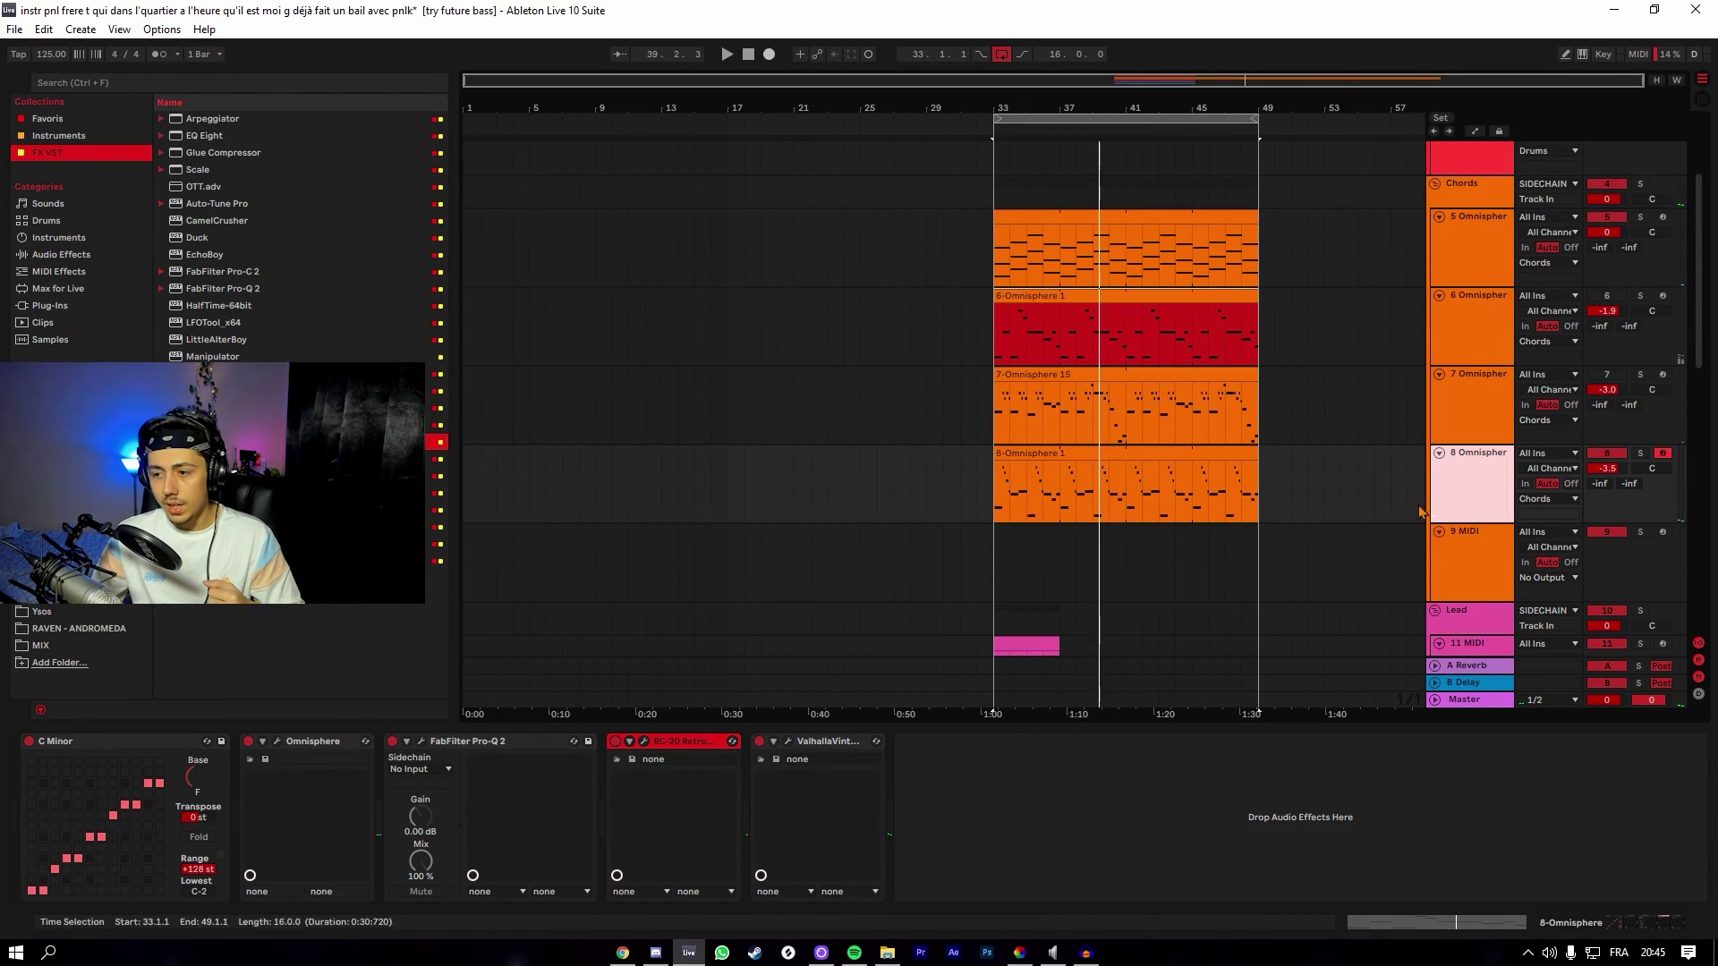
{"action": "left_click", "coordinate": [1458, 557]}
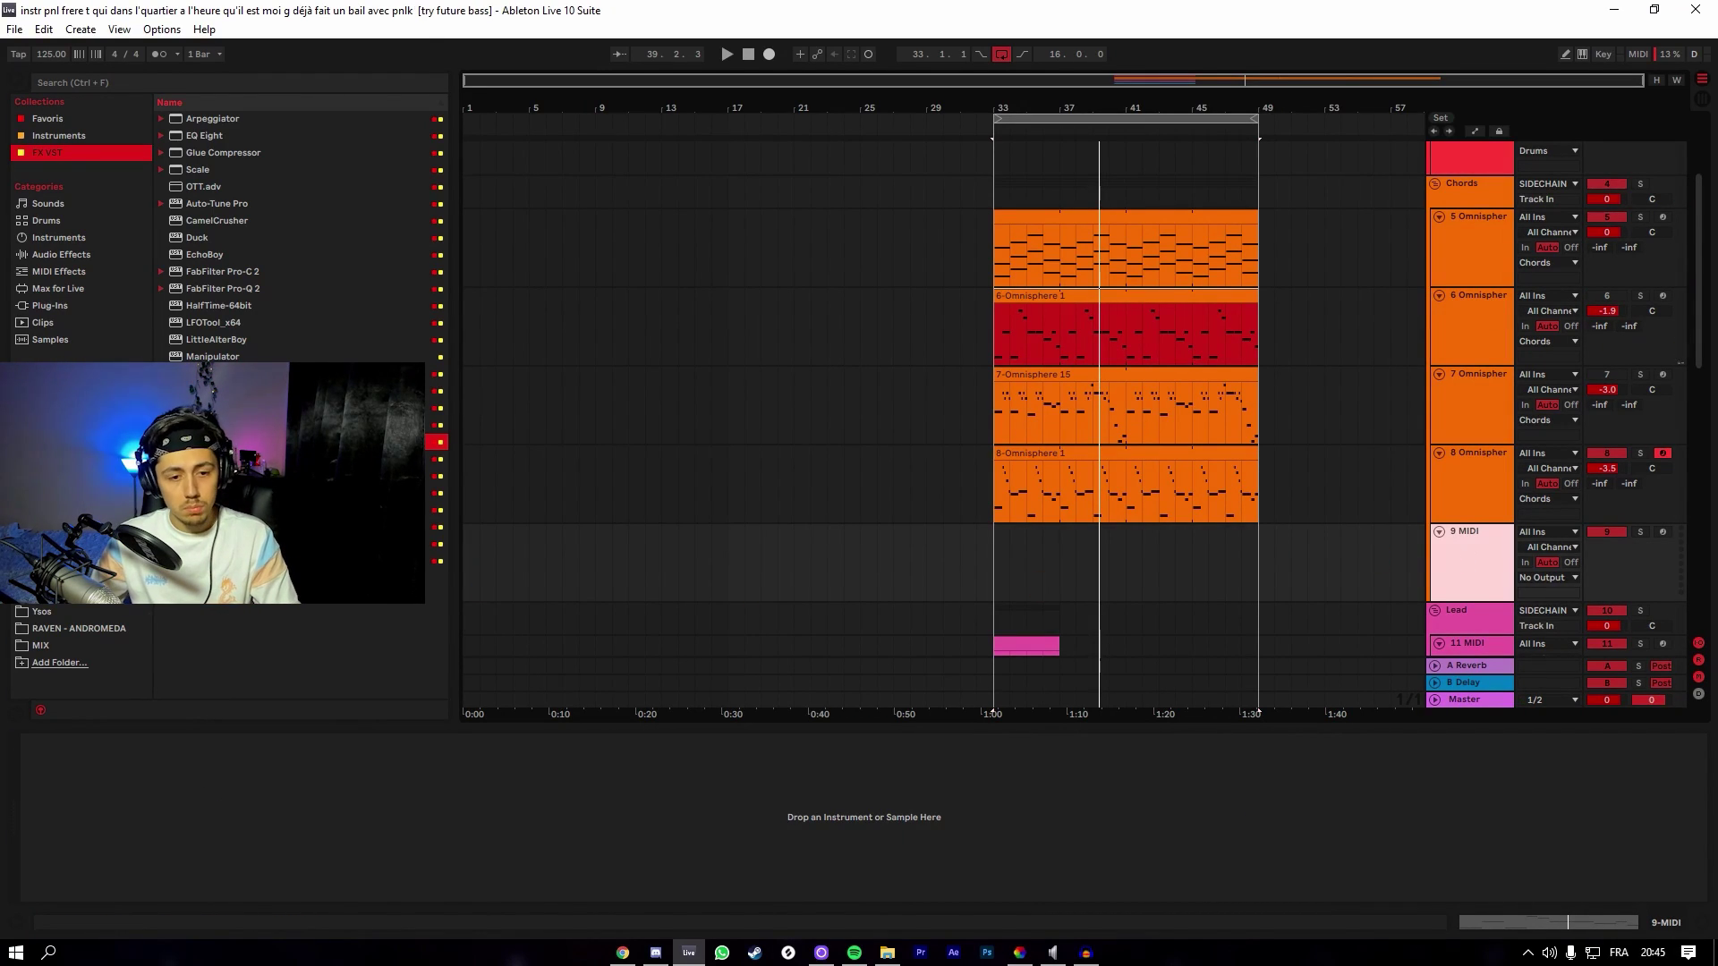
{"action": "left_click", "coordinate": [41, 612]}
{"action": "left_click", "coordinate": [161, 136]}
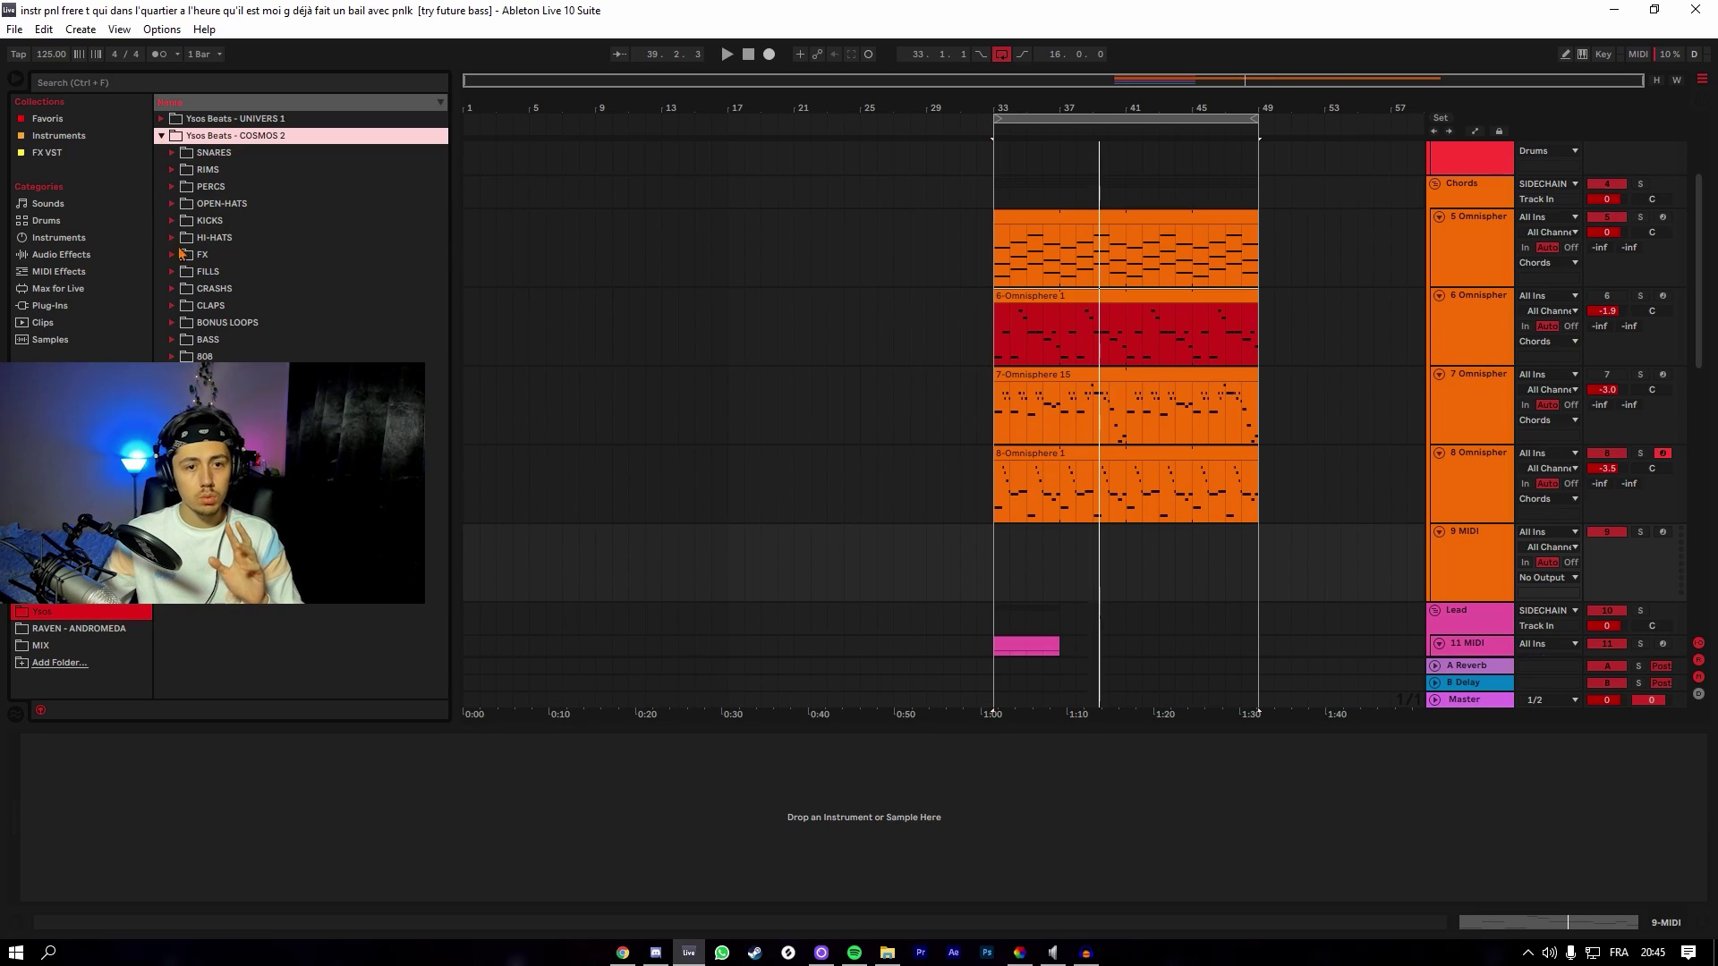
{"action": "left_click", "coordinate": [172, 356]}
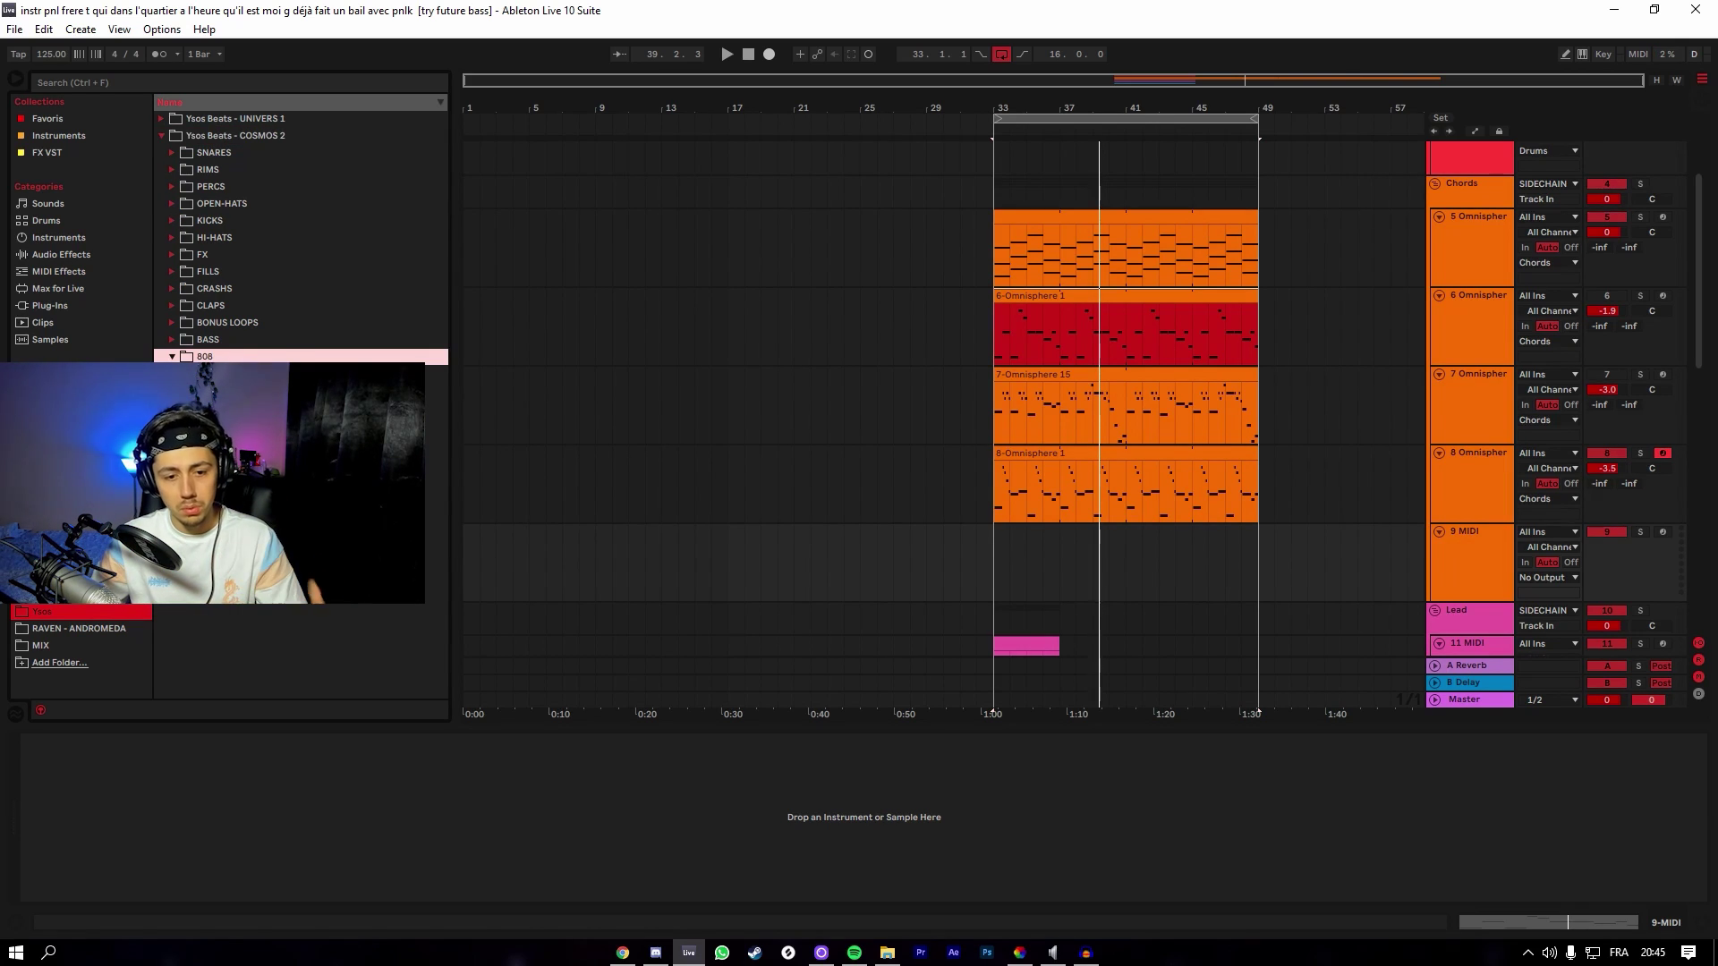
{"action": "left_click", "coordinate": [173, 341]}
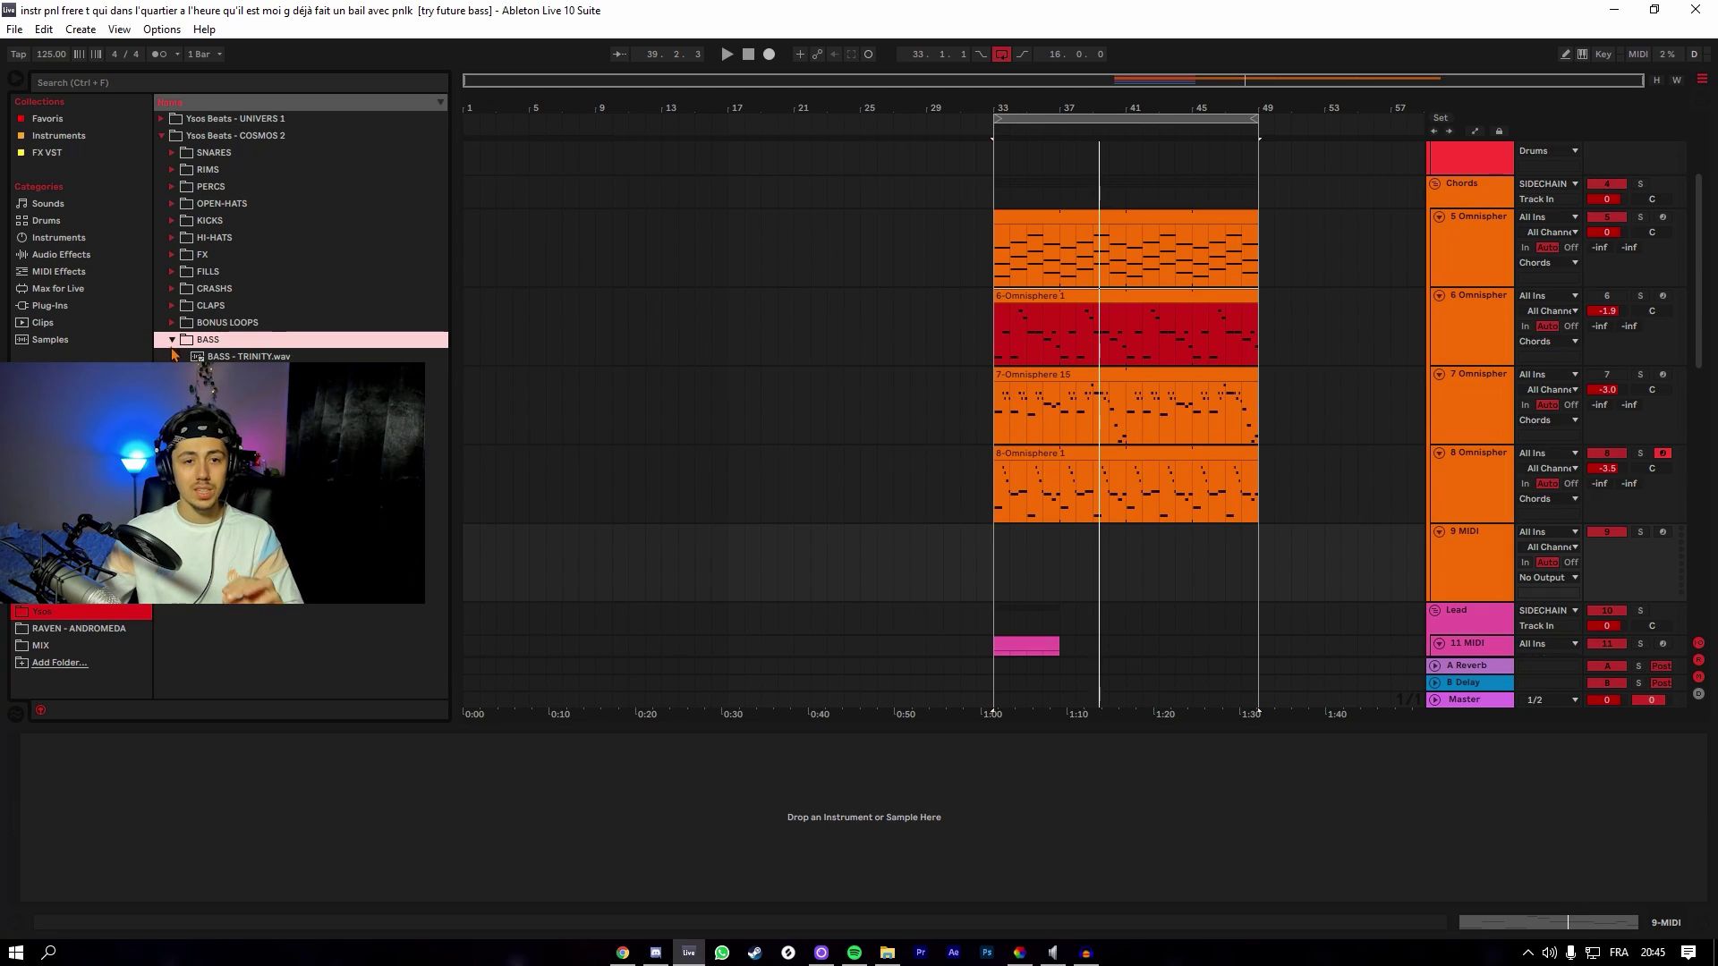
{"action": "left_click", "coordinate": [200, 356]}
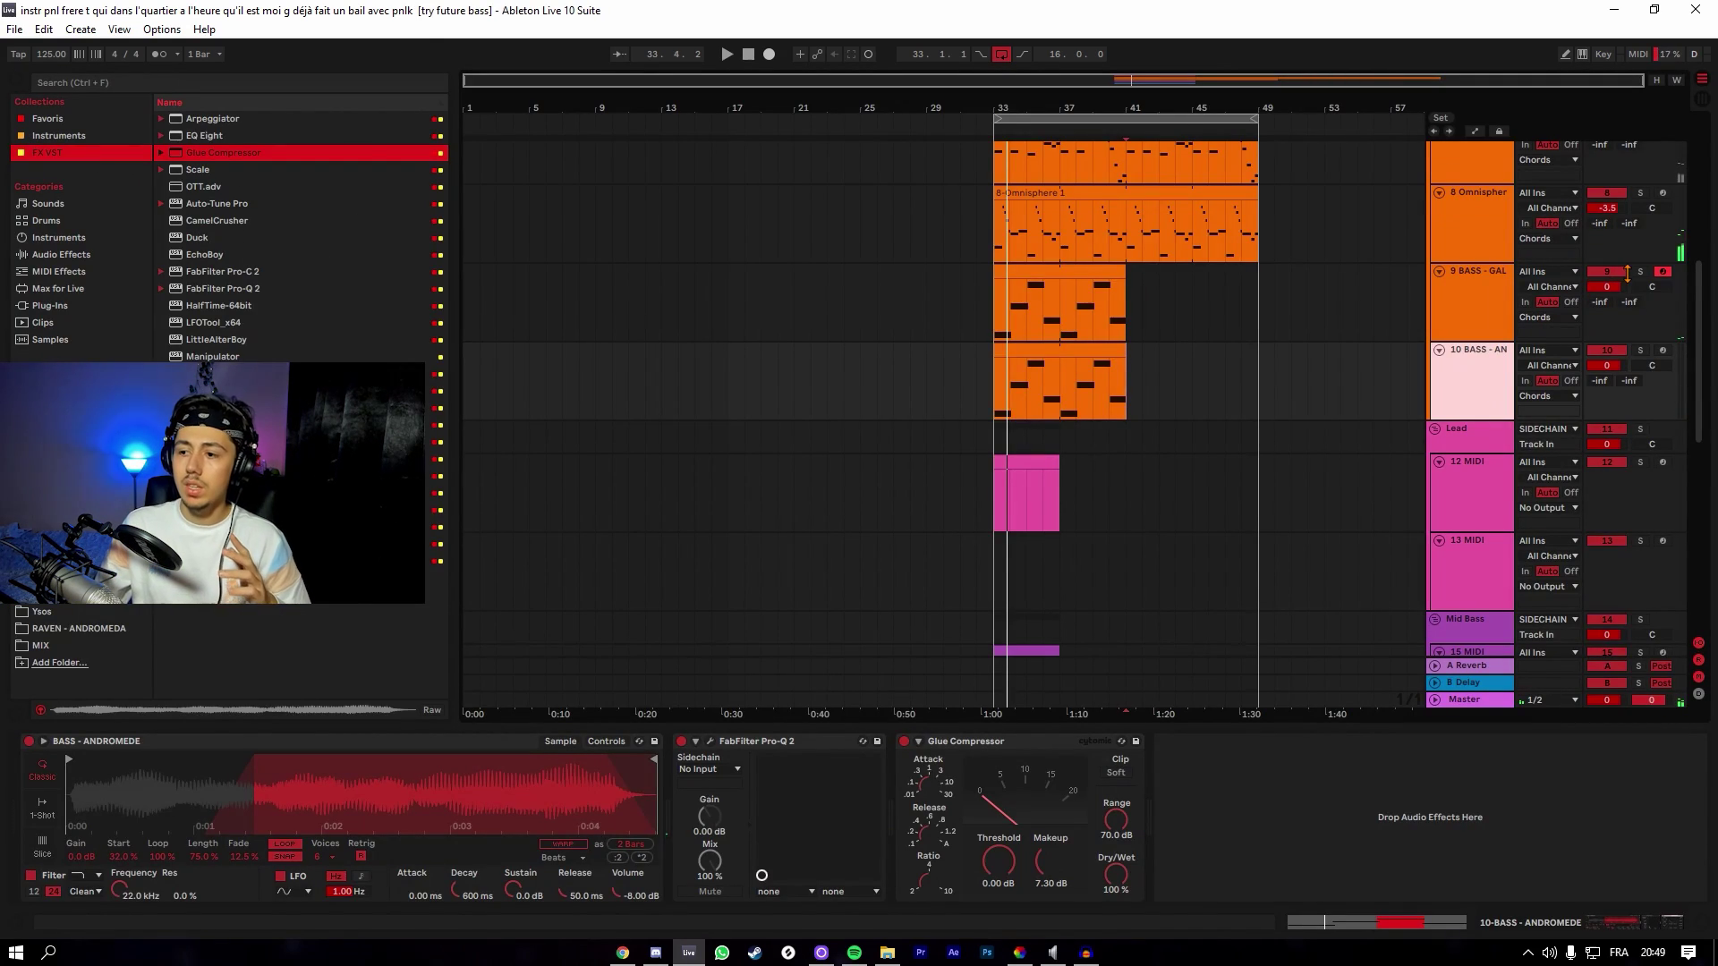
Solo the BASS - GALAXIE track and play it from bar 33.
{"action": "left_click", "coordinate": [1639, 272]}
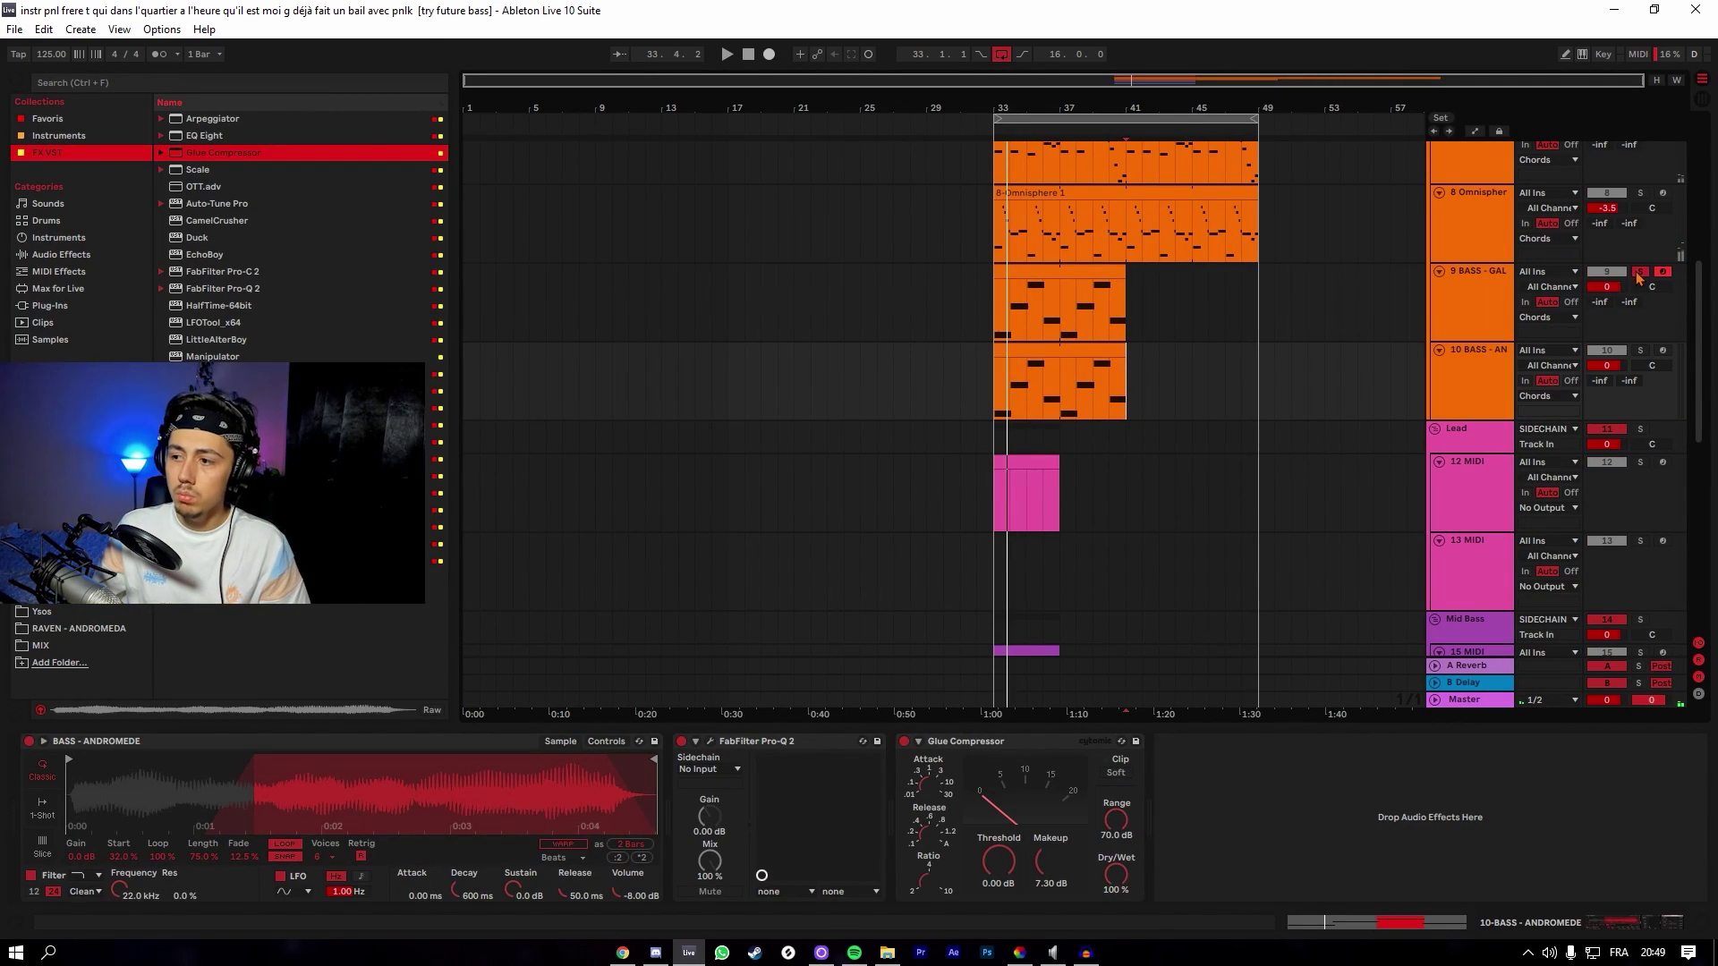
{"action": "left_click", "coordinate": [1460, 317]}
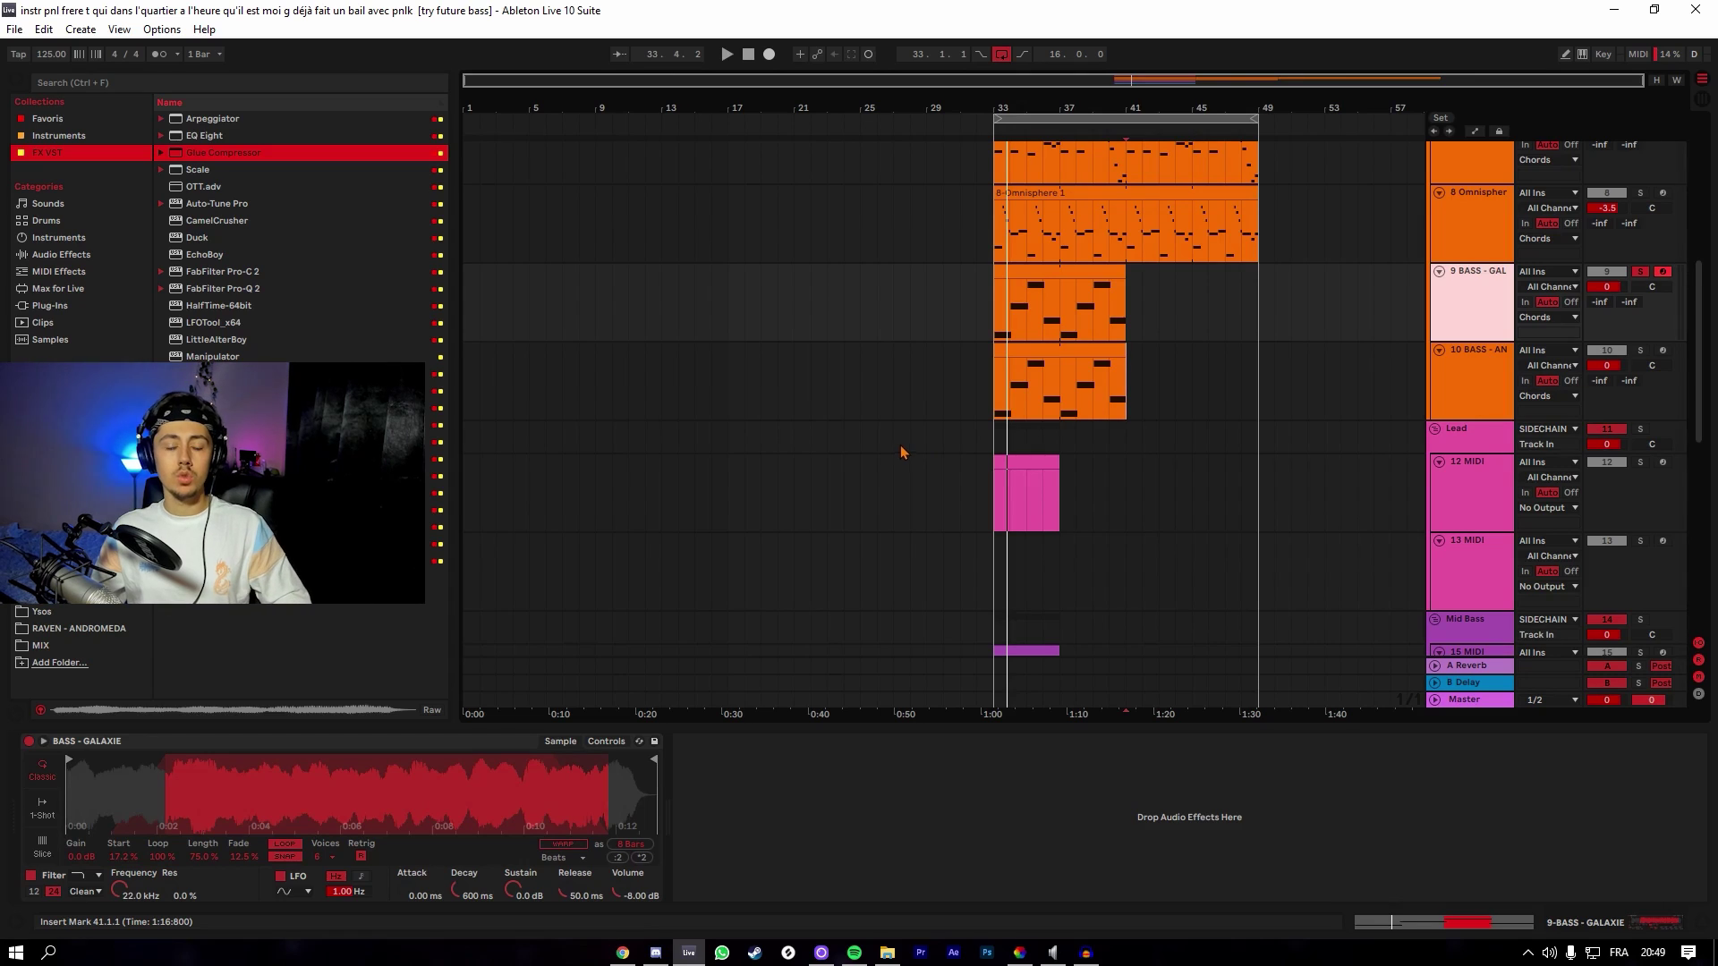
{"action": "key", "text": "space"}
{"action": "left_click", "coordinate": [998, 320]}
{"action": "key", "text": "space"}
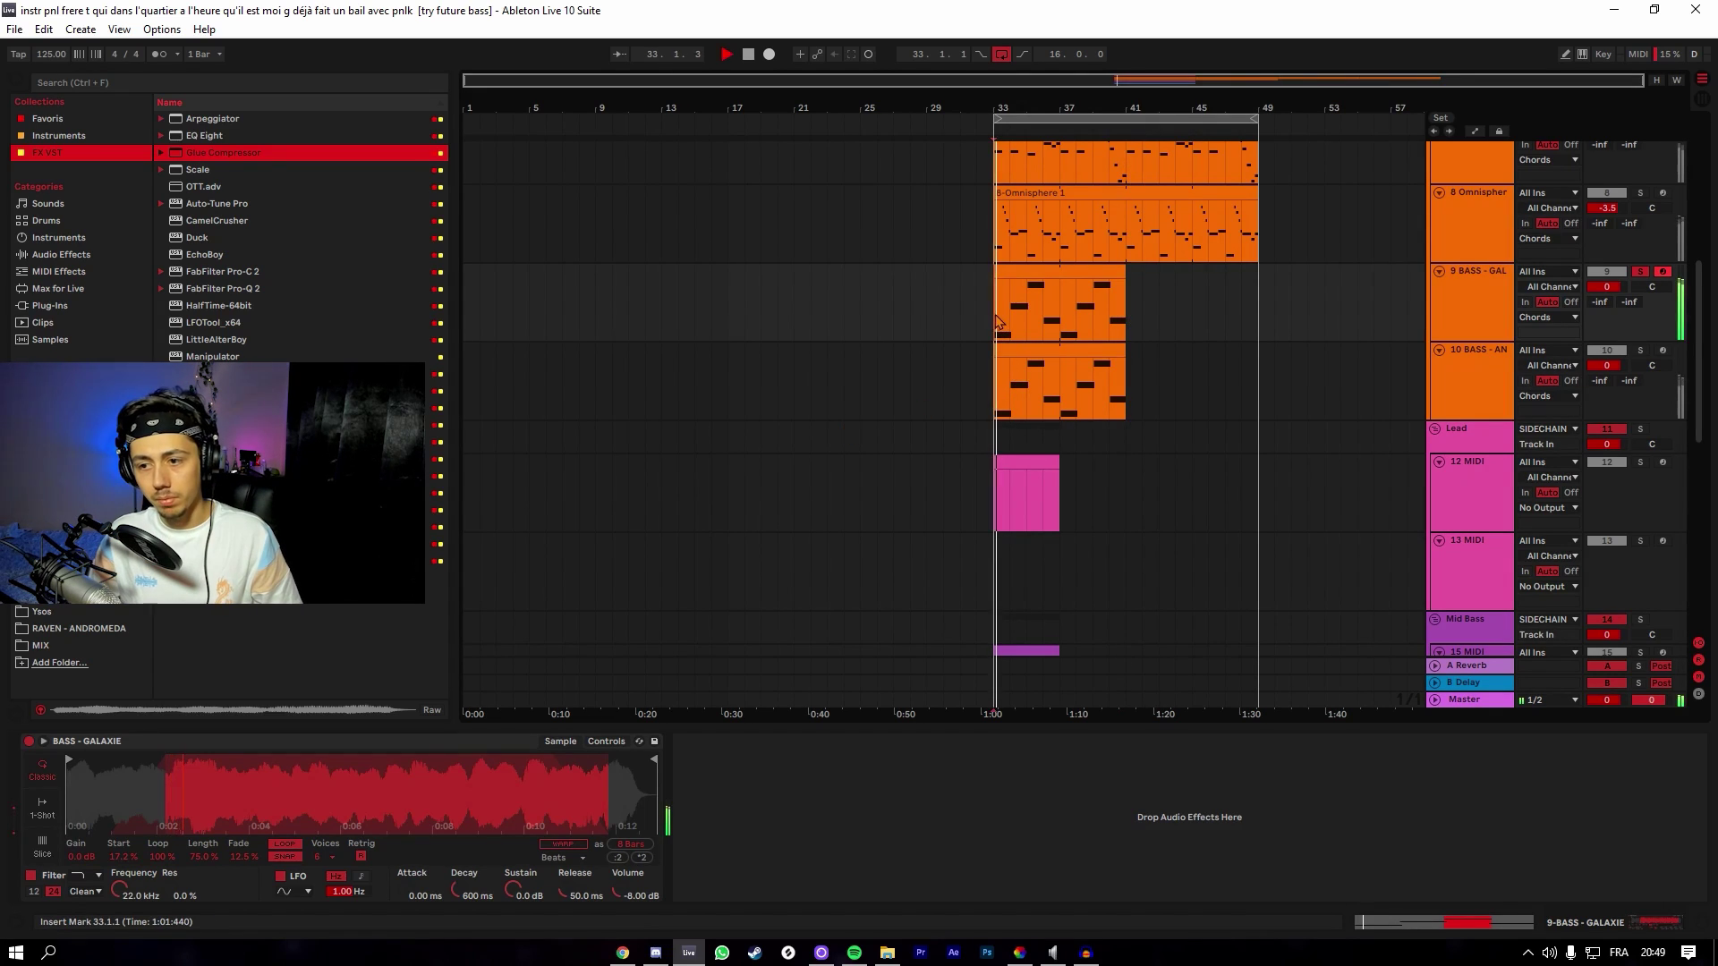
Extend the clips of both bass tracks to bar 49 so they fill the 16-bar loop.
{"action": "left_click_drag", "start_coordinate": [1125, 295], "coordinate": [1255, 288]}
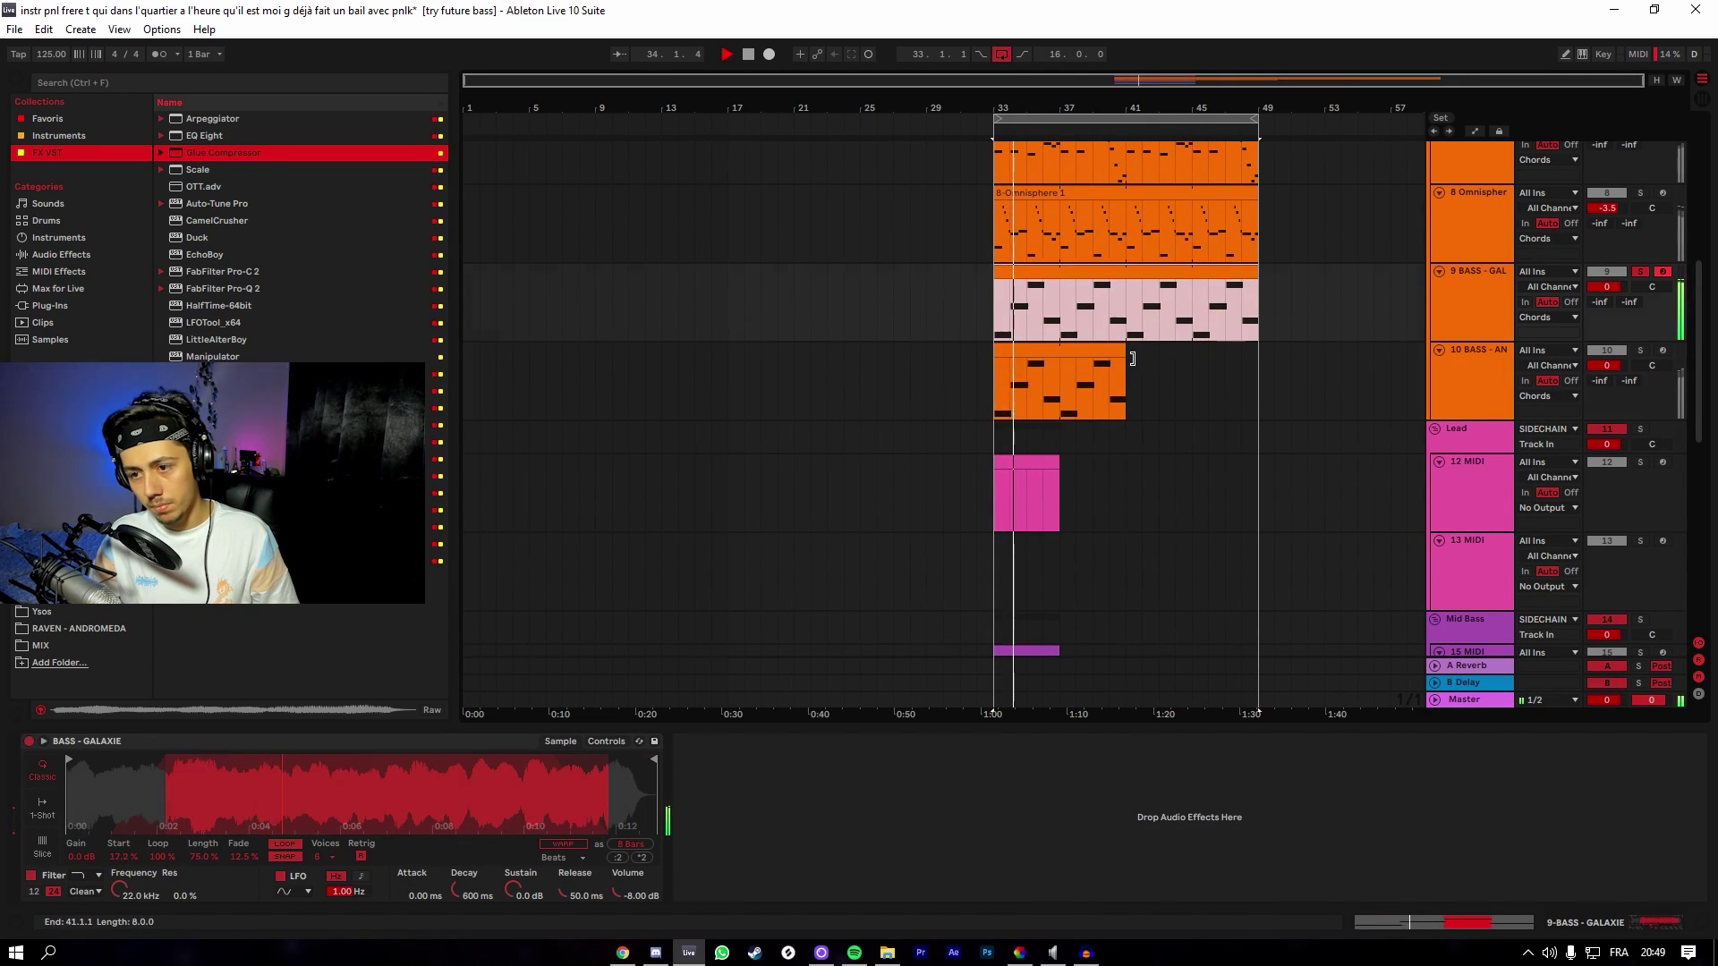
{"action": "left_click_drag", "start_coordinate": [1124, 360], "coordinate": [1257, 362]}
Solo the BASS - ANDROMEDE track, play it from bar 33, and raise its Glue Compressor makeup to 12.2 dB.
{"action": "left_click", "coordinate": [1640, 351]}
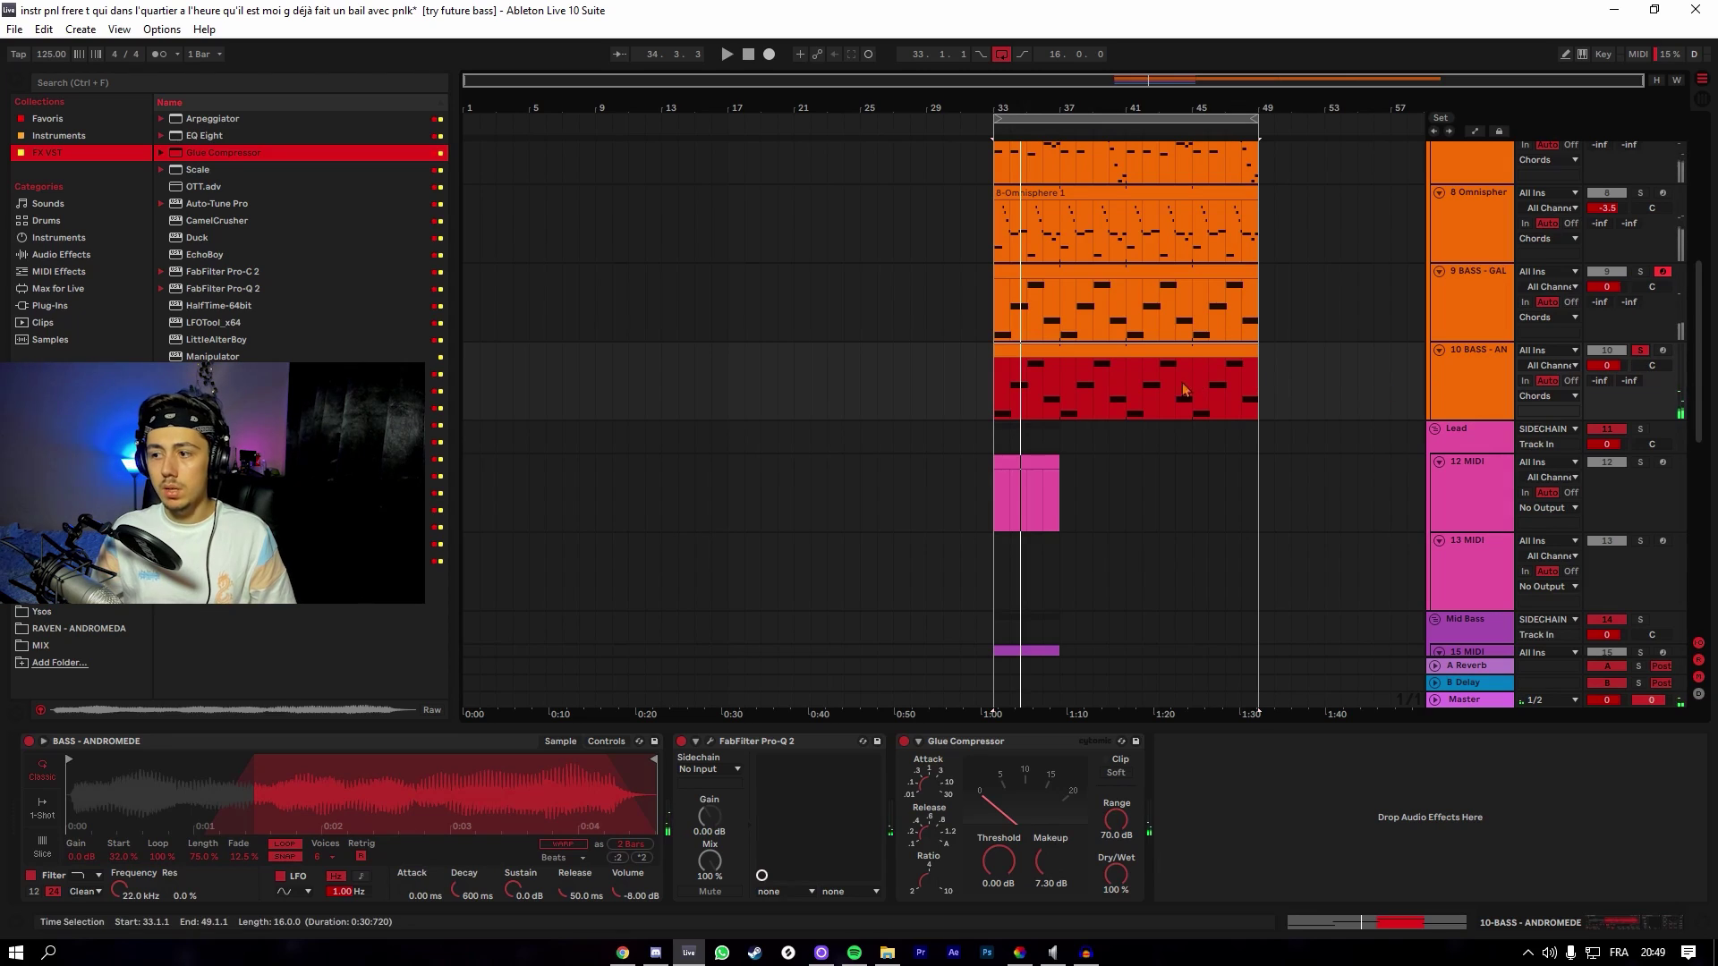
{"action": "left_click", "coordinate": [1000, 381]}
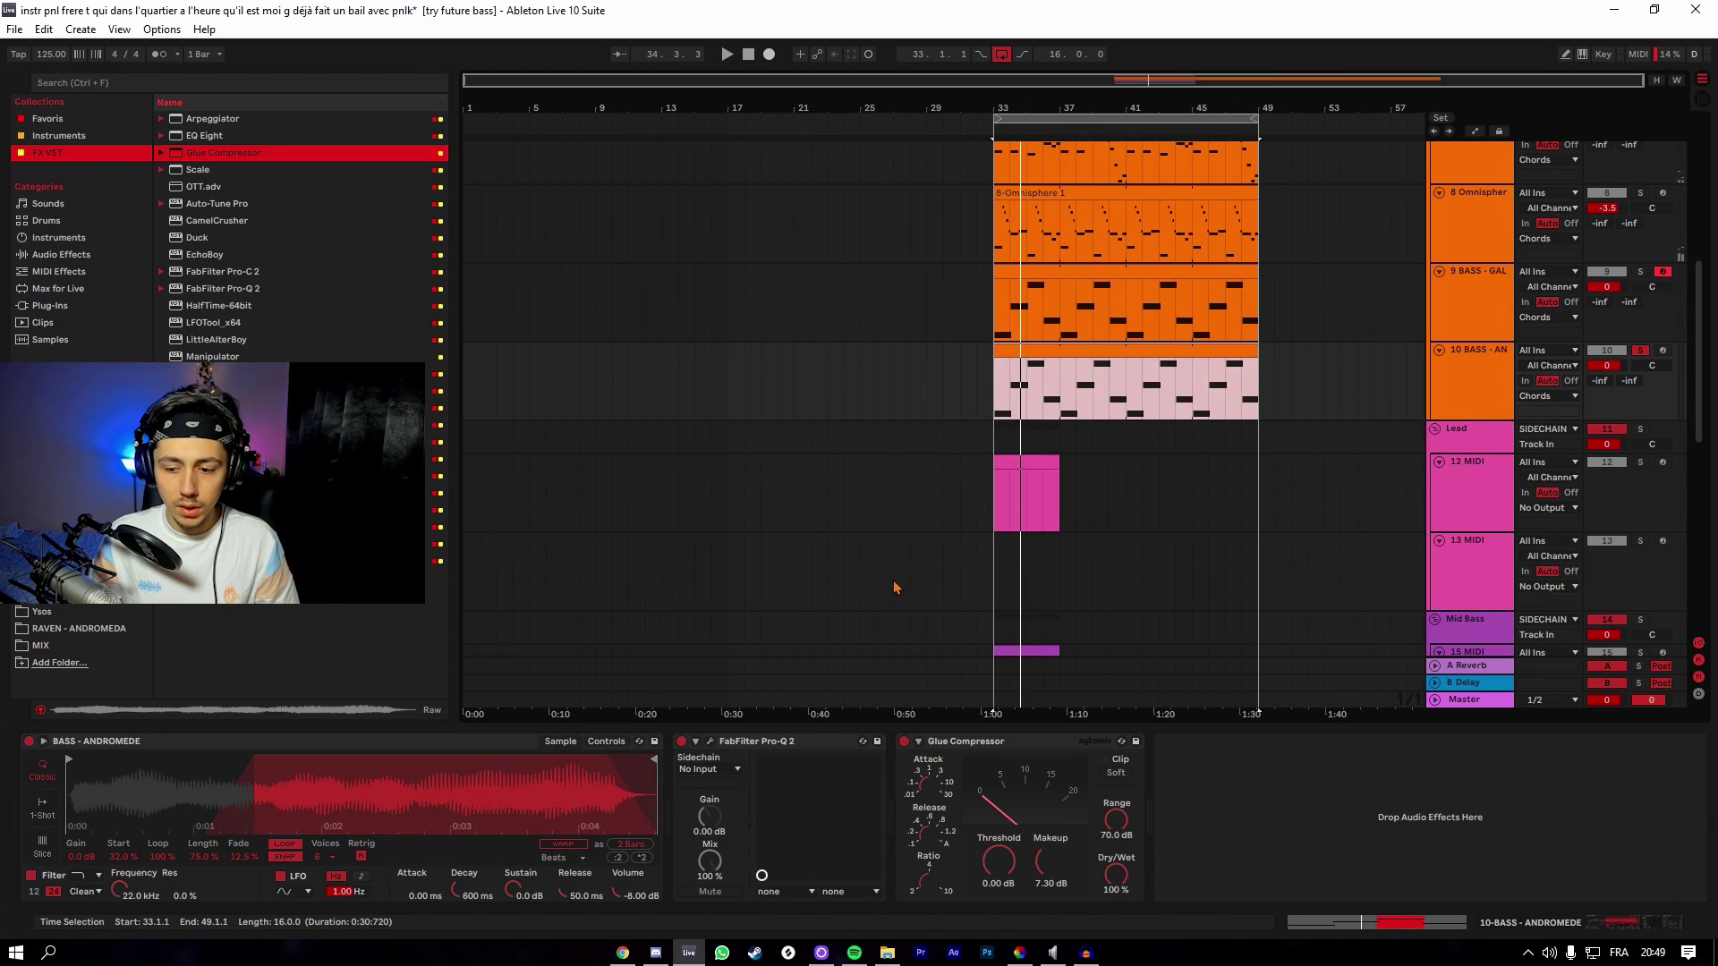
{"action": "left_click", "coordinate": [989, 399]}
{"action": "key", "text": "space"}
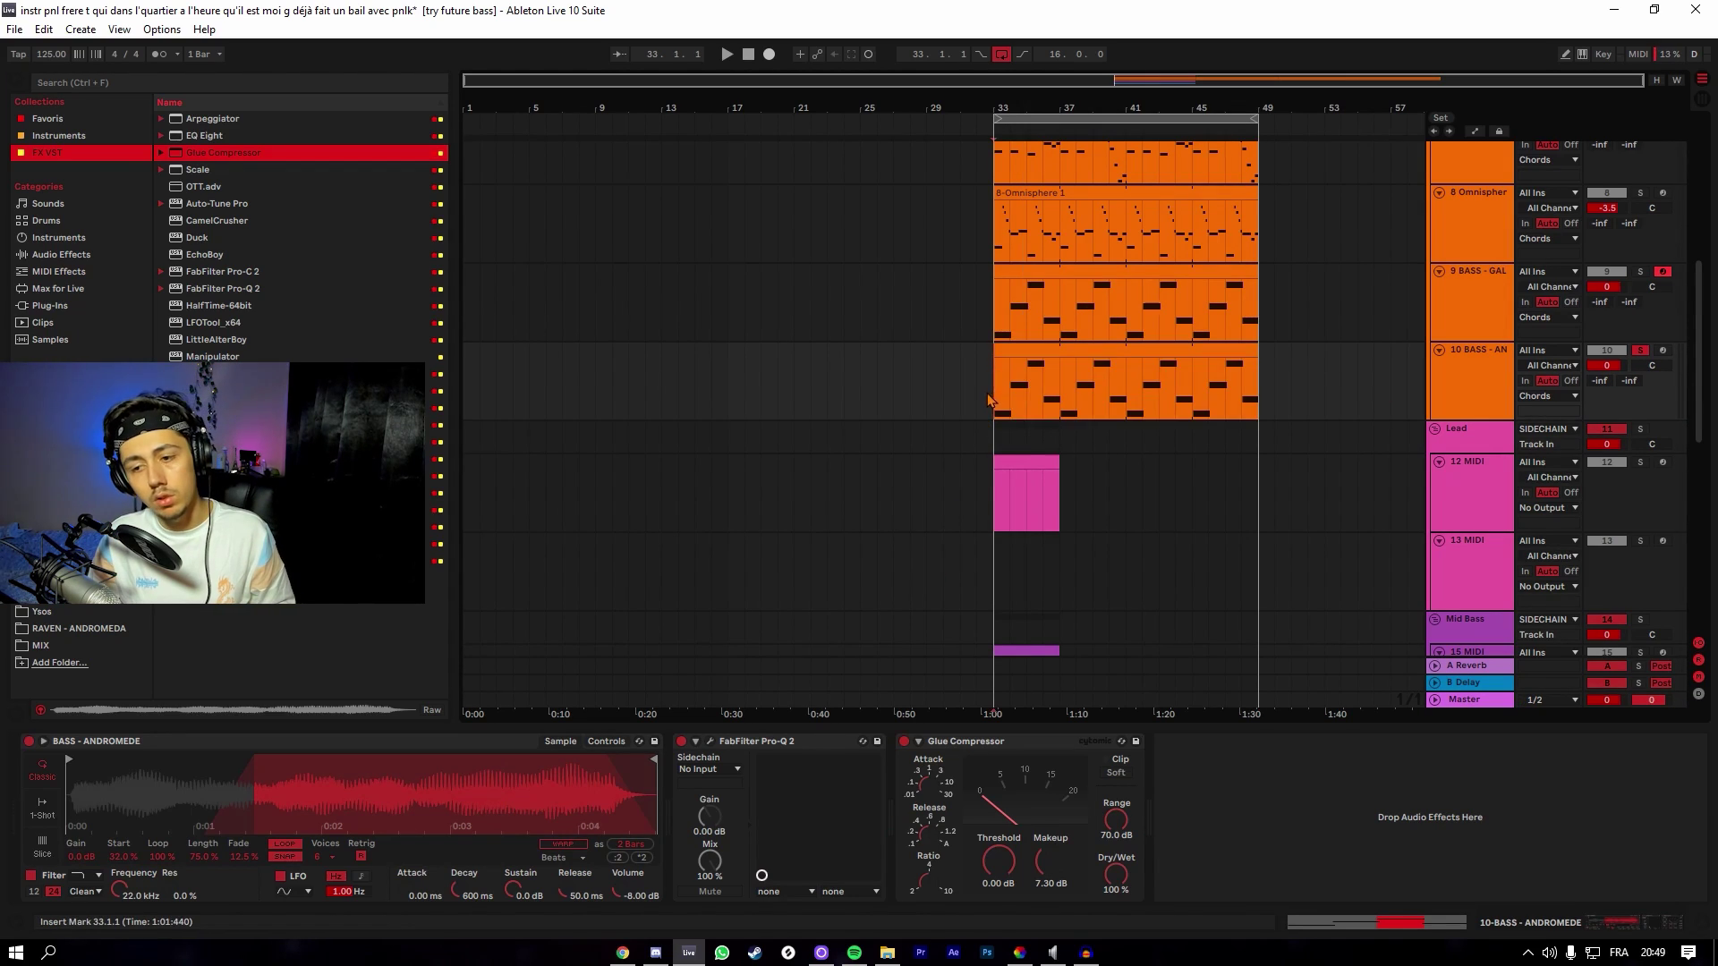
{"action": "left_click_drag", "start_coordinate": [1047, 861], "coordinate": [1046, 832]}
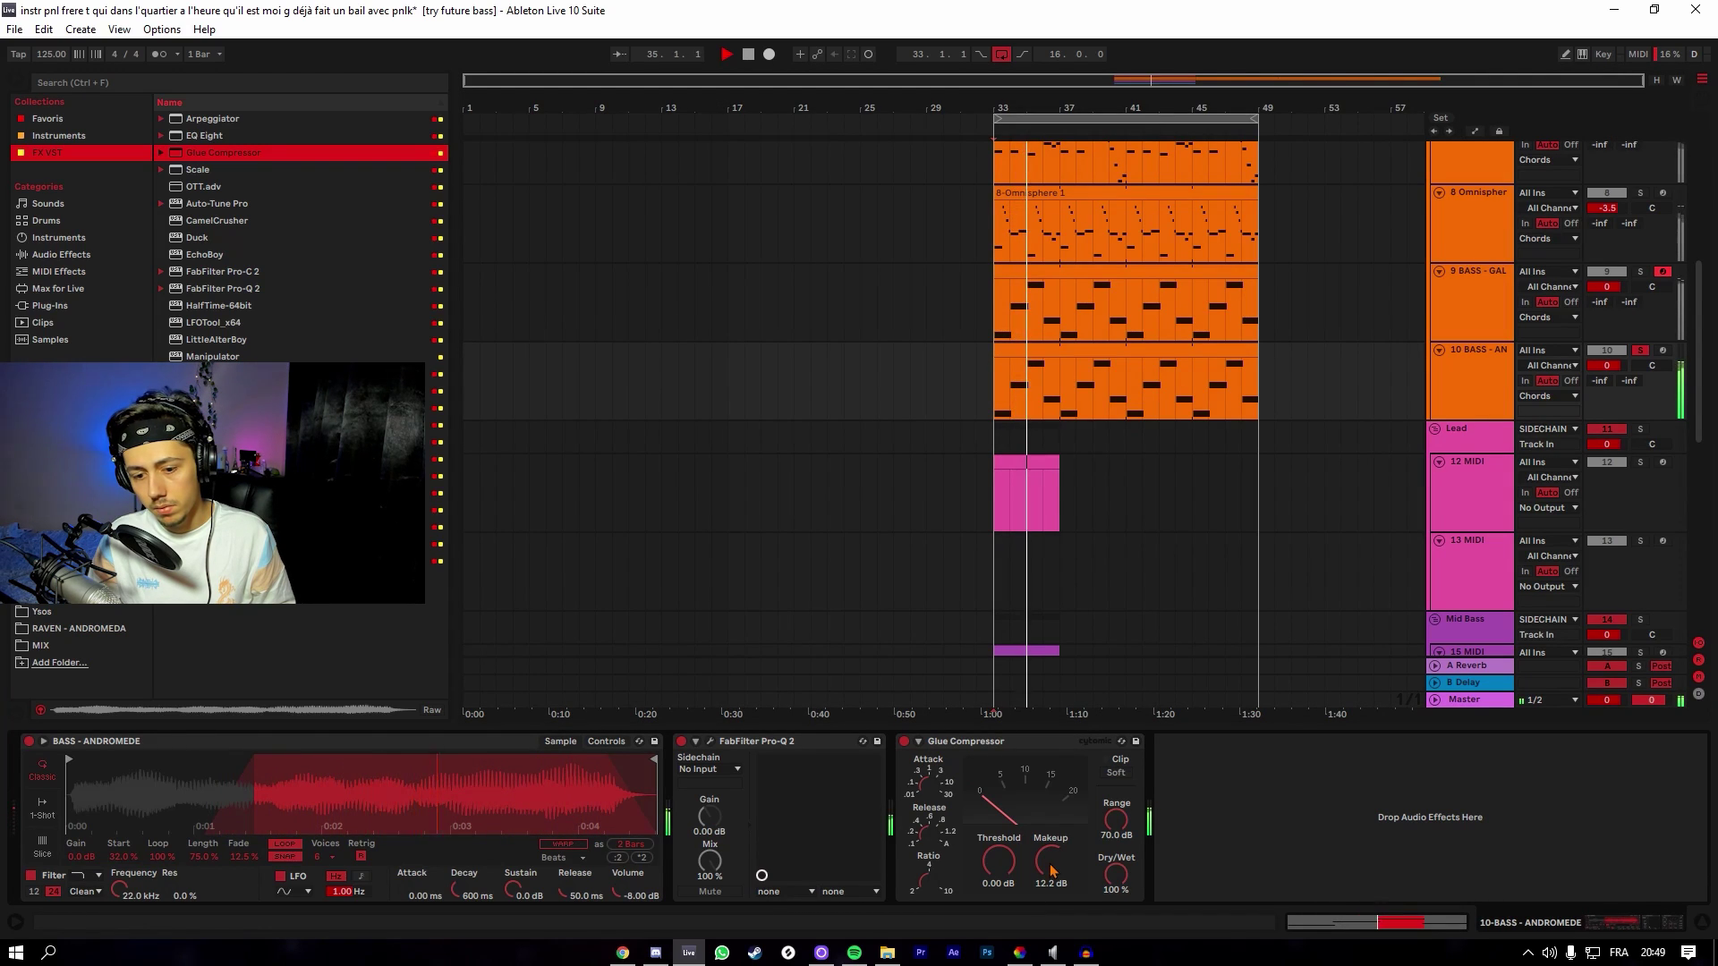
Listen to both bass tracks soloed together, then clear the solos and play them in the full mix.
{"action": "left_click", "coordinate": [1644, 272]}
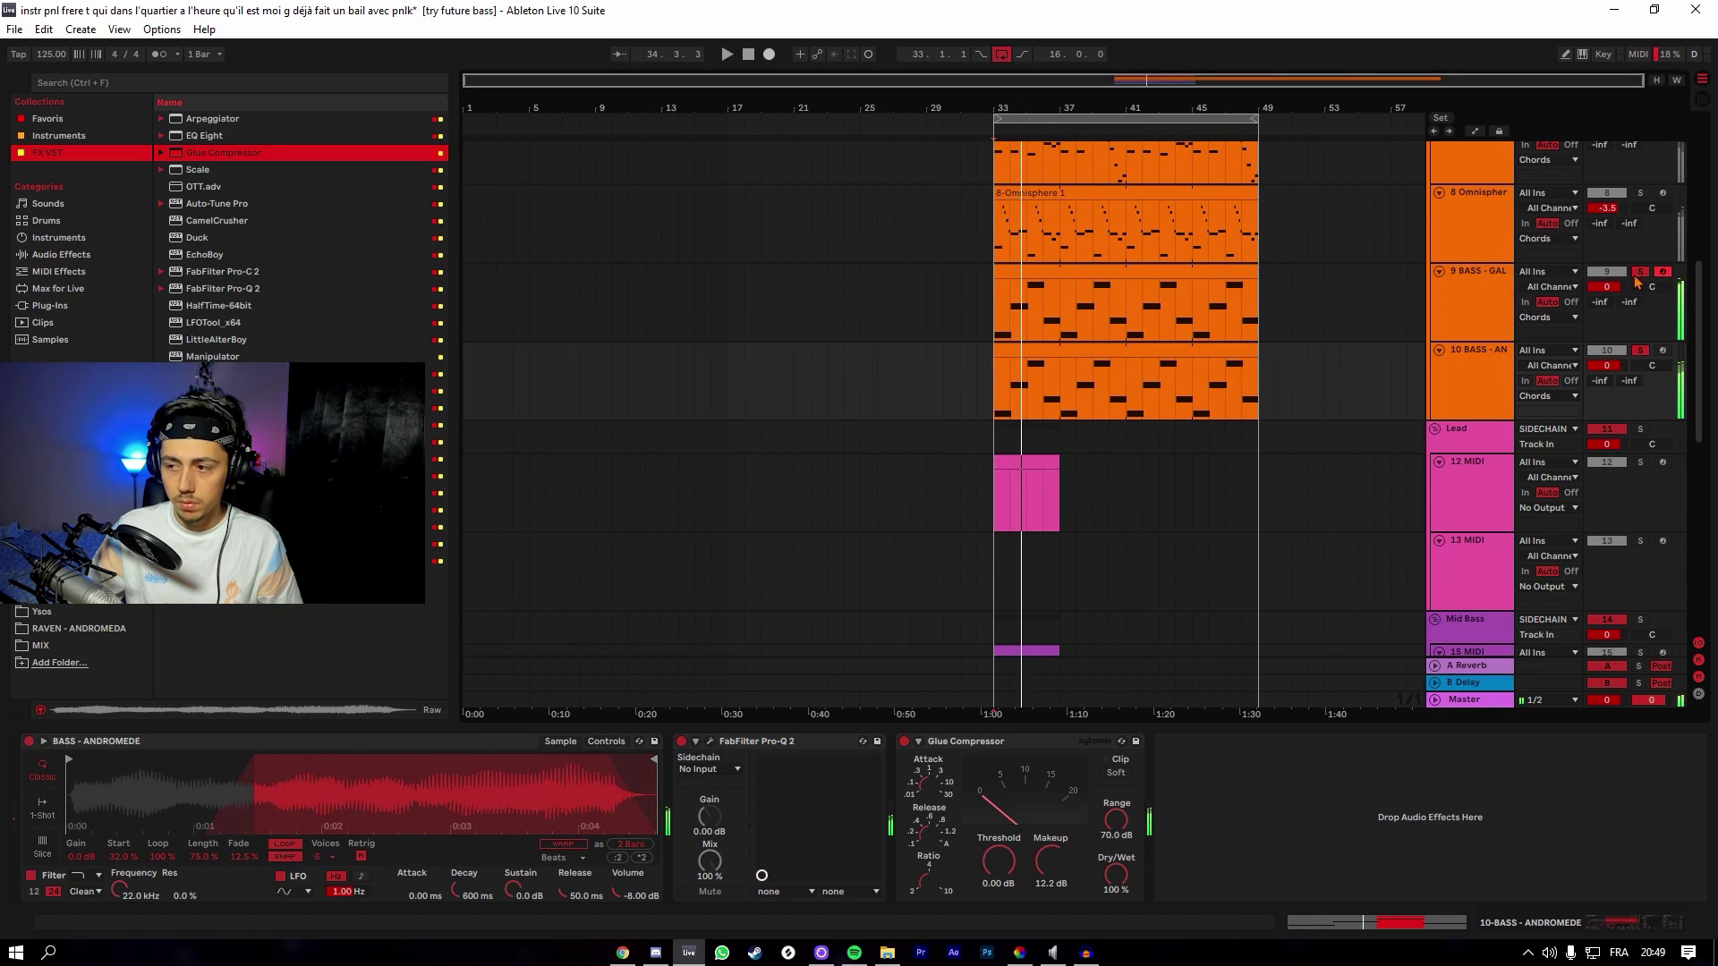
{"action": "left_click", "coordinate": [1640, 271]}
{"action": "key", "text": "space"}
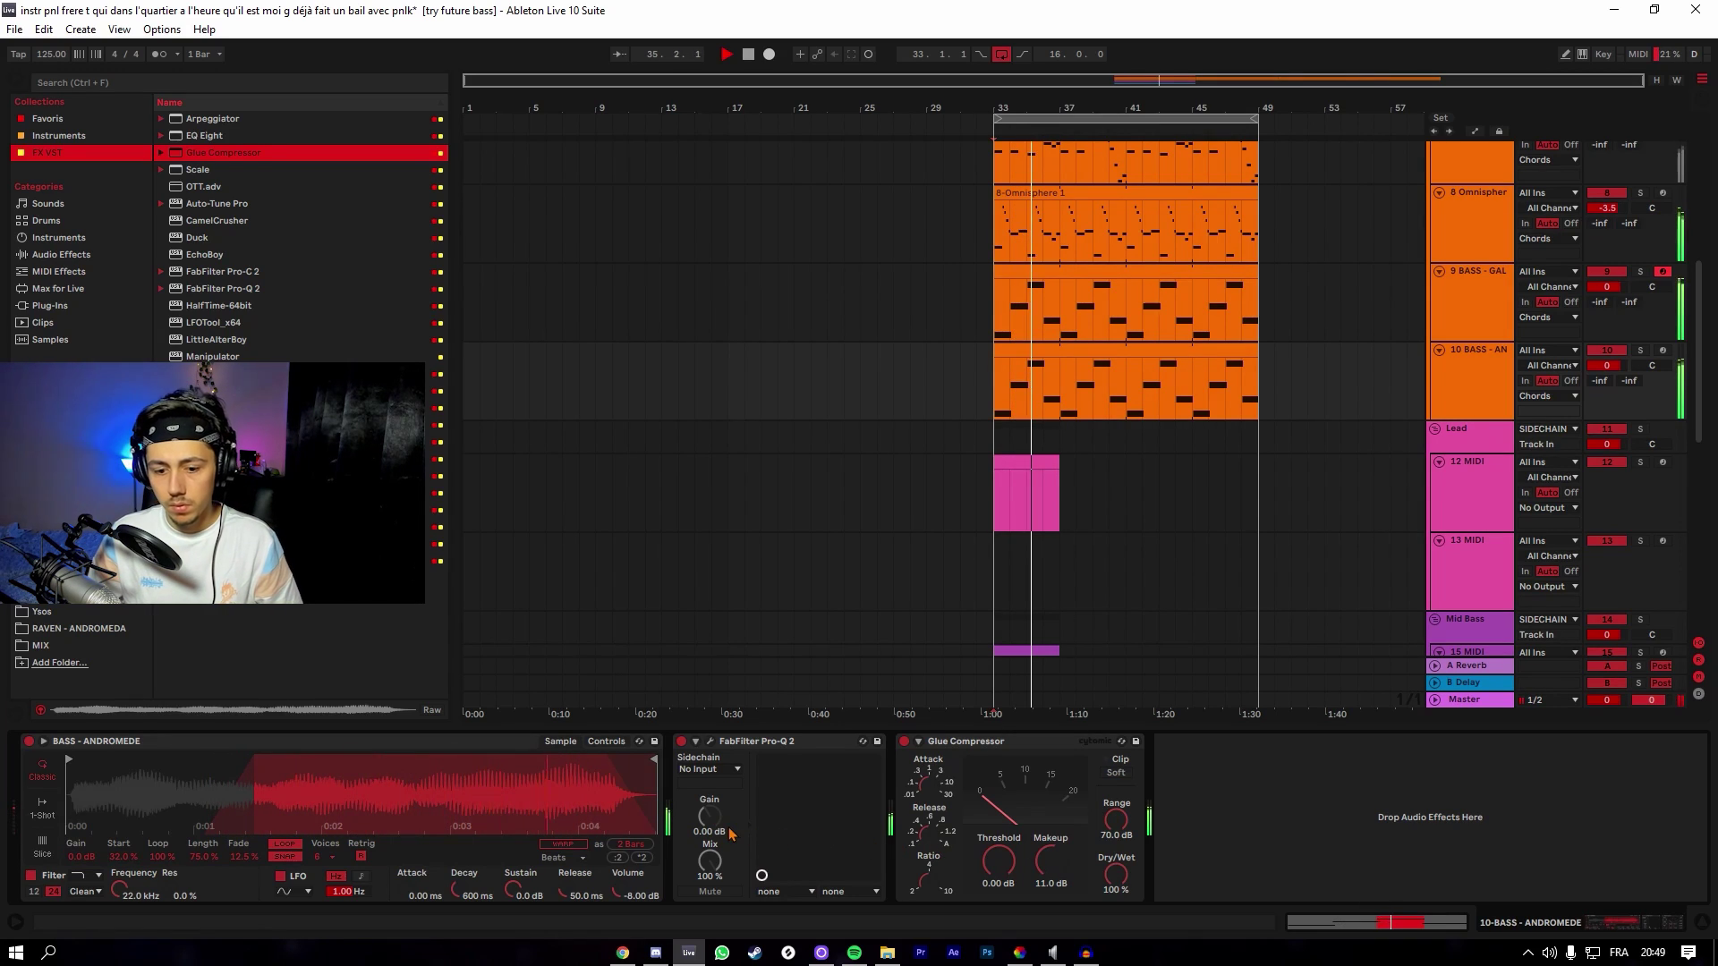
Show the sampler controls of BASS - ANDROMEDE and save the project while reviewing the layered tracks.
{"action": "left_click", "coordinate": [614, 744]}
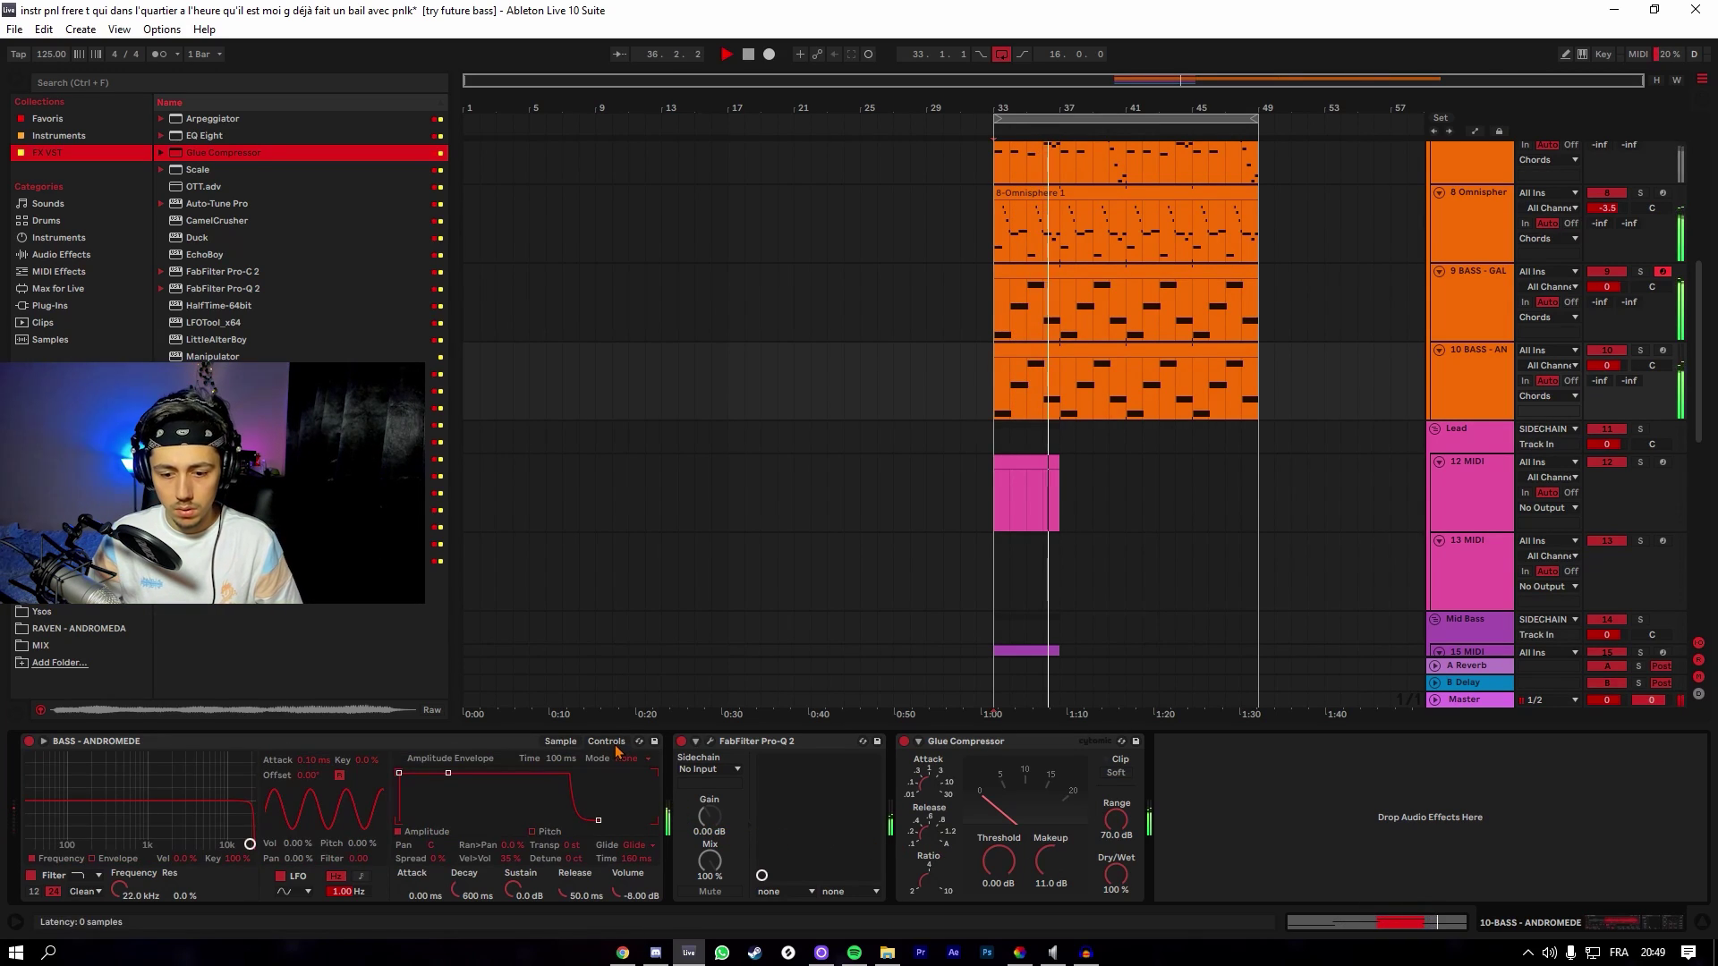
{"action": "key", "text": "ctrl+s"}
{"action": "scroll", "coordinate": [1305, 430], "scroll_direction": "up", "scroll_amount": 5}
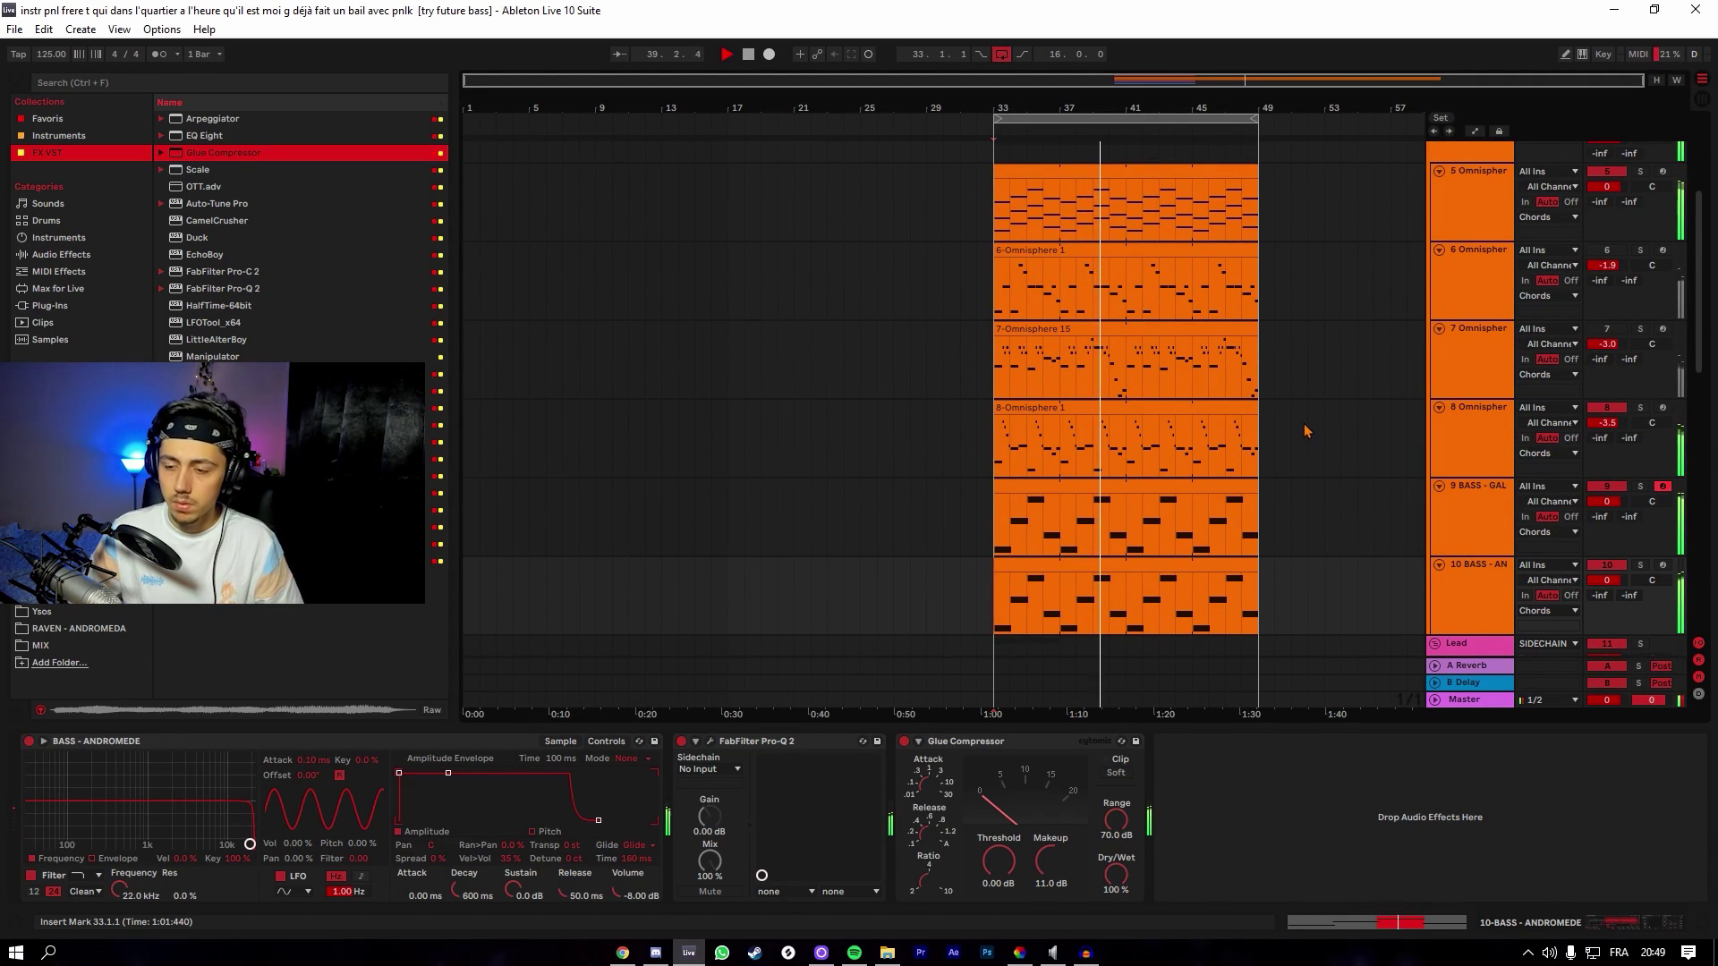
{"action": "scroll", "coordinate": [1305, 432], "scroll_direction": "down", "scroll_amount": 2}
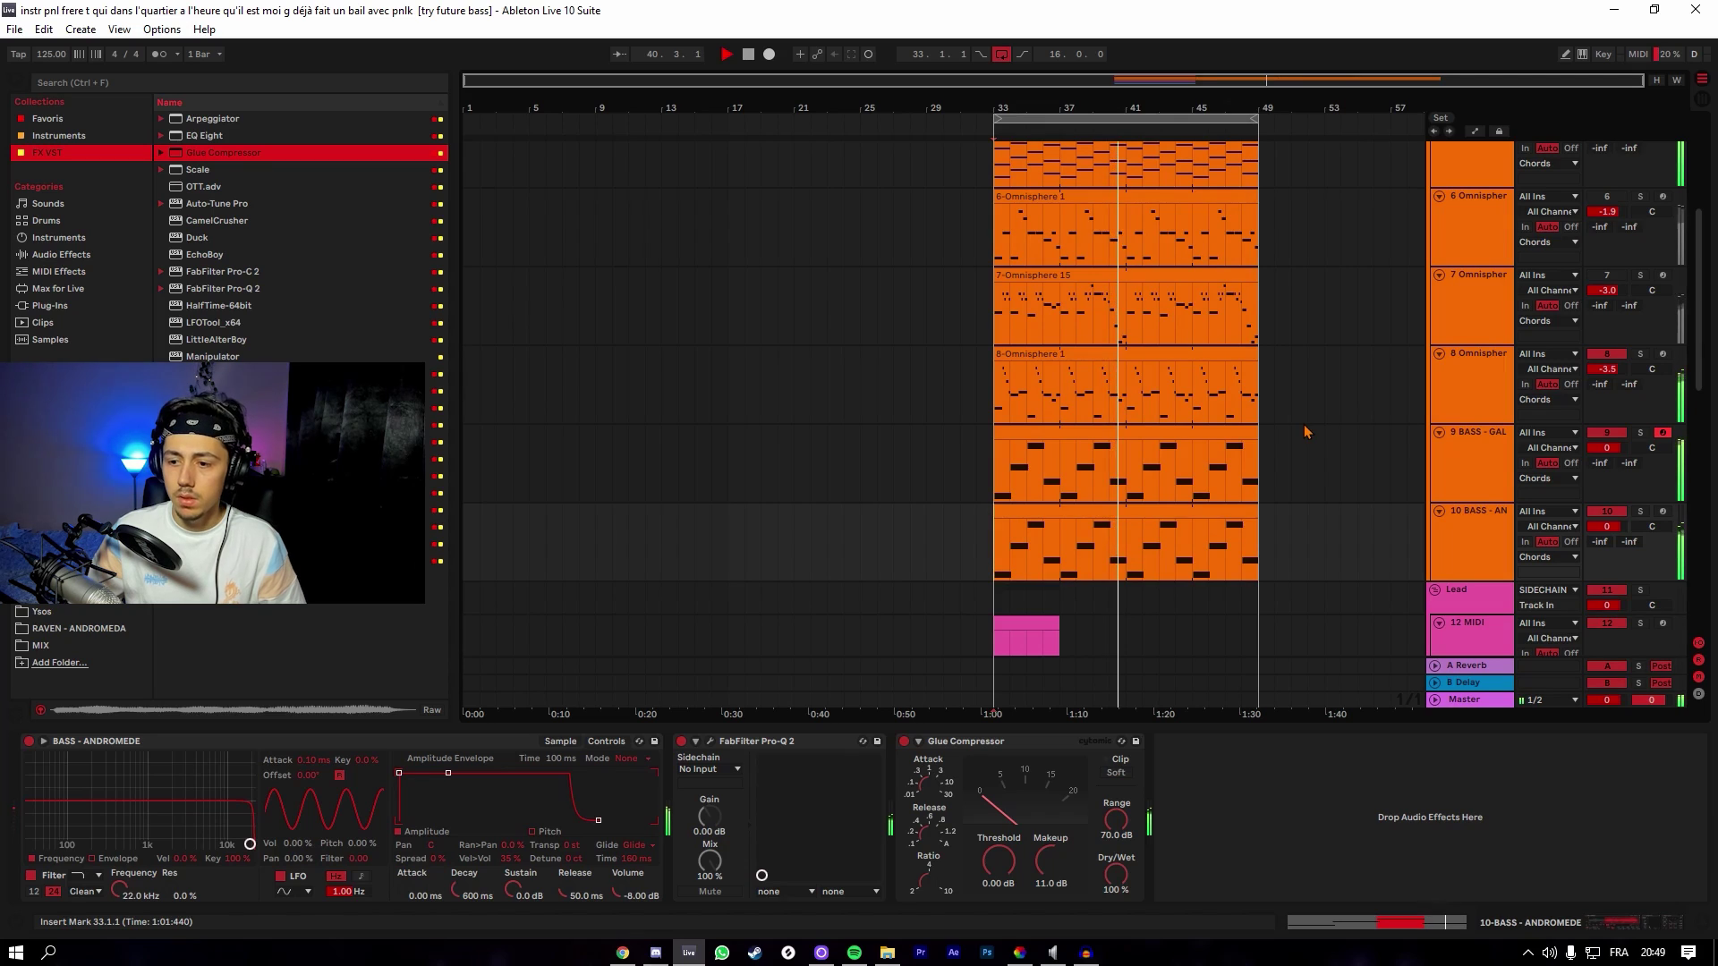
Stop the bass playback, lower the 15 OPEN HAT track's volume to -3.5 dB, and save the project.
{"action": "key", "text": "space"}
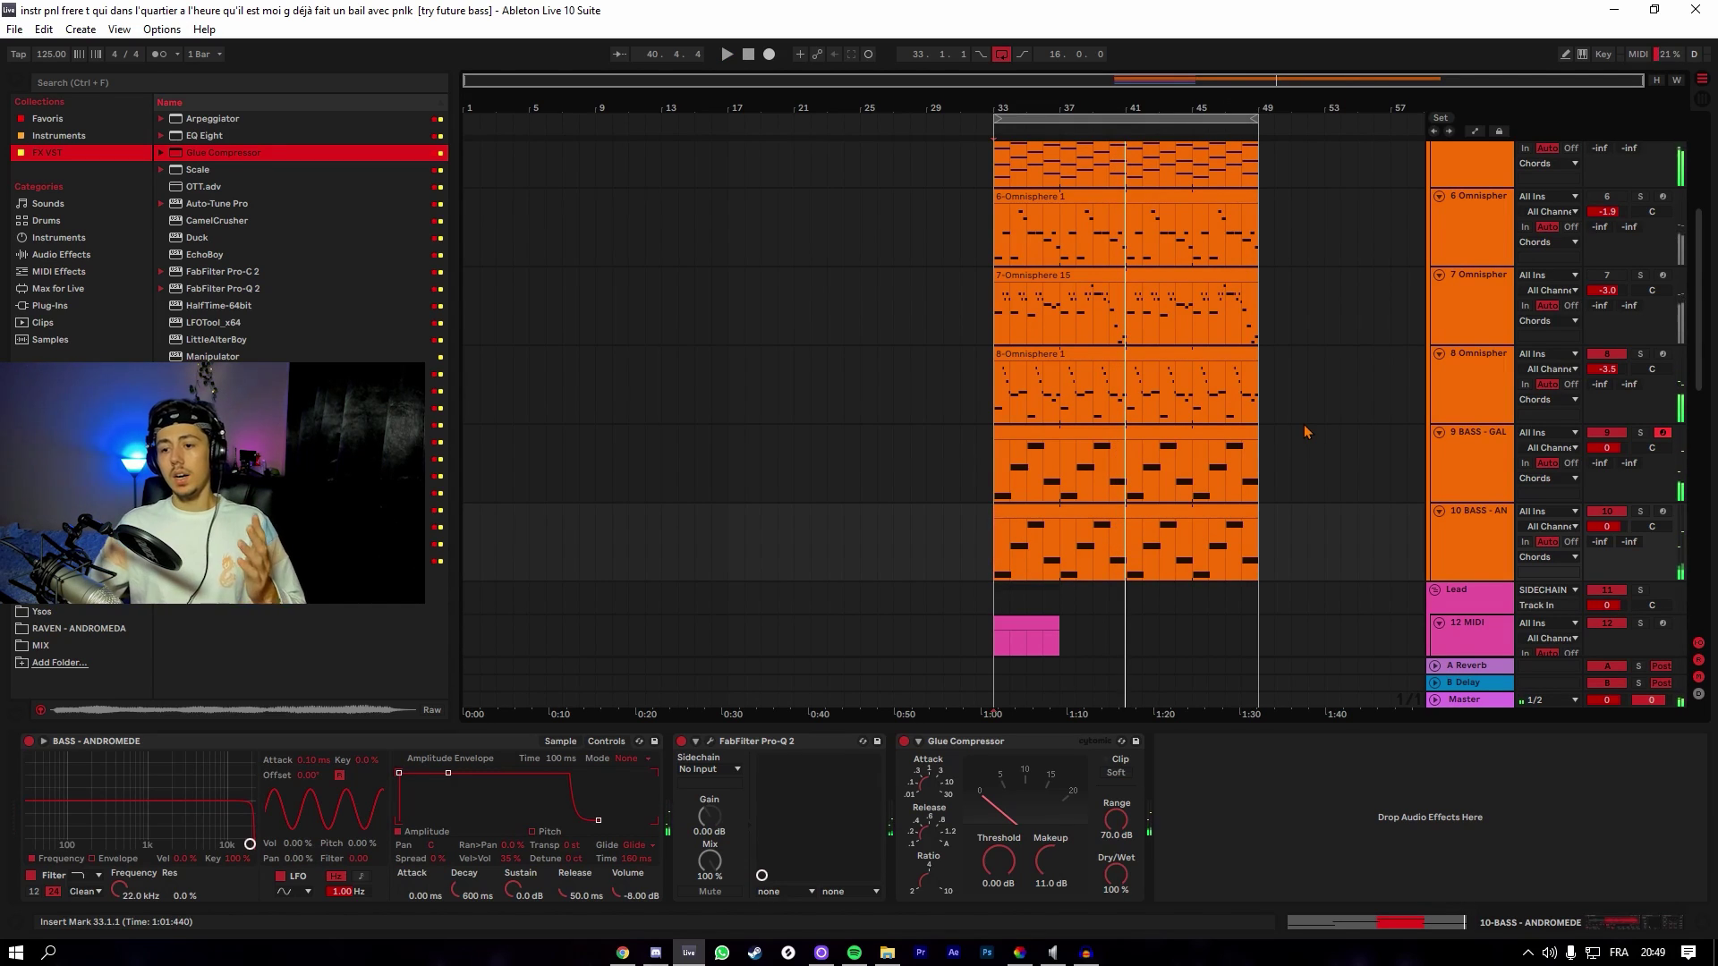
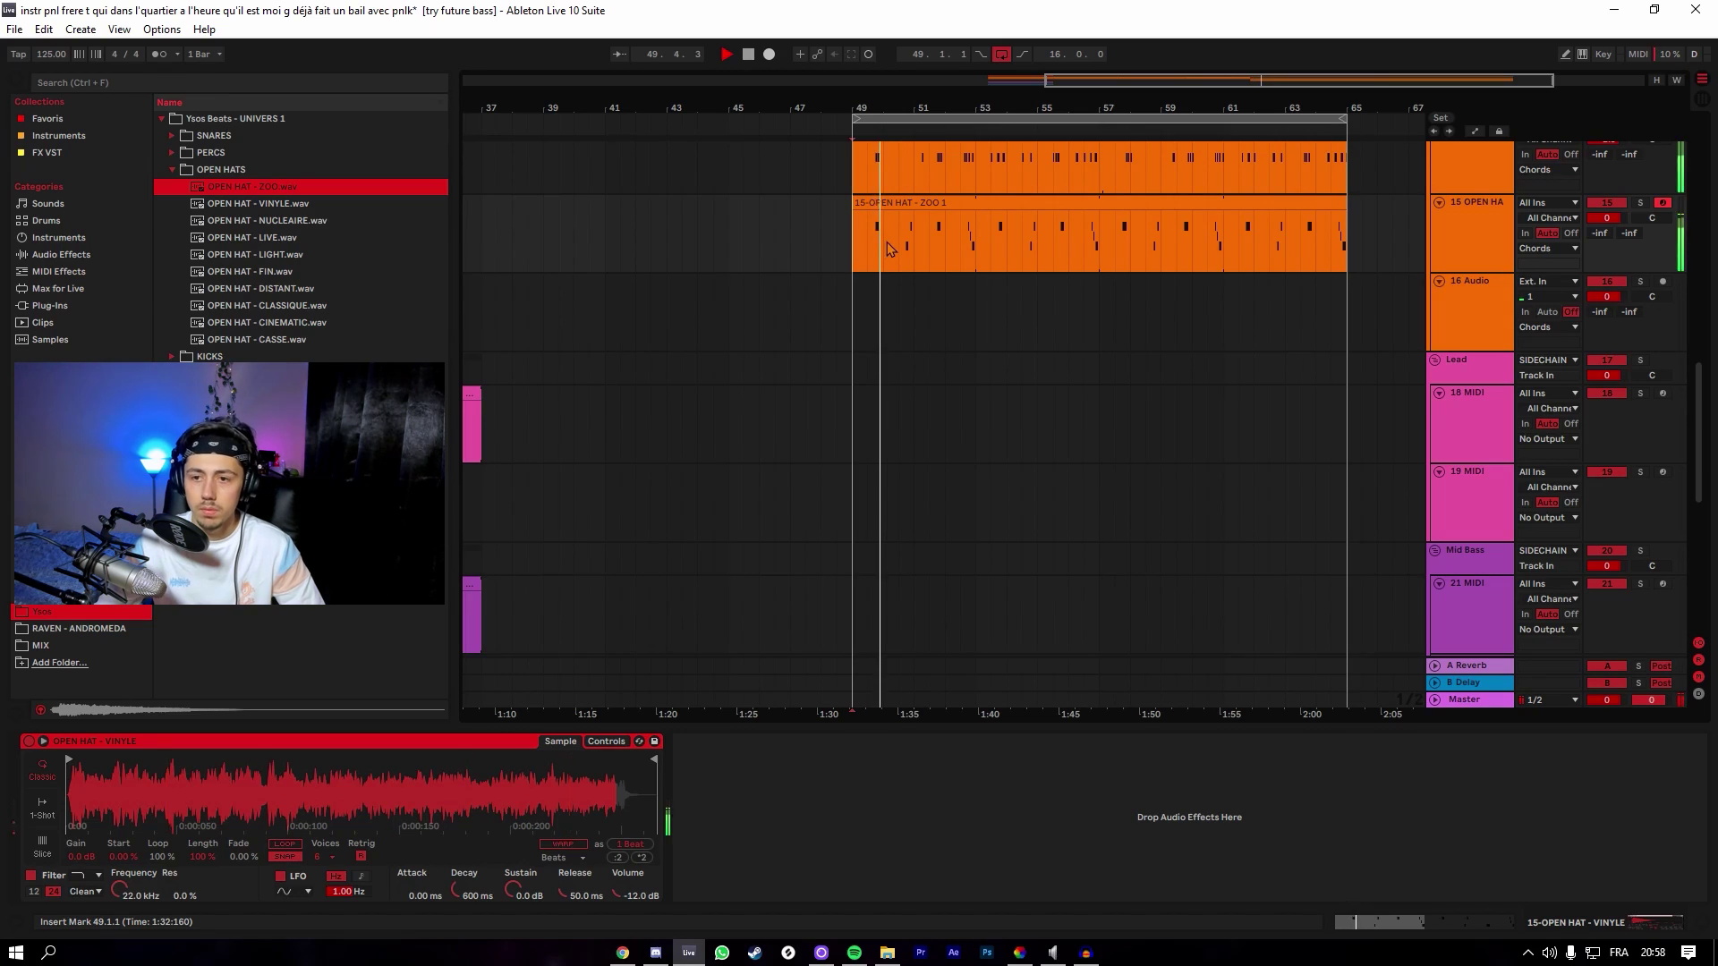
{"action": "left_click_drag", "start_coordinate": [1603, 215], "coordinate": [1623, 227]}
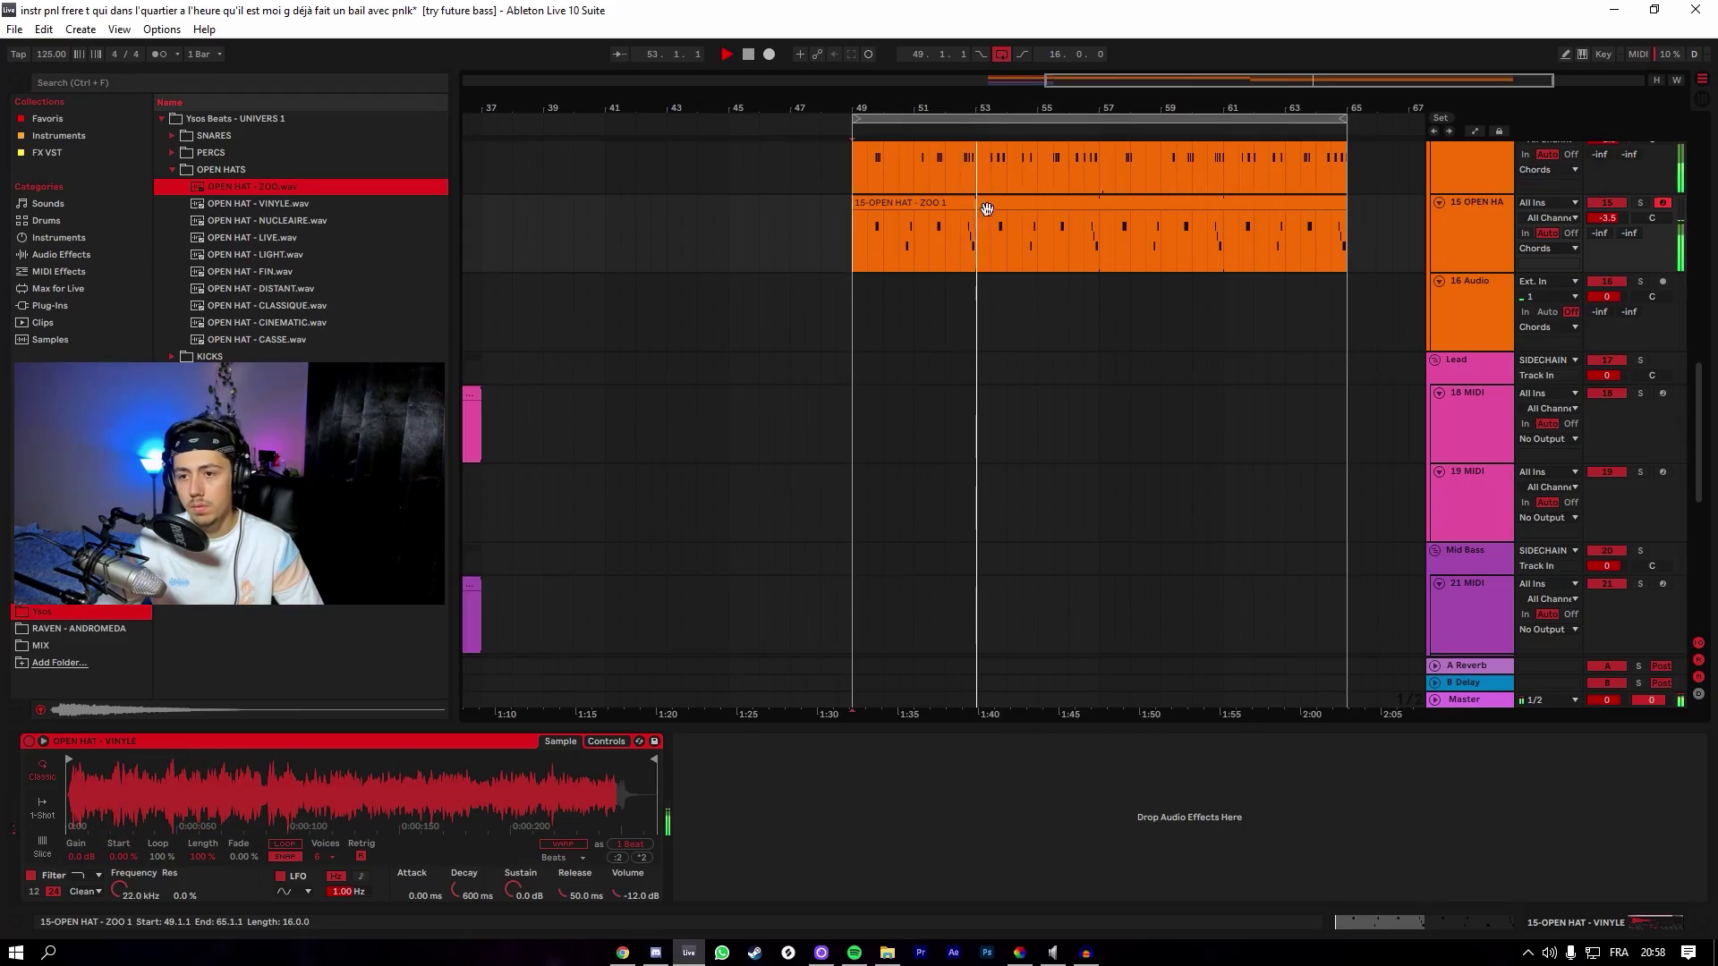
{"action": "key", "text": "ctrl+s"}
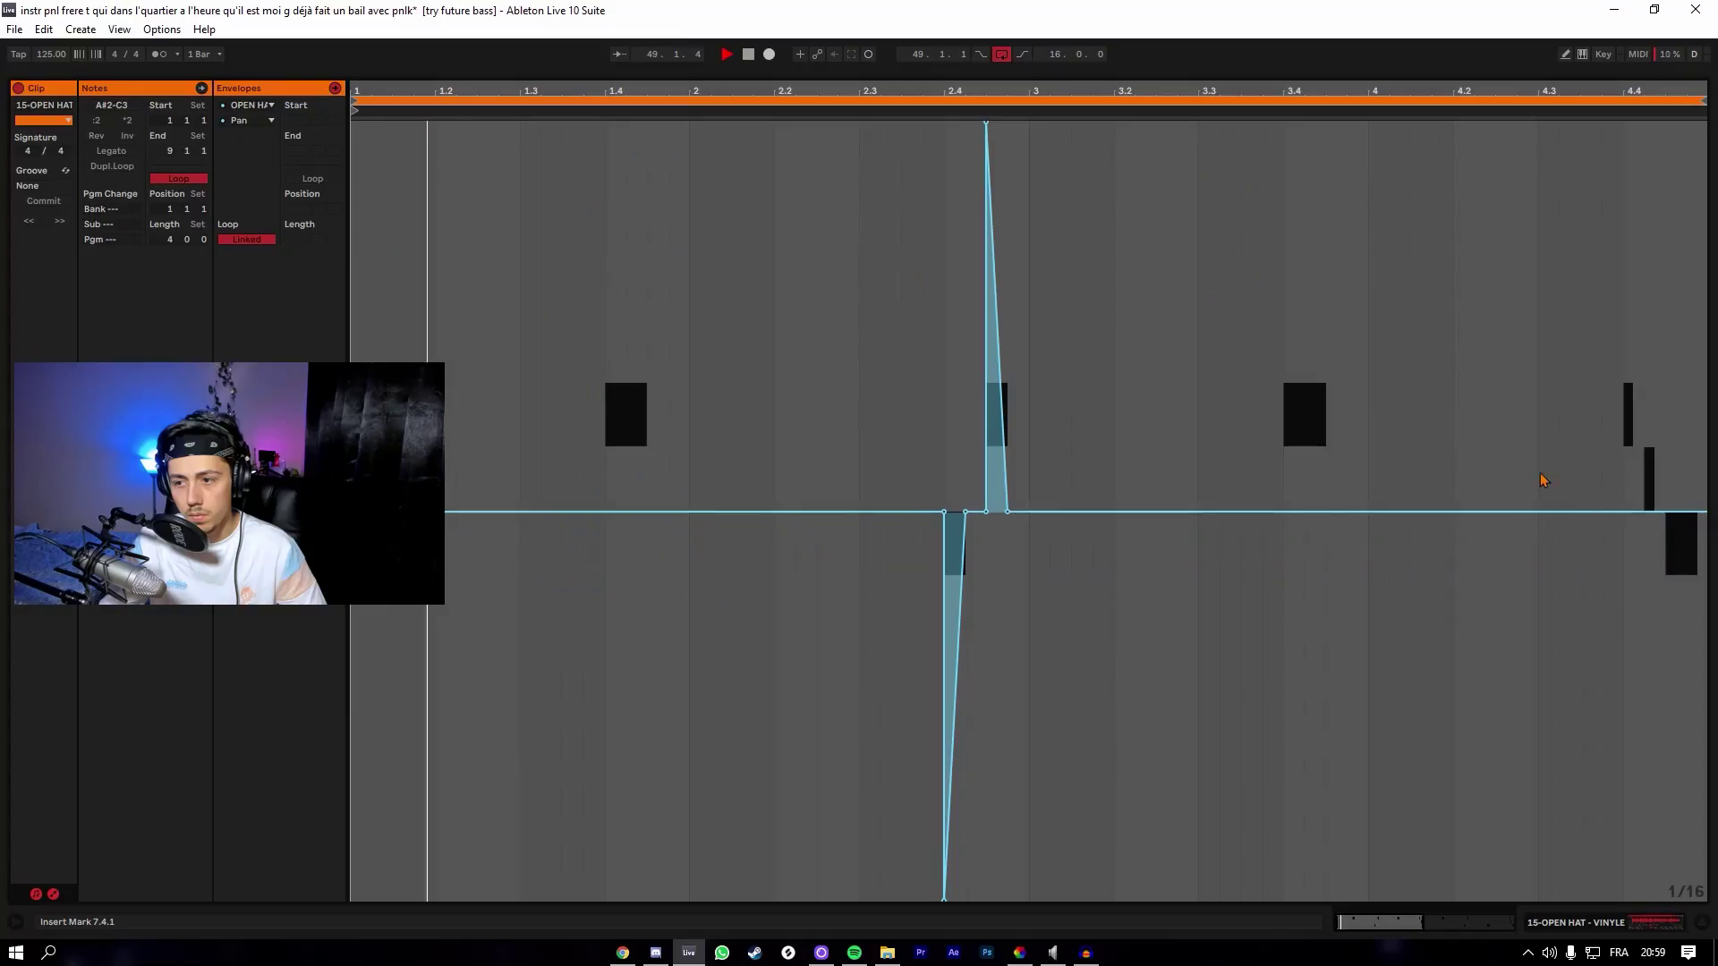
Add pan envelope points in the open-hat clip around 4.4, panning the first short hit left about -40.8% and the next fully right.
{"action": "left_click", "coordinate": [1622, 511]}
{"action": "left_click", "coordinate": [1644, 512]}
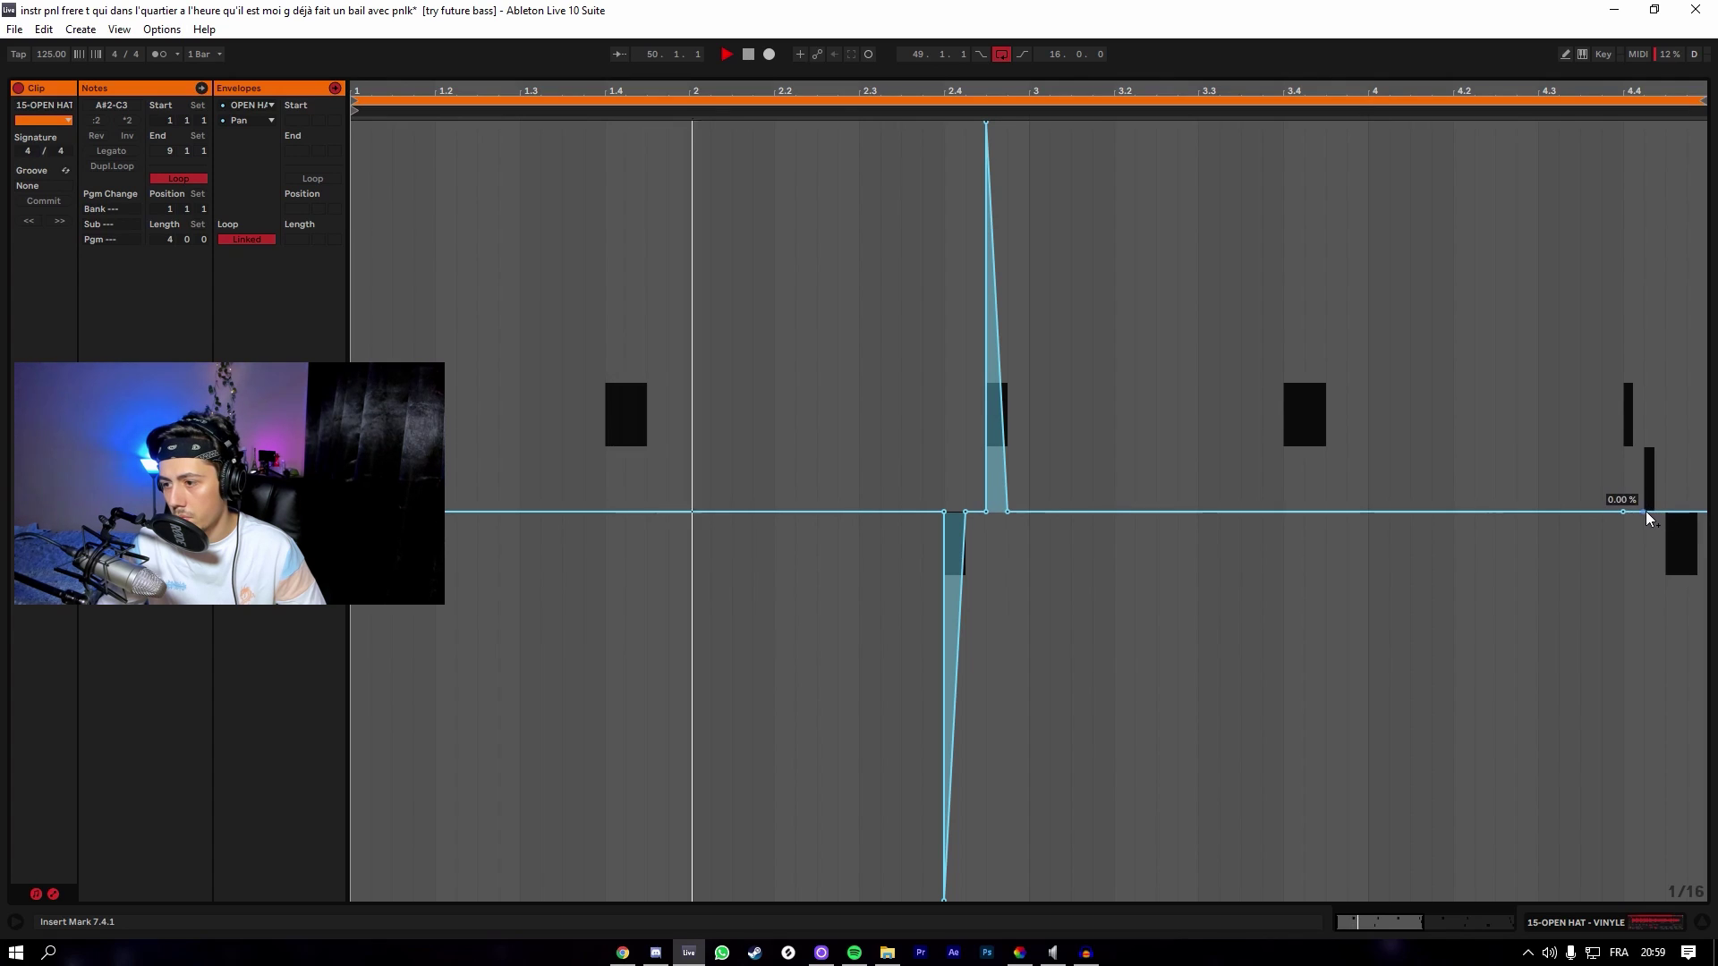
{"action": "scroll", "coordinate": [1655, 517], "scroll_direction": "up", "scroll_amount": 3}
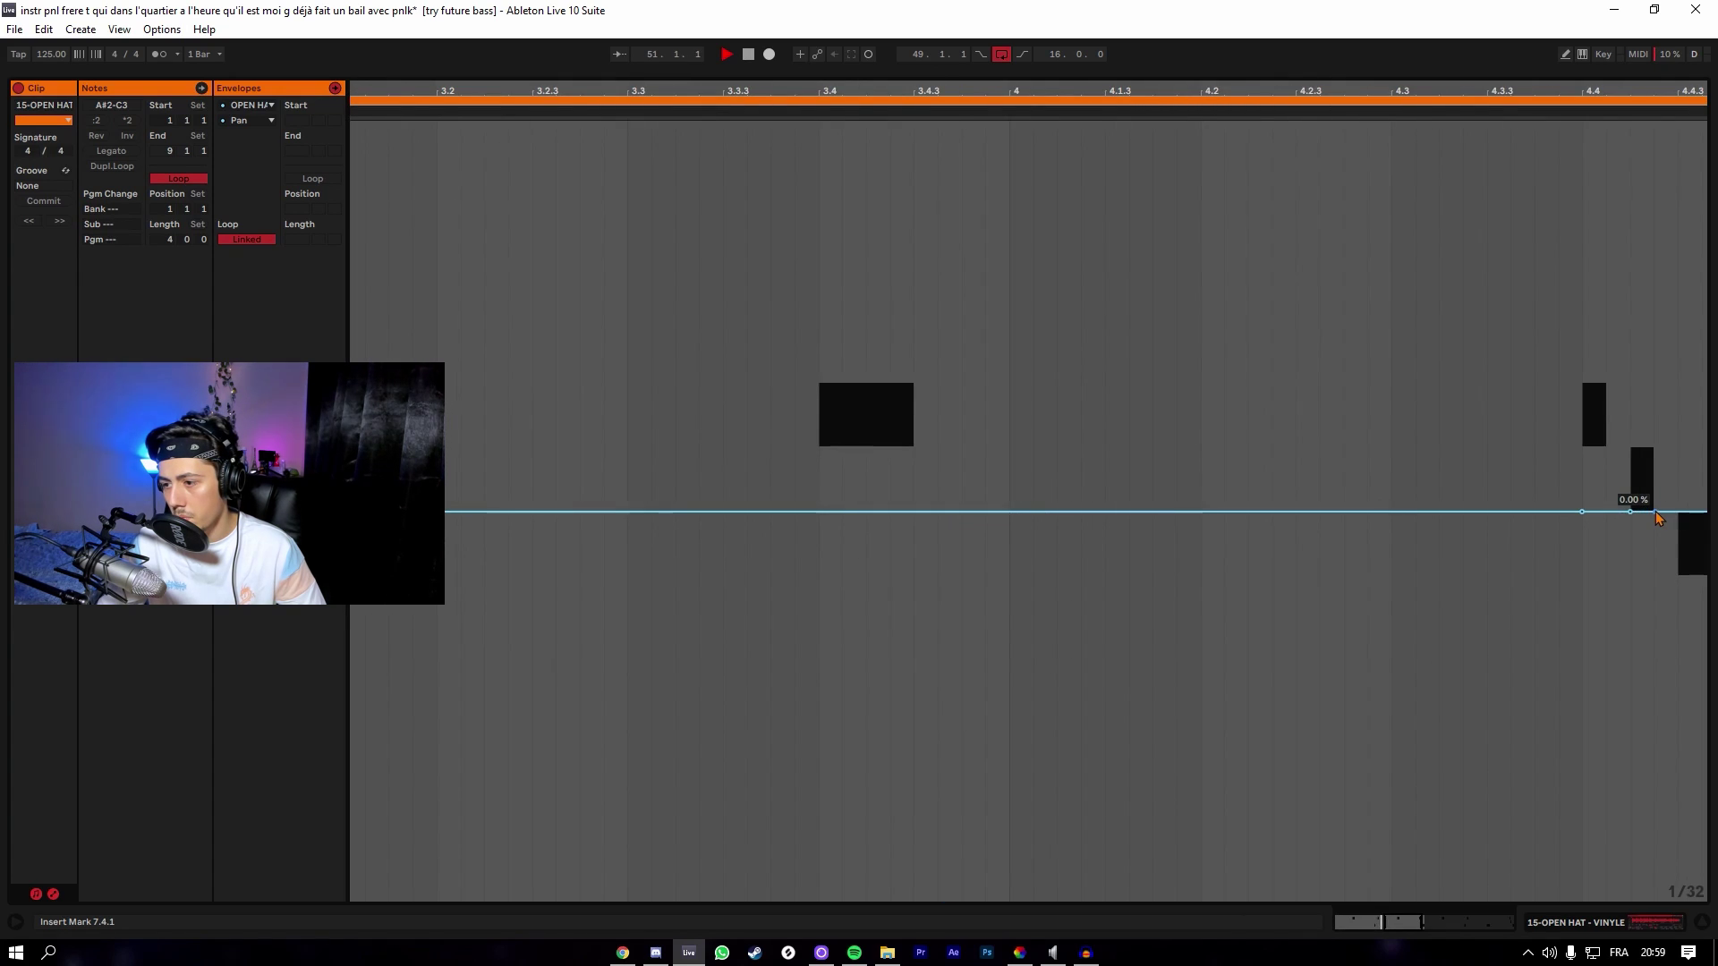
{"action": "left_click_drag", "start_coordinate": [1667, 510], "coordinate": [1511, 126]}
{"action": "key", "text": "ctrl+z"}
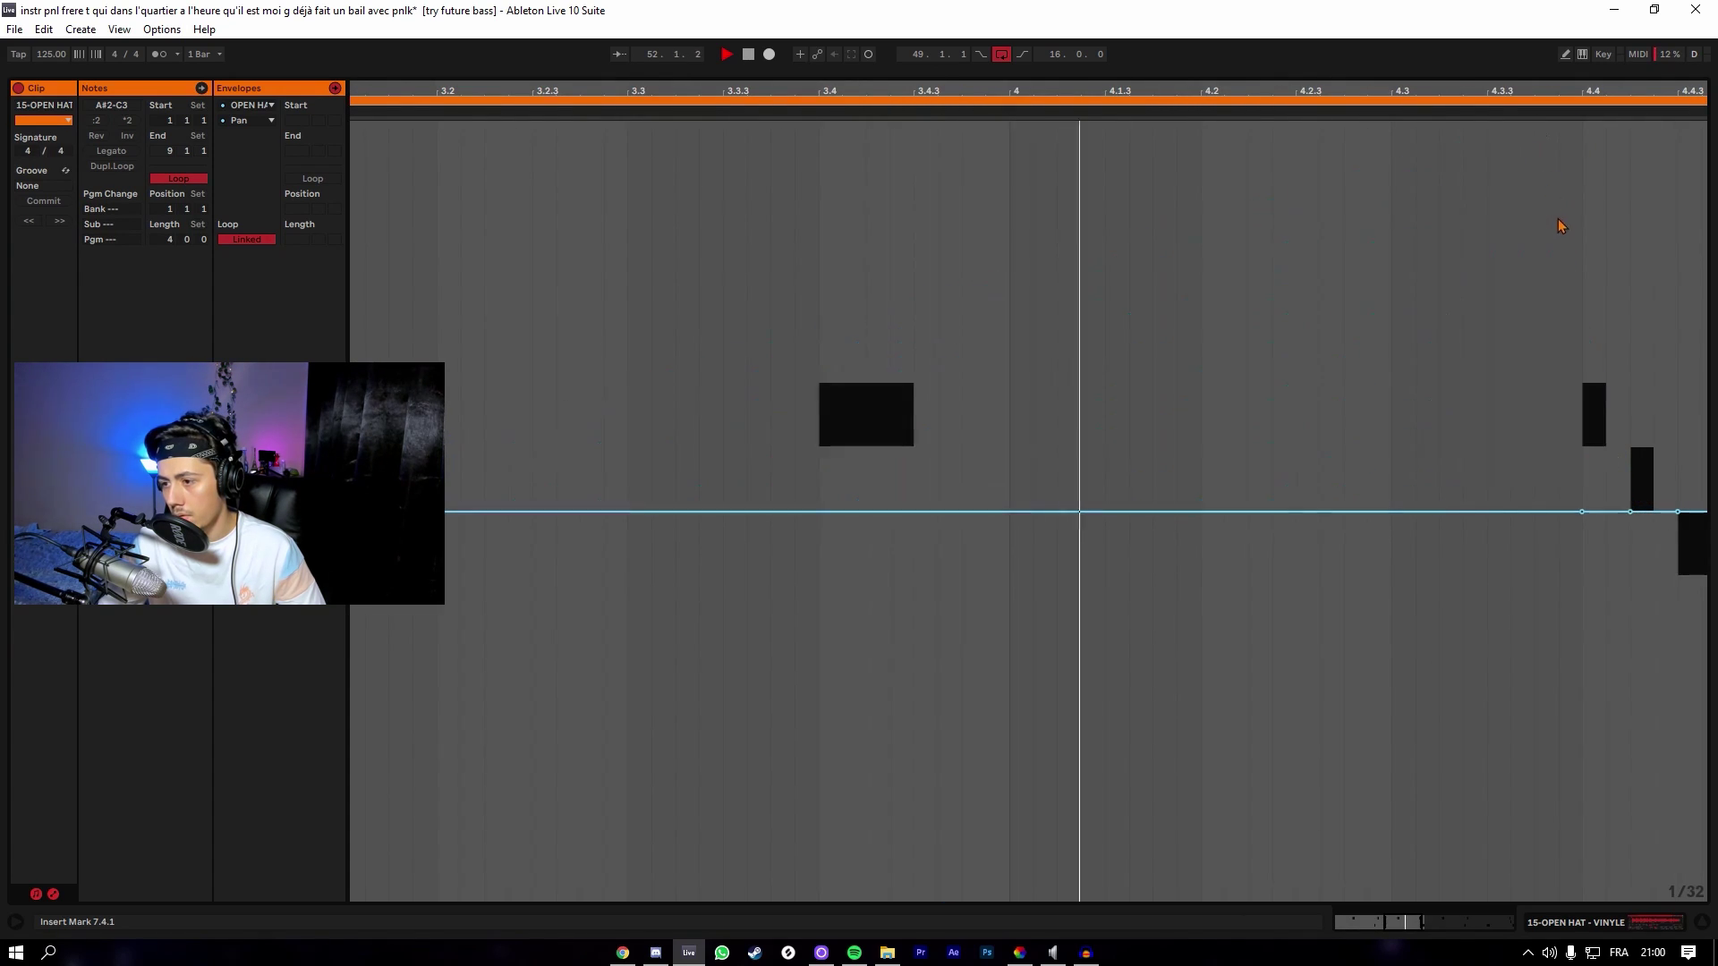
{"action": "scroll", "coordinate": [1573, 510], "scroll_direction": "down", "scroll_amount": 3}
{"action": "left_click_drag", "start_coordinate": [1573, 512], "coordinate": [1569, 828]}
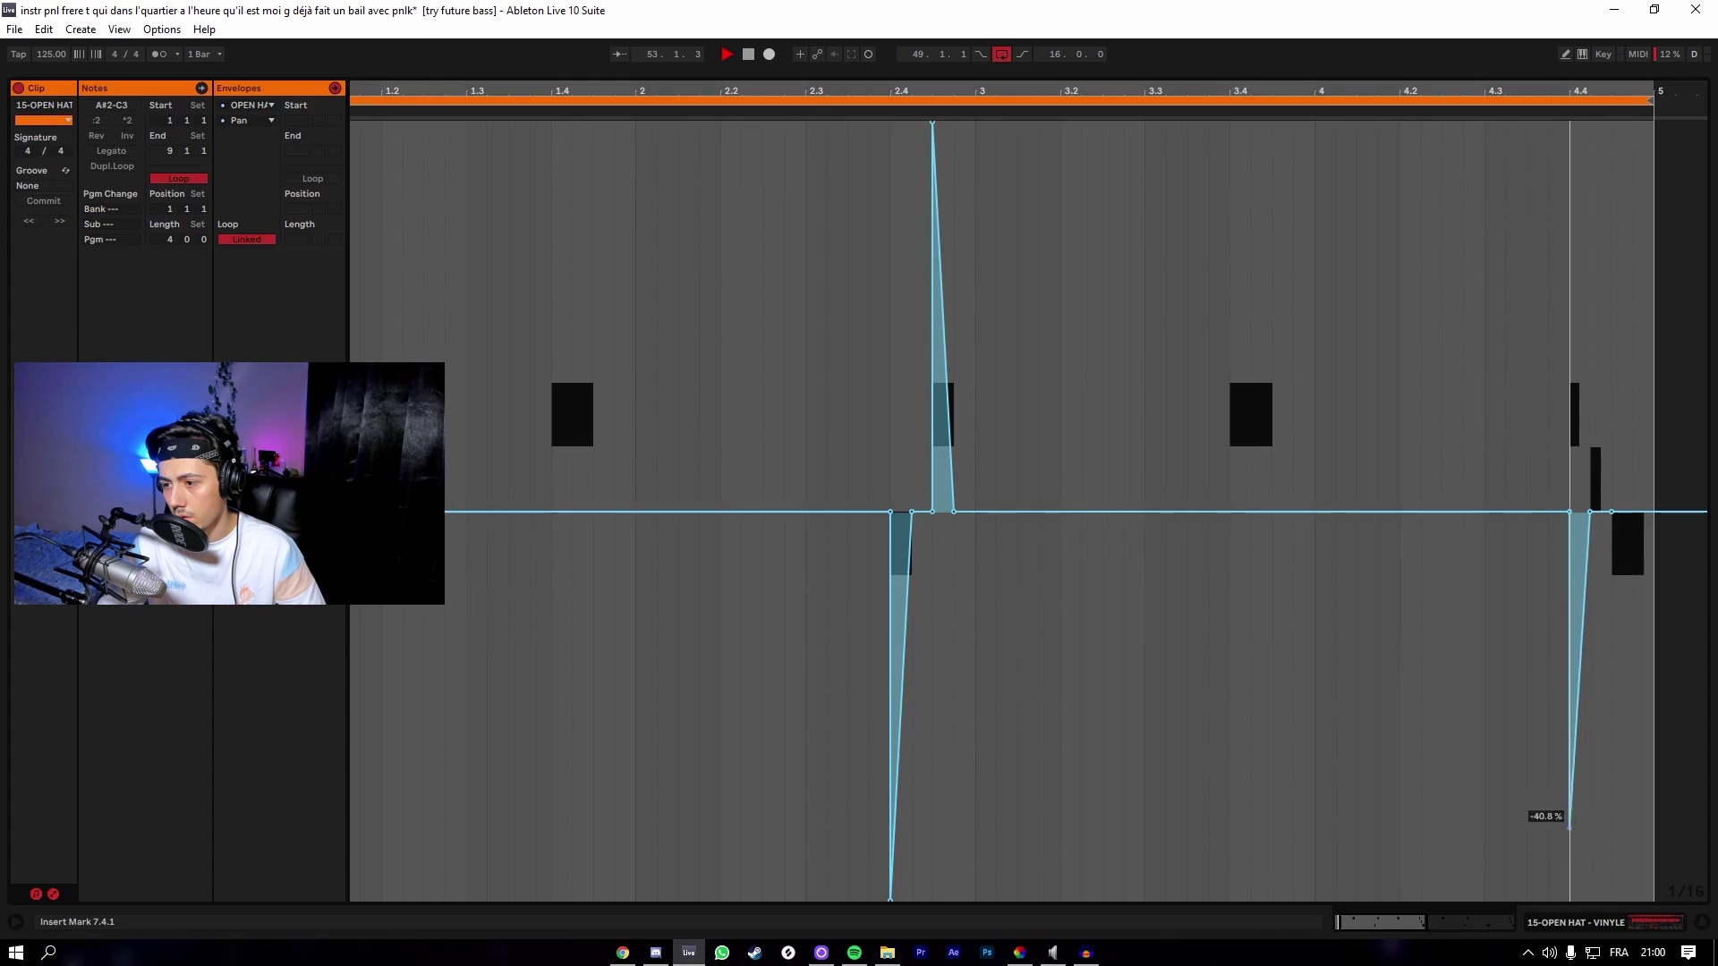
{"action": "left_click_drag", "start_coordinate": [1590, 511], "coordinate": [1589, 122]}
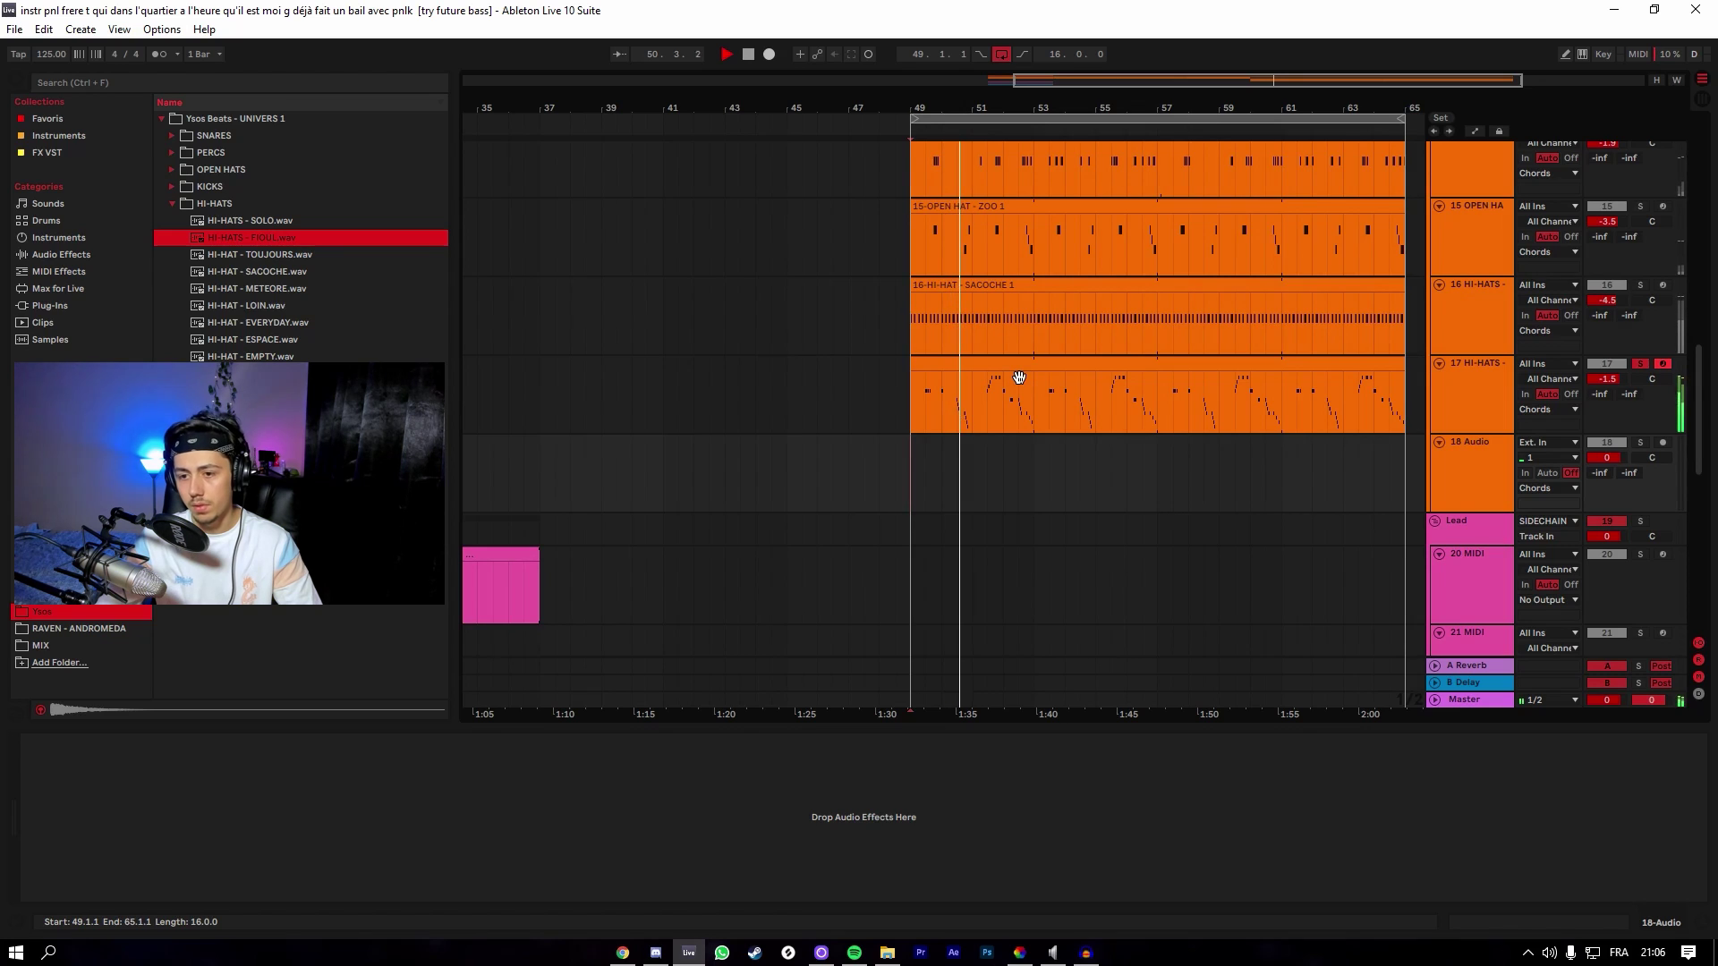
Play the drums from bar 49 without the hi-hat solo and use instrument swapping on the 17 HI-HATS - FIOUL track.
{"action": "key", "text": "space"}
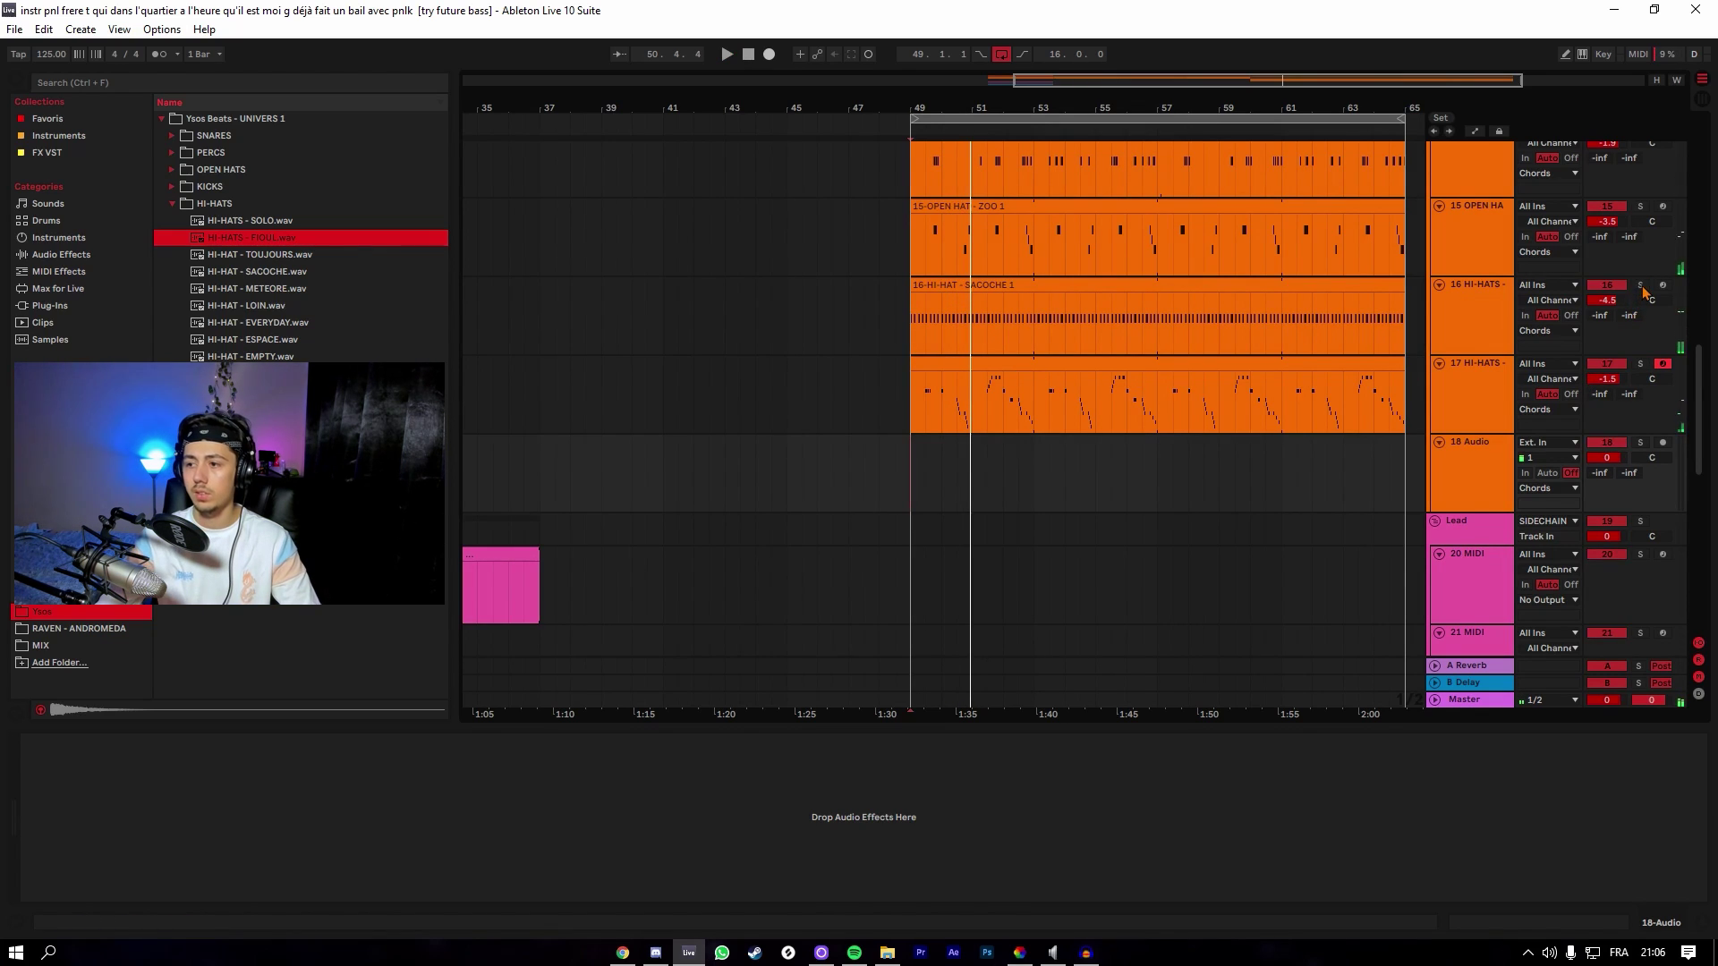
{"action": "key", "text": "space"}
{"action": "scroll", "coordinate": [962, 644], "scroll_direction": "up", "scroll_amount": 2}
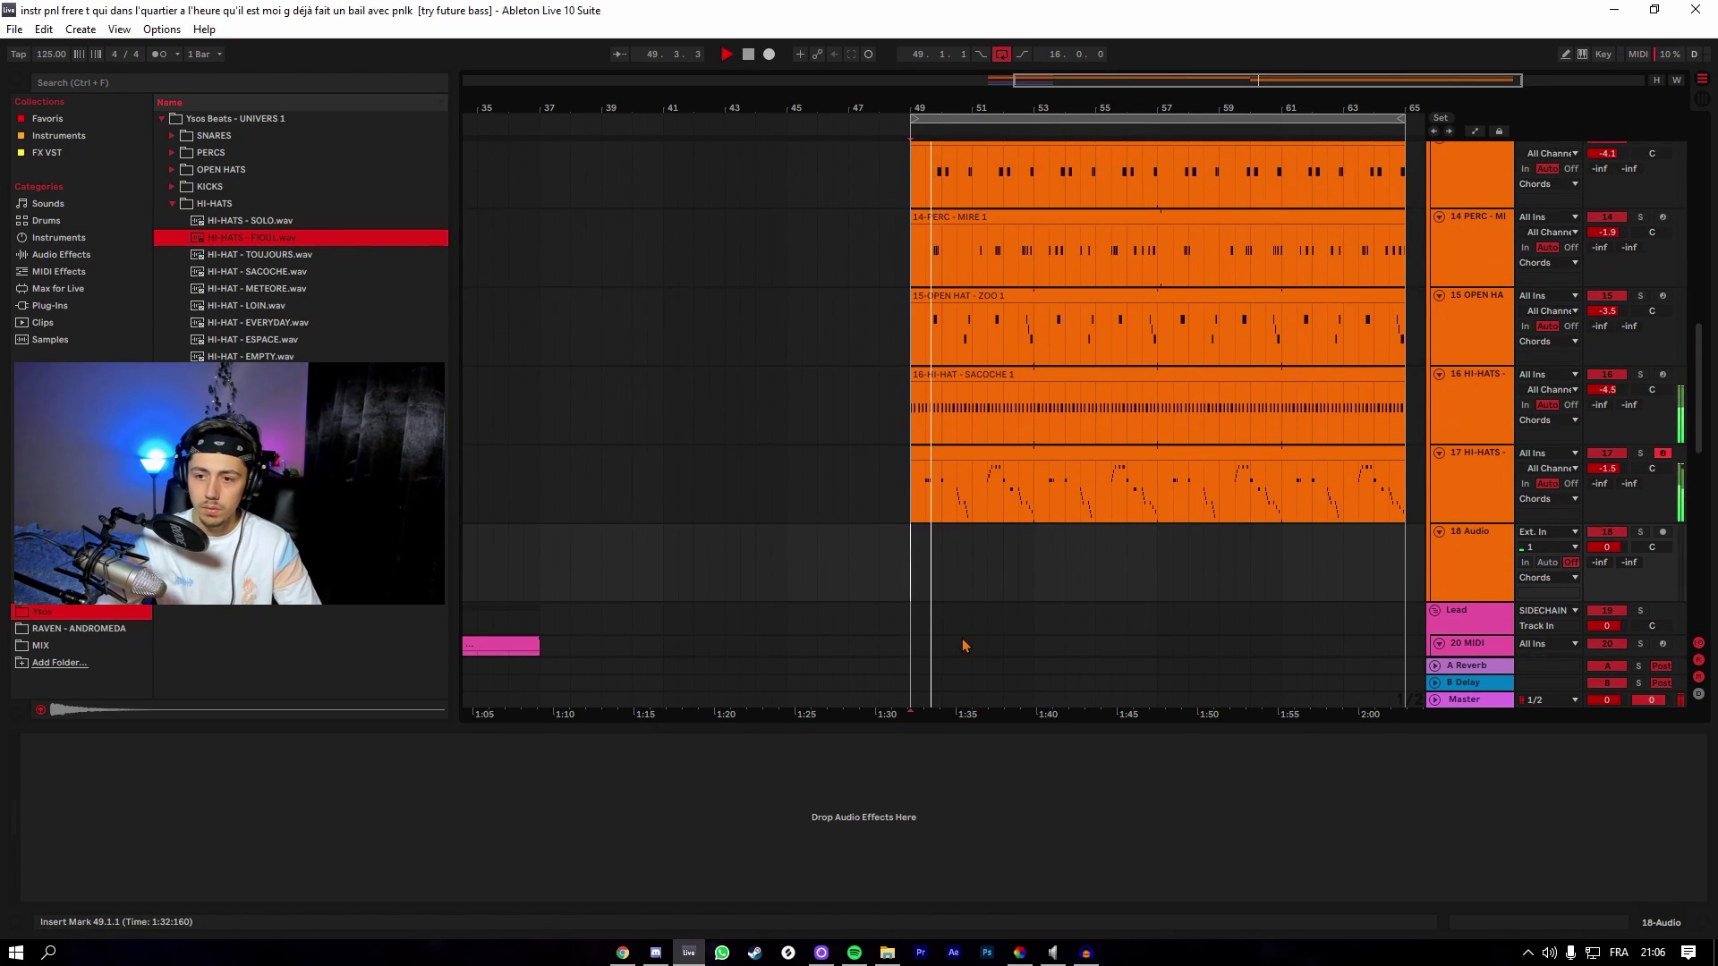
{"action": "left_click", "coordinate": [1023, 458]}
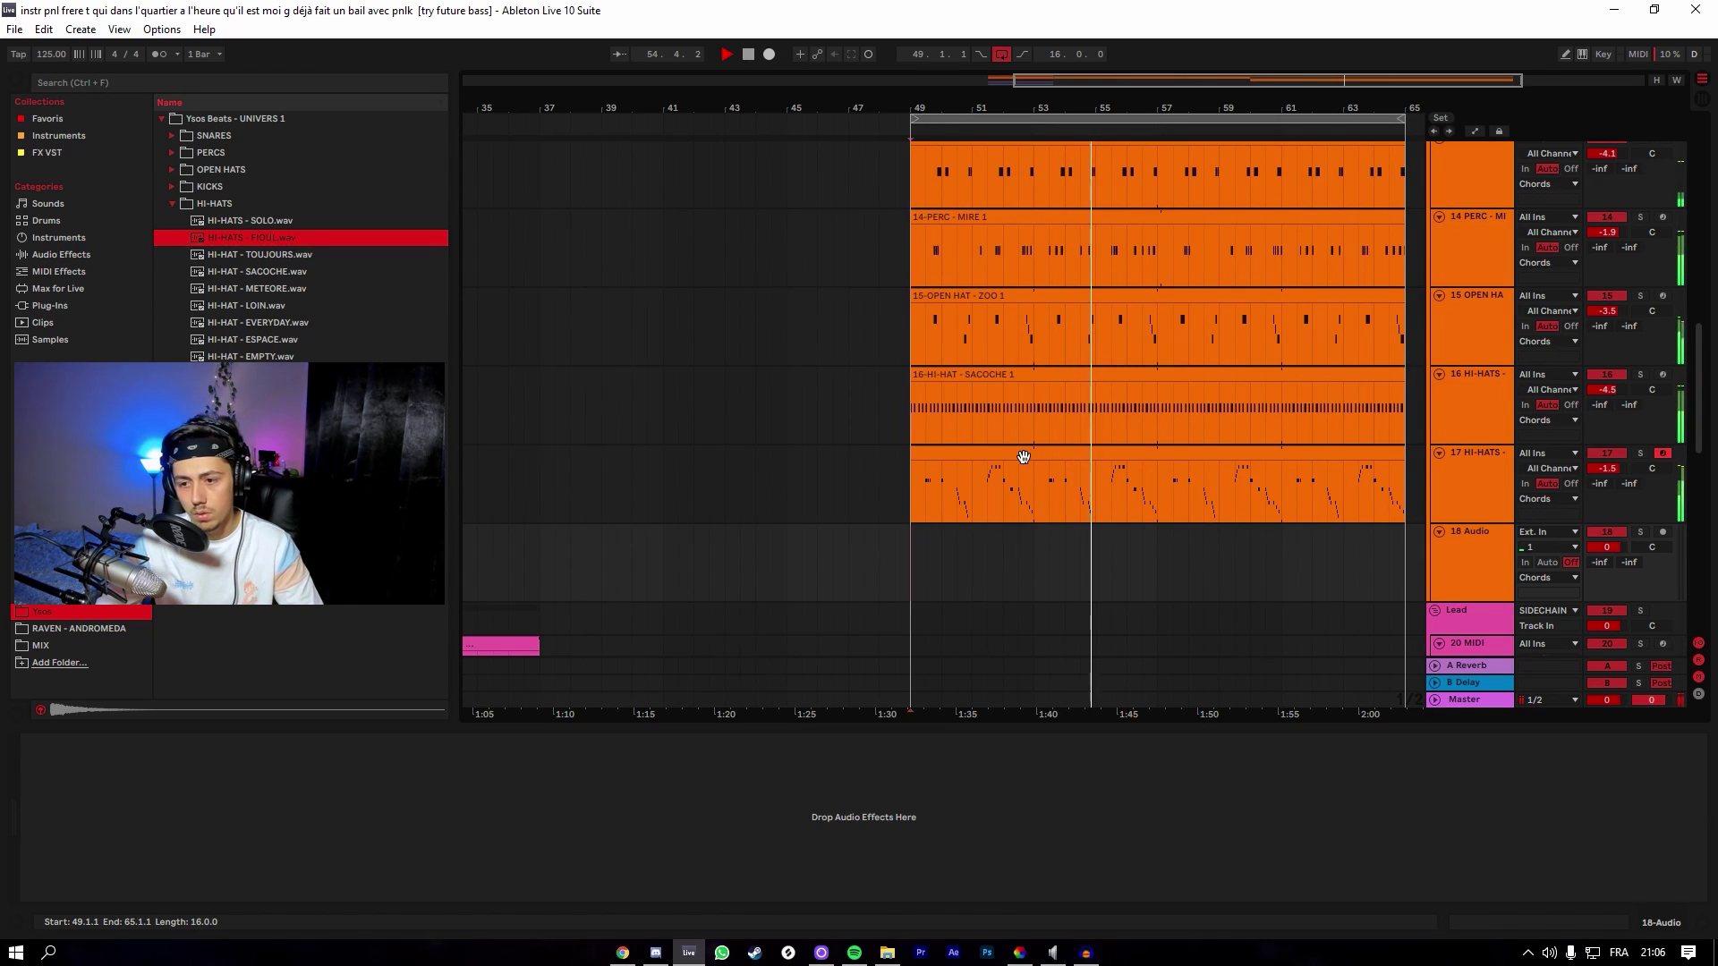
{"action": "left_click", "coordinate": [1024, 457]}
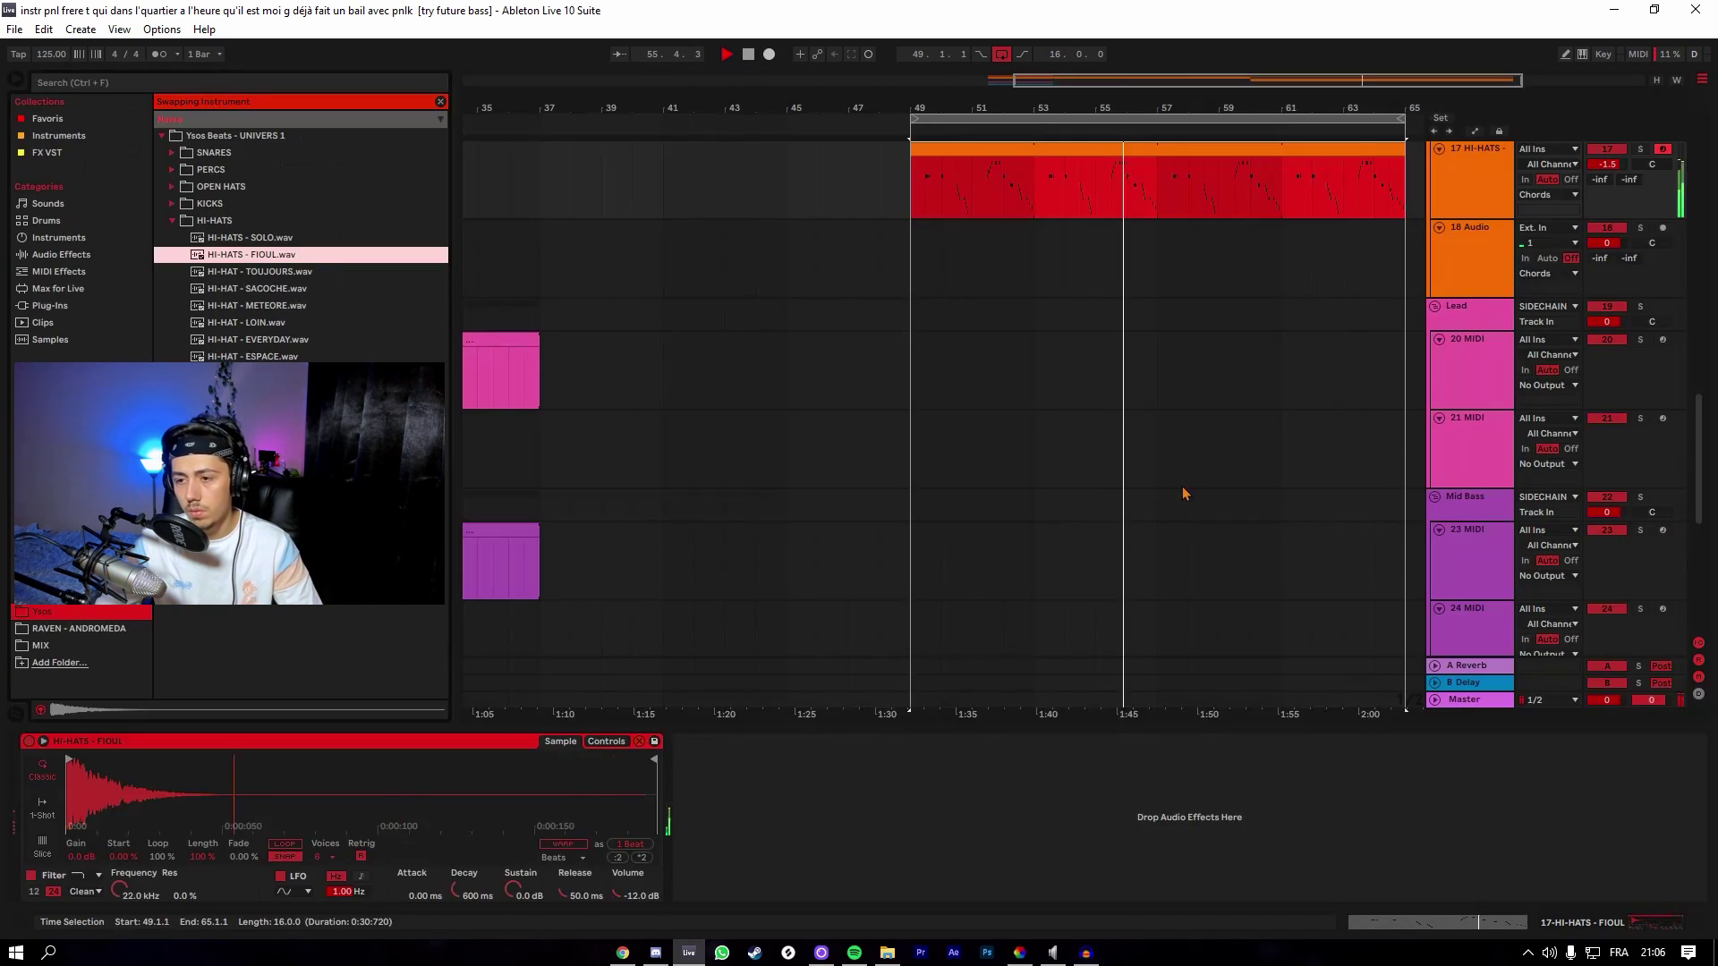
{"action": "key", "text": "q"}
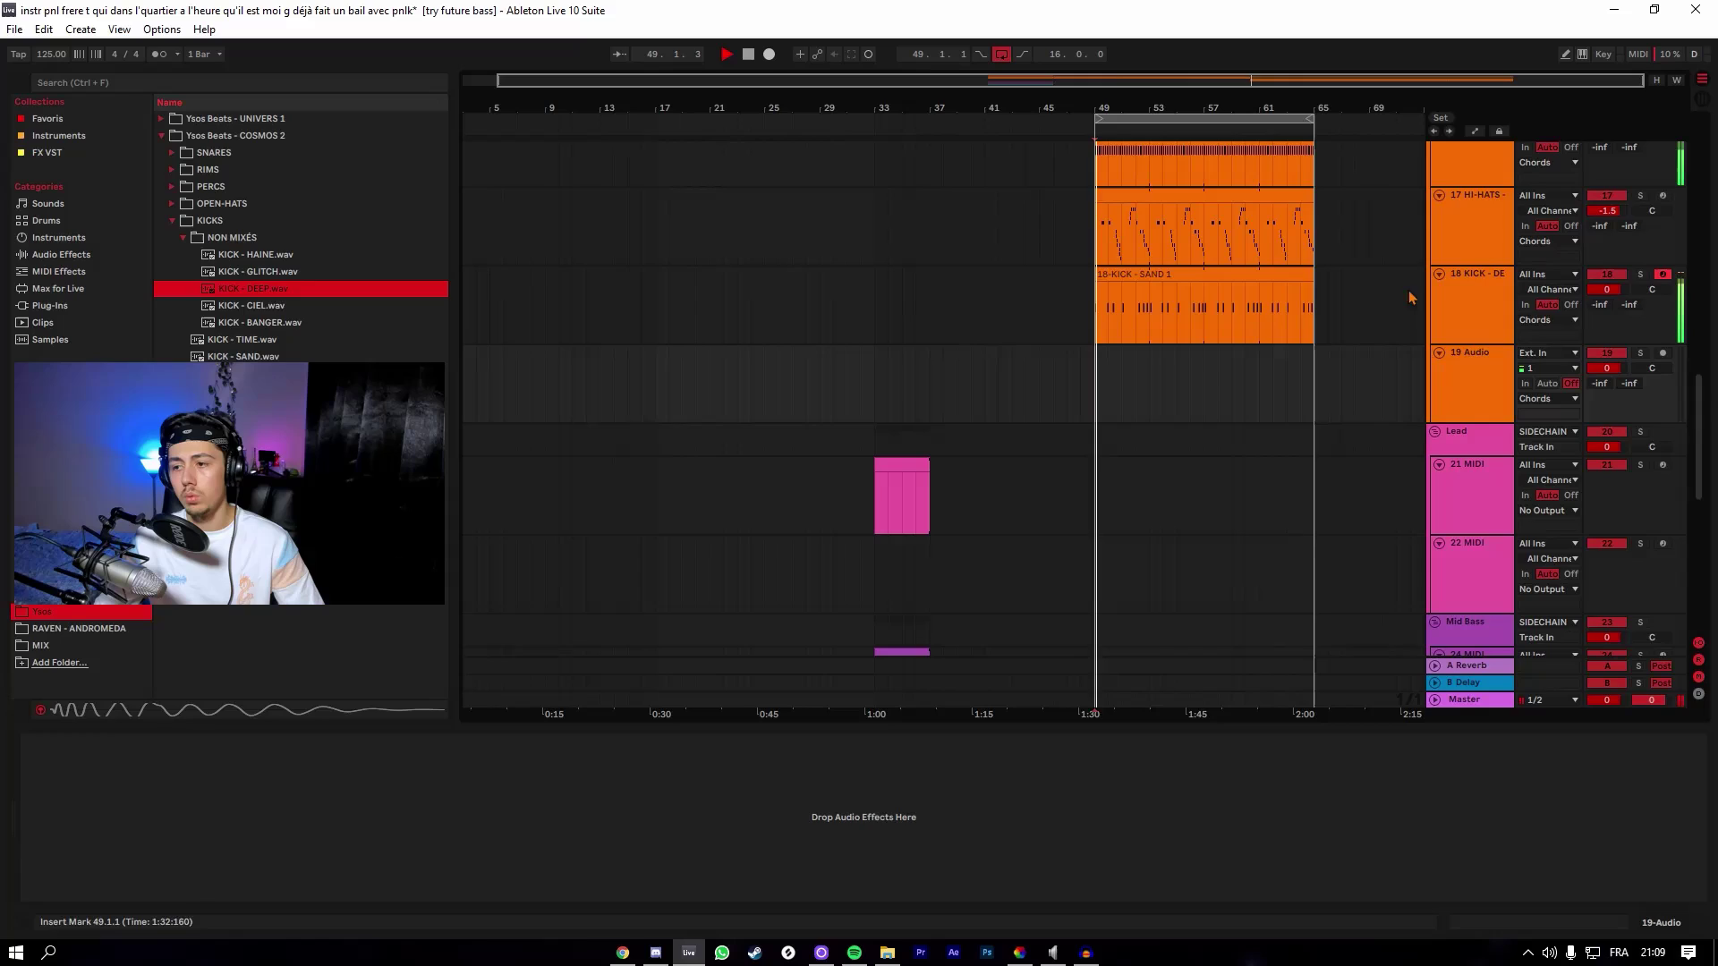
Show the sampler of the 18 KICK - DEEP track and check its volume control while the loop plays.
{"action": "left_click", "coordinate": [1449, 284]}
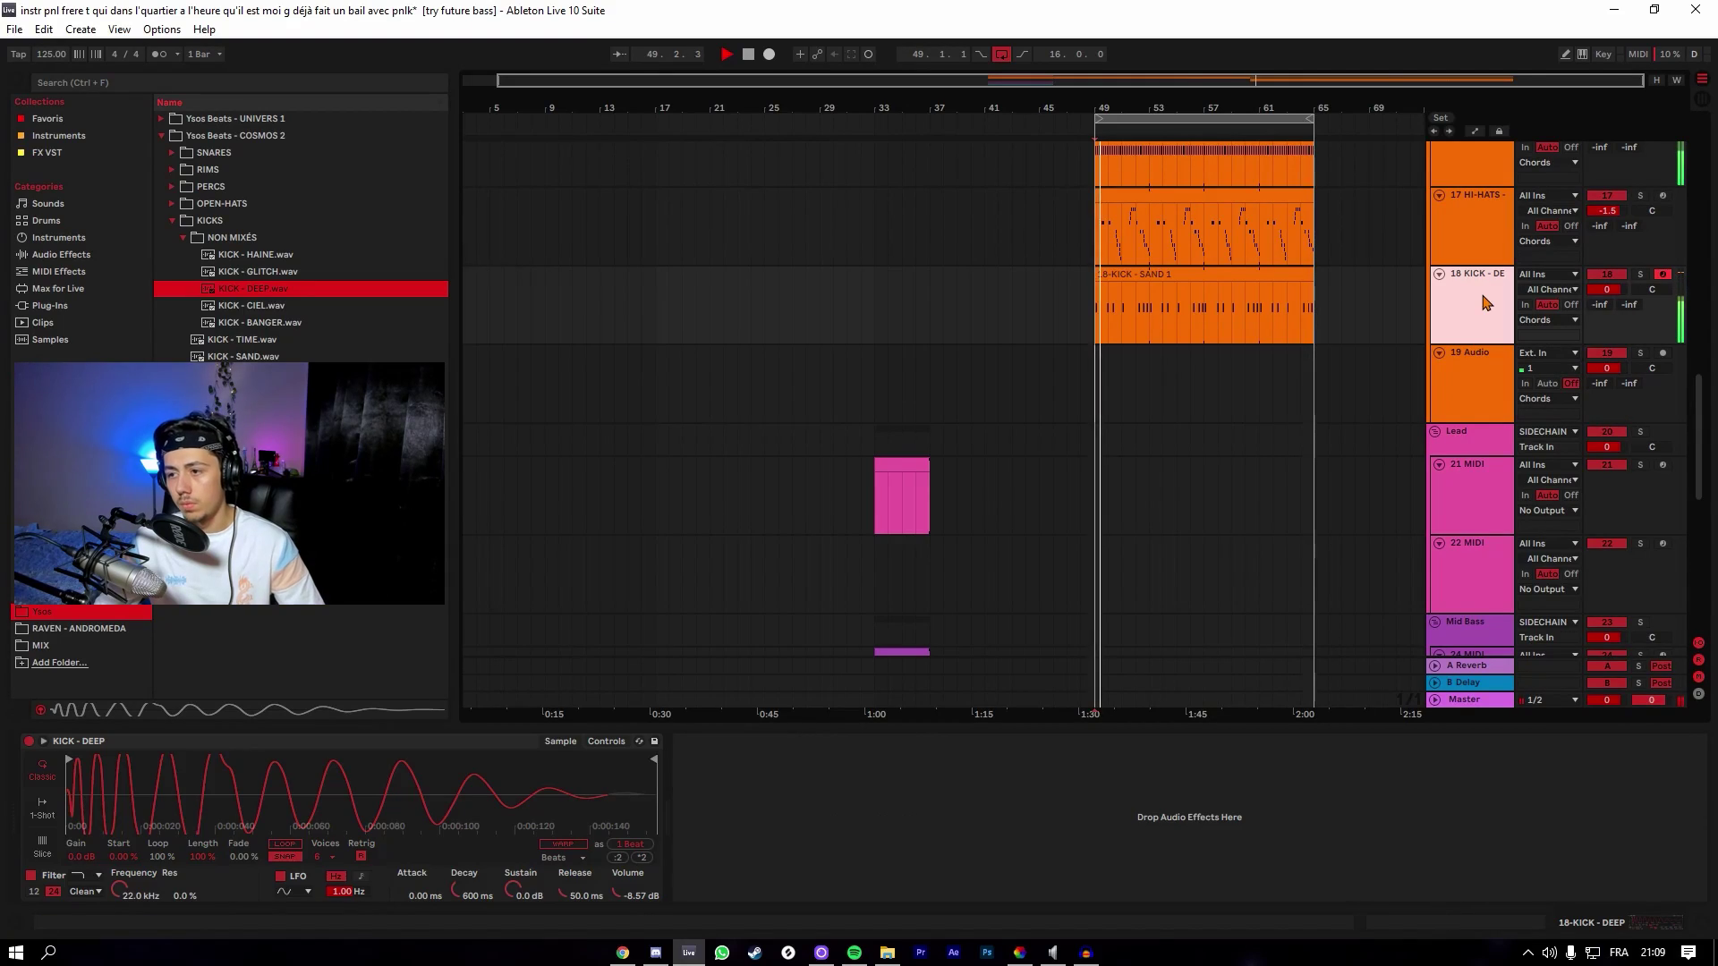
{"action": "left_click", "coordinate": [624, 899]}
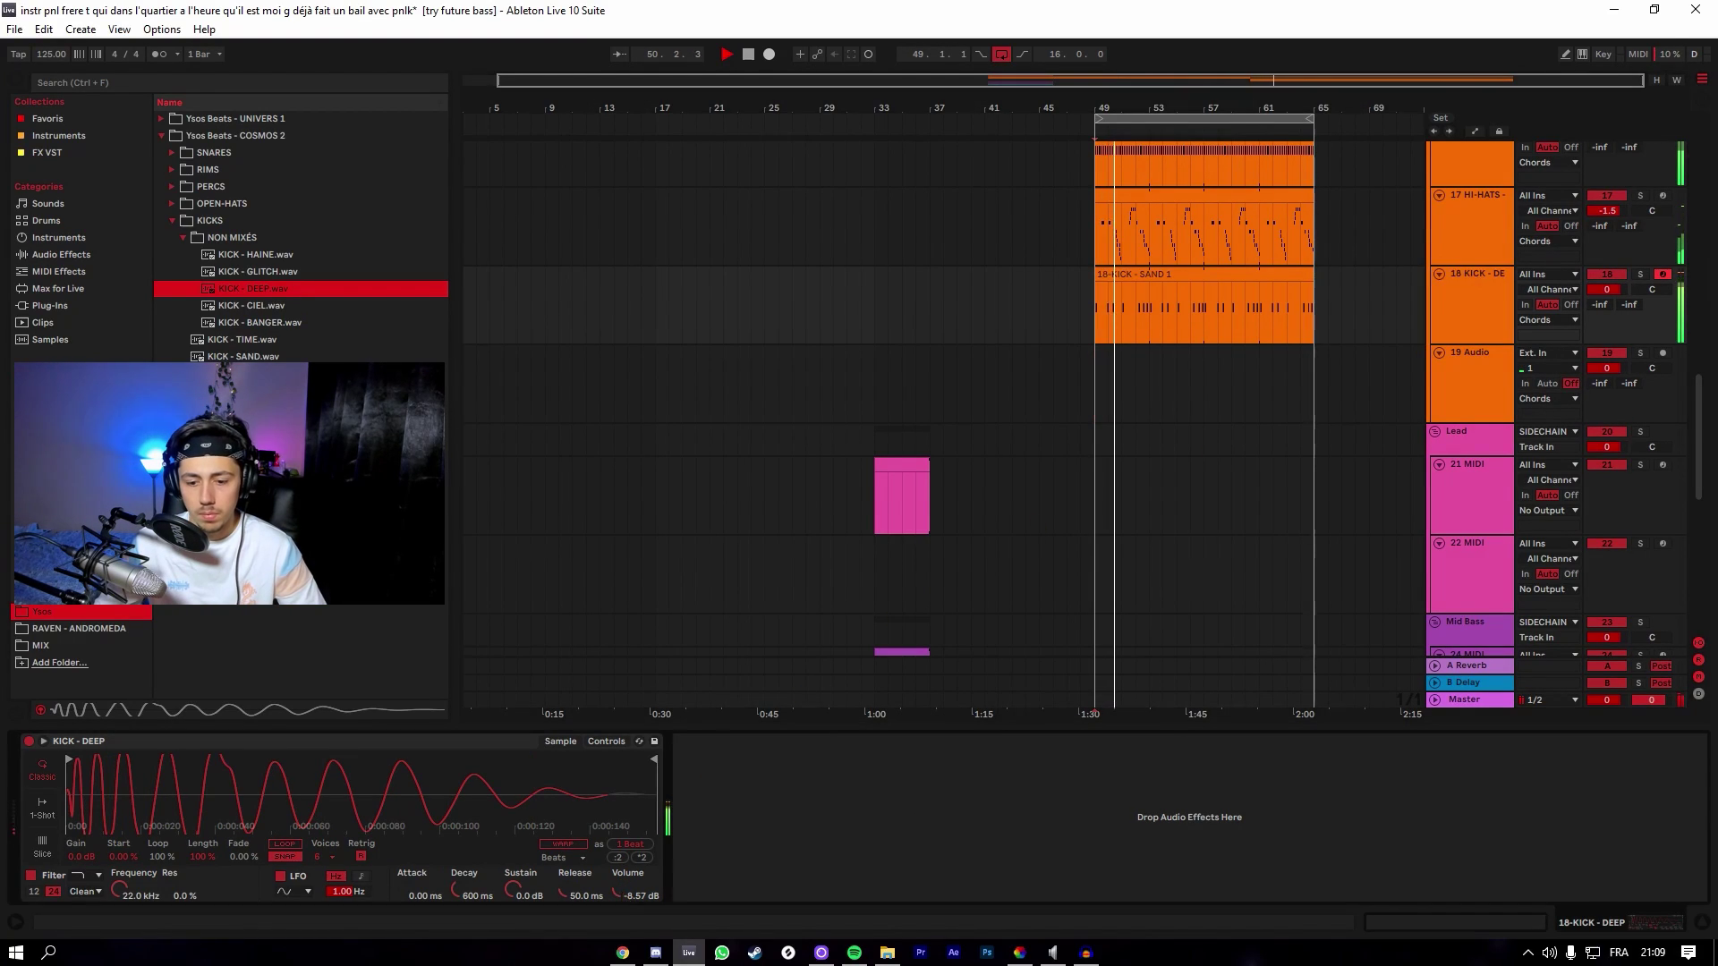
{"action": "scroll", "coordinate": [1252, 495], "scroll_direction": "up", "scroll_amount": 3}
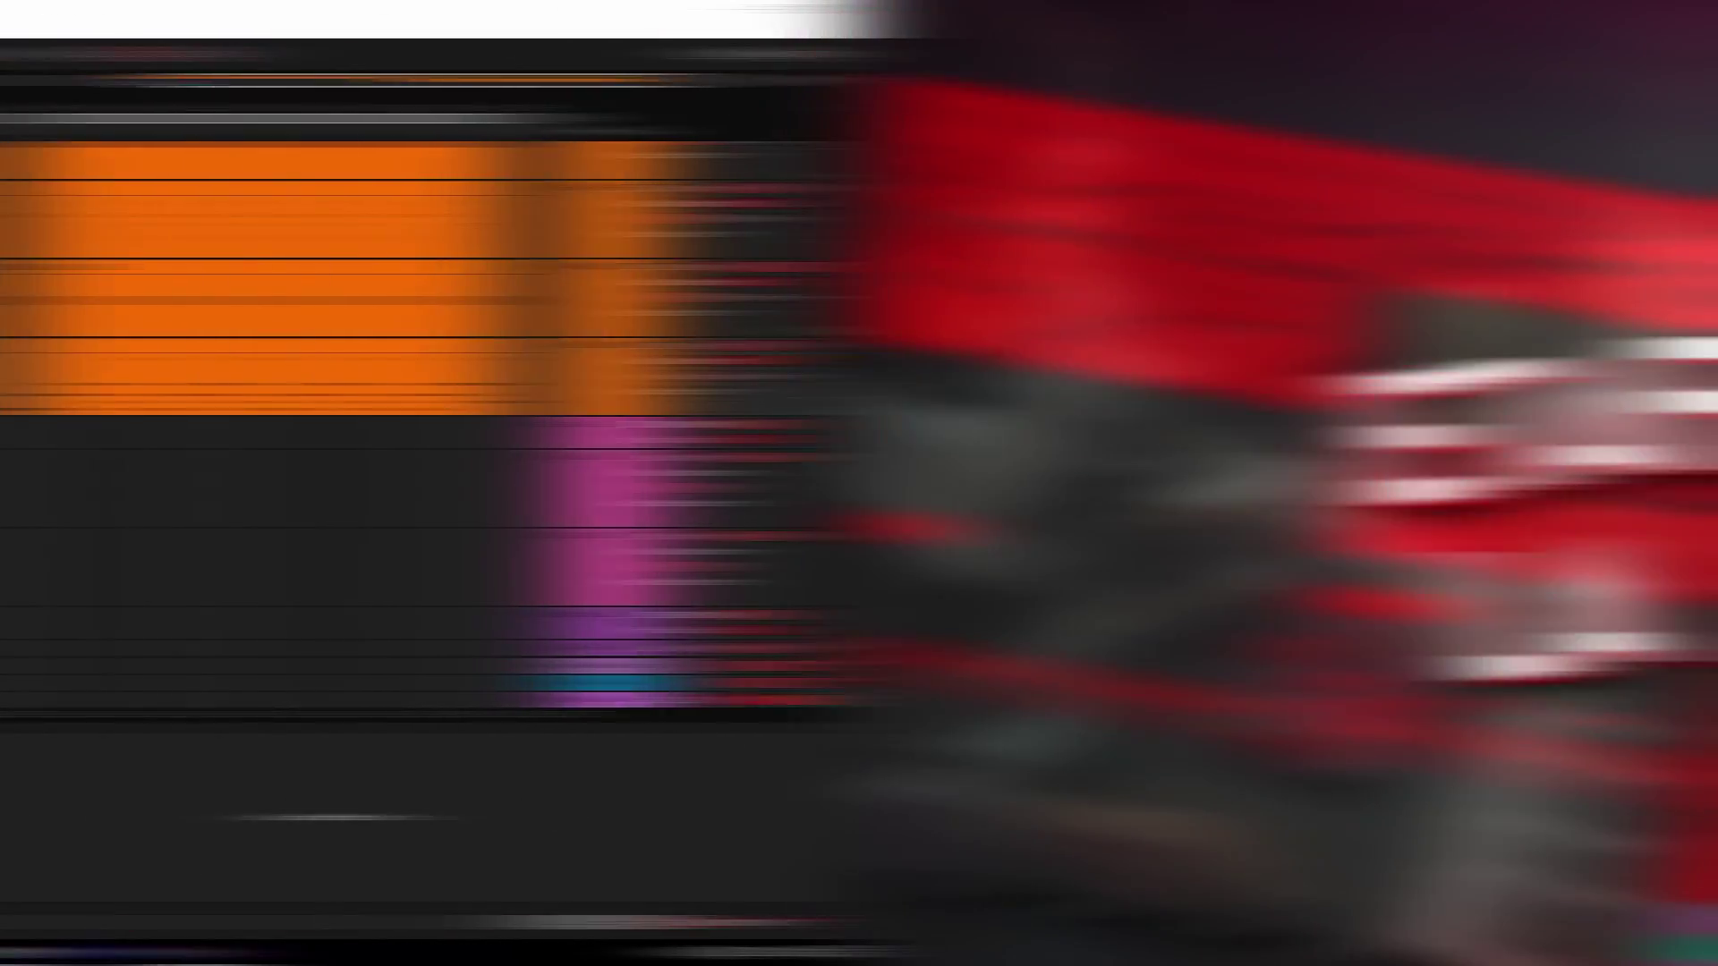
Toggle the solo of the 19 808 - WOO track and slightly lower the 17 HI-HATS track's volume.
{"action": "left_click", "coordinate": [1641, 348]}
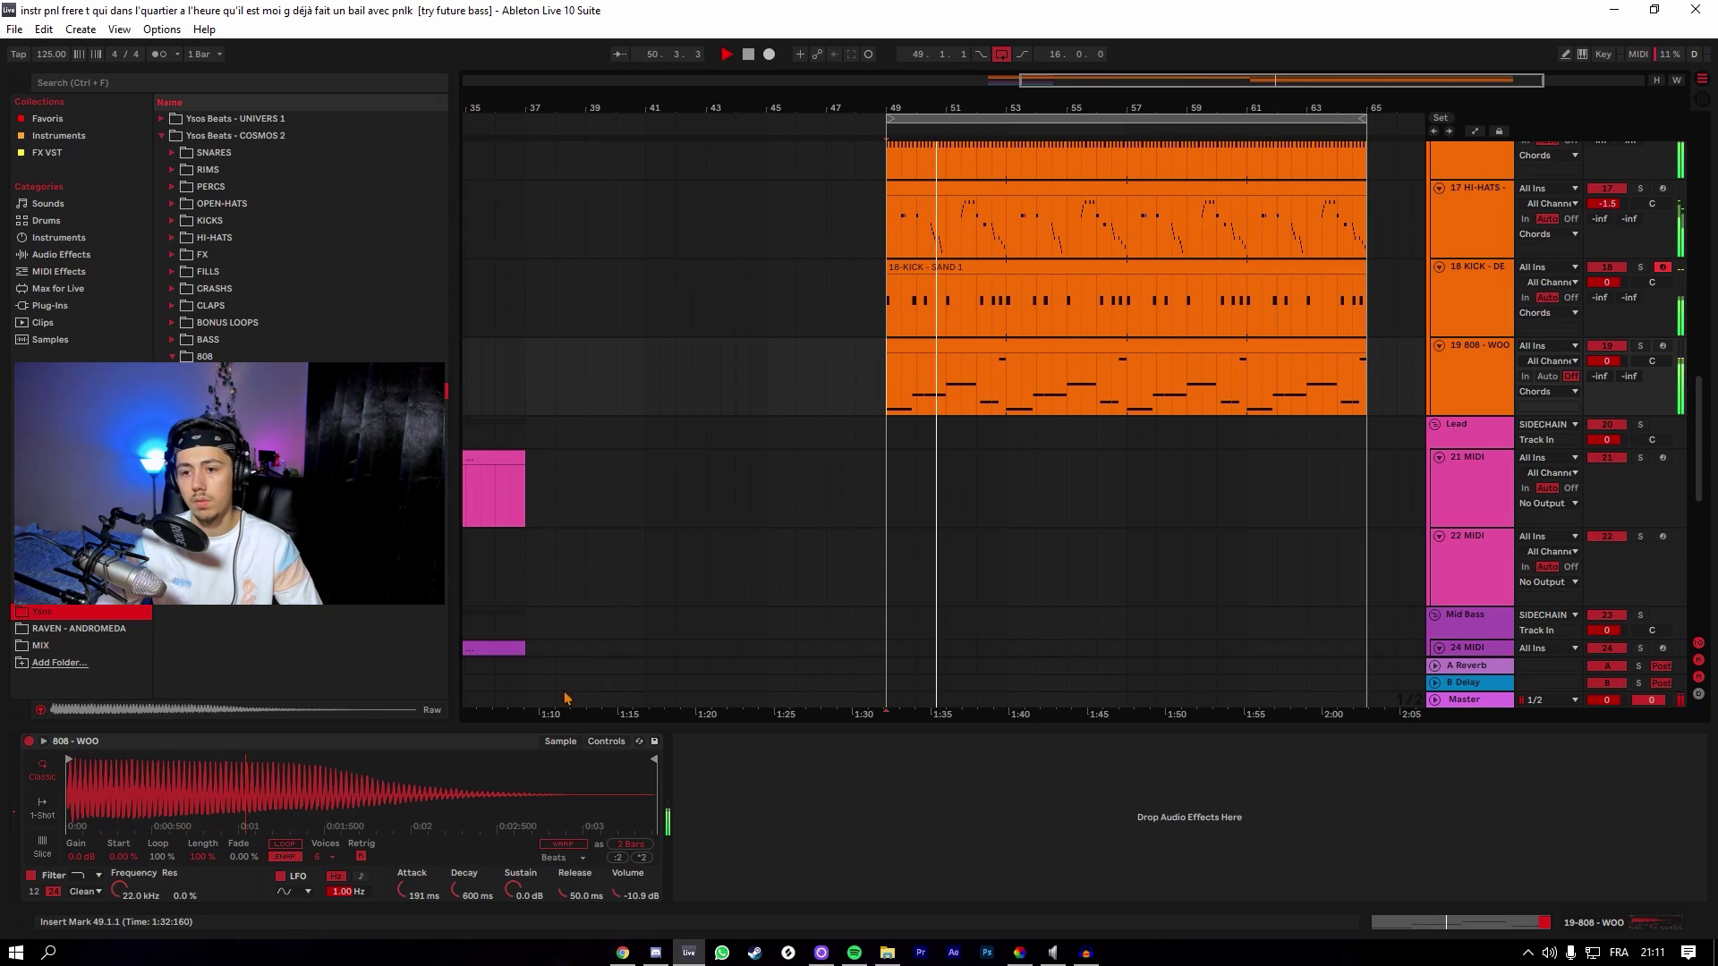
{"action": "scroll", "coordinate": [697, 559], "scroll_direction": "up", "scroll_amount": 3}
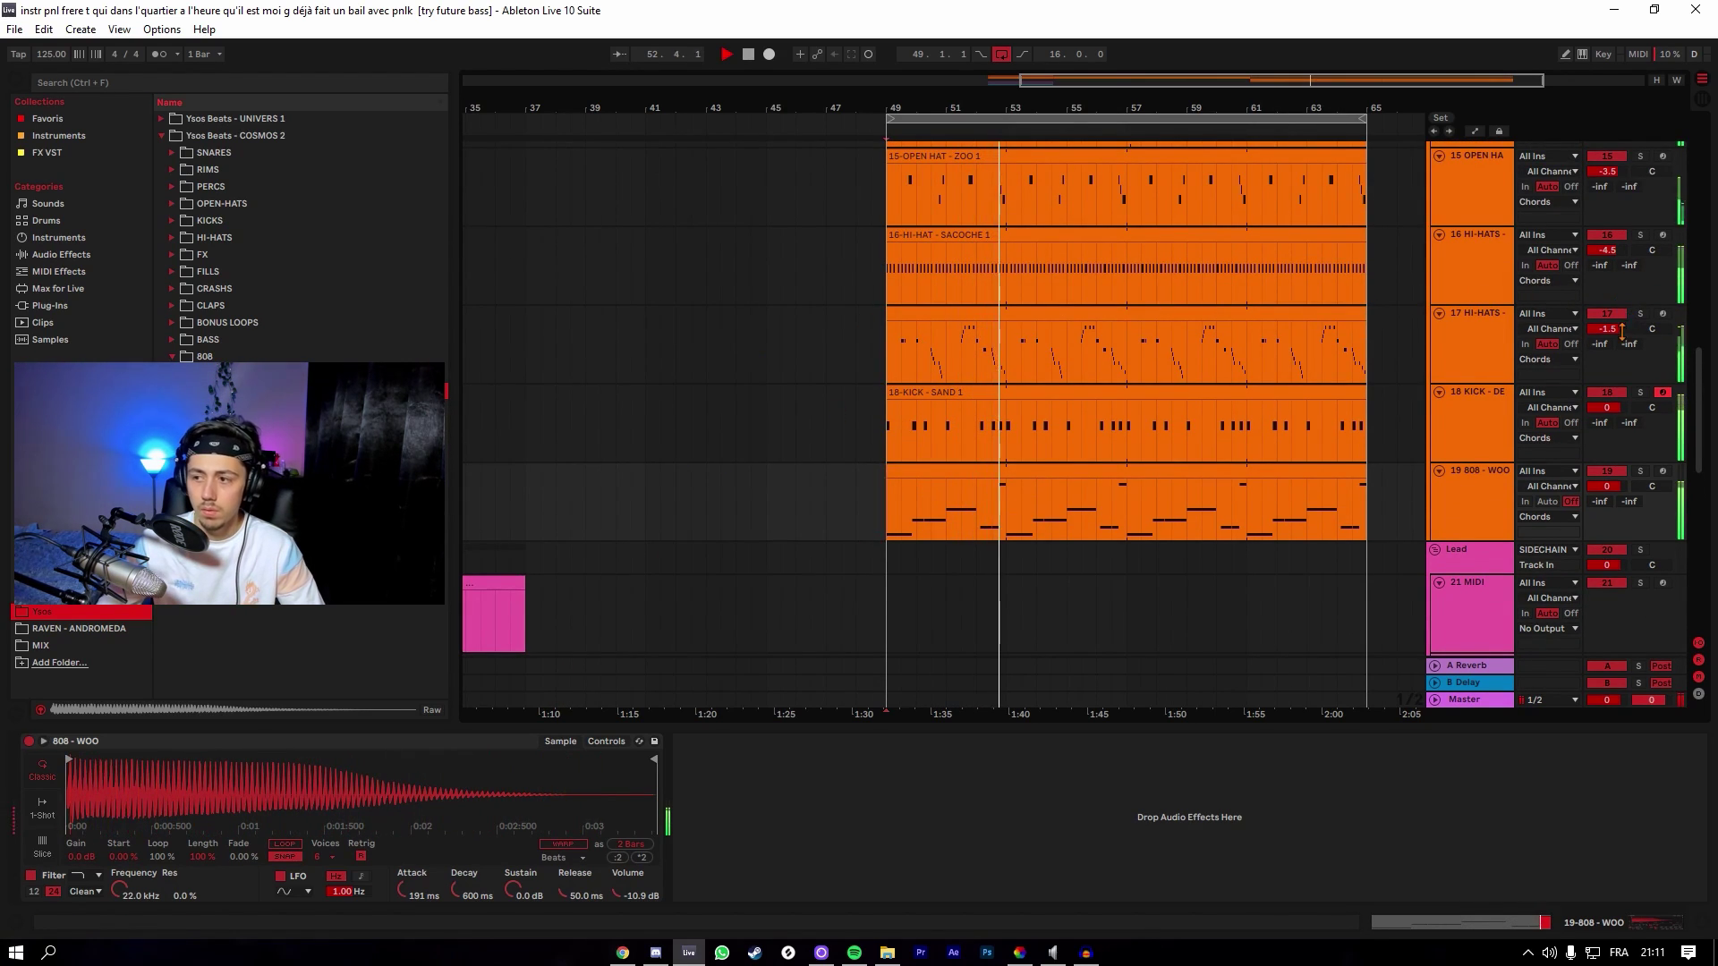
{"action": "left_click_drag", "start_coordinate": [1621, 330], "coordinate": [1621, 338]}
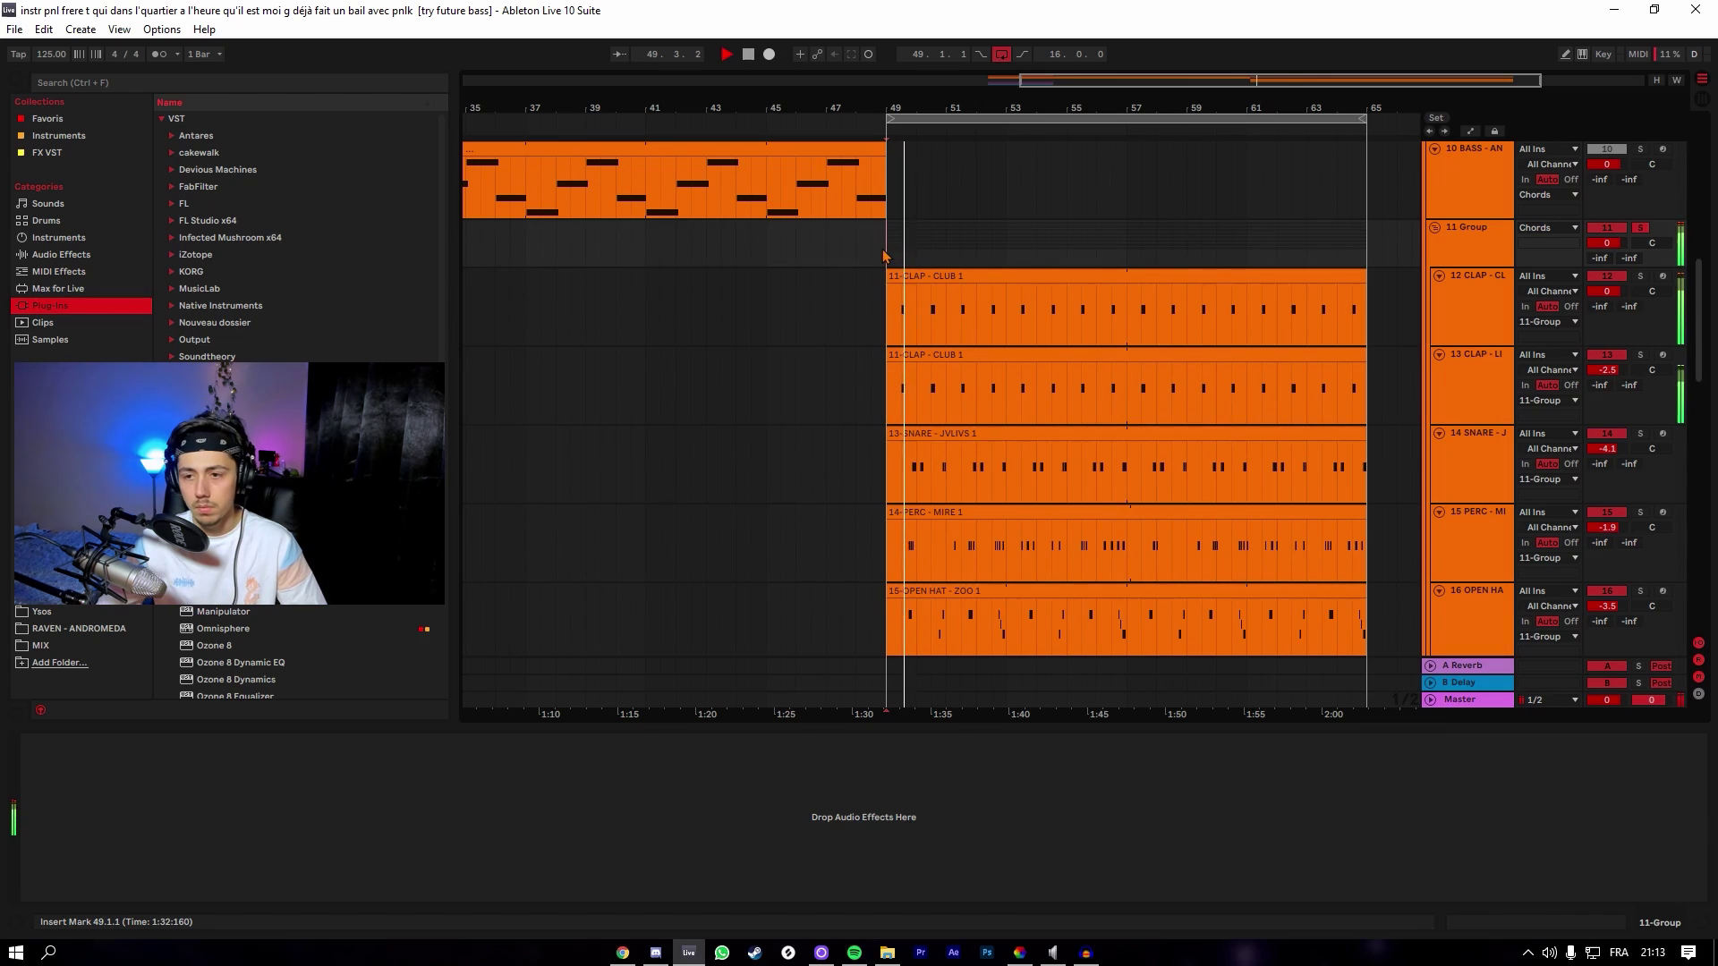
Lower the 12 CLAP track's volume to -1.6 dB in the soloed drum group and save the project.
{"action": "left_click_drag", "start_coordinate": [1607, 290], "coordinate": [1606, 296]}
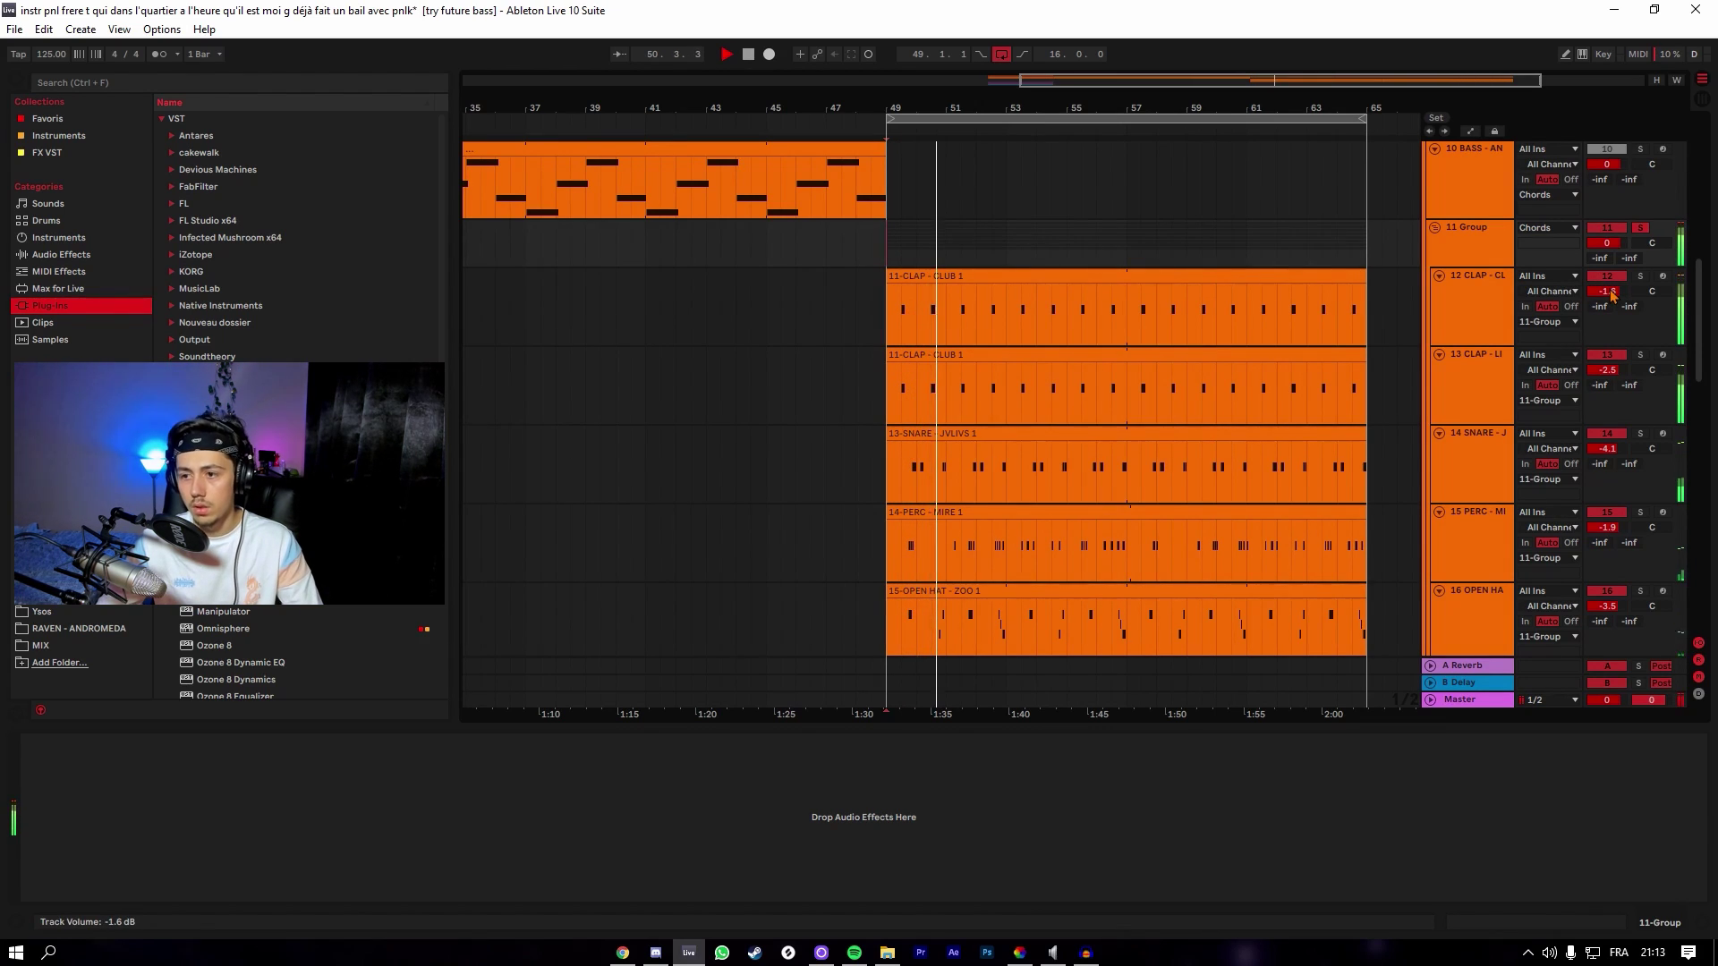
{"action": "key", "text": "ctrl+s"}
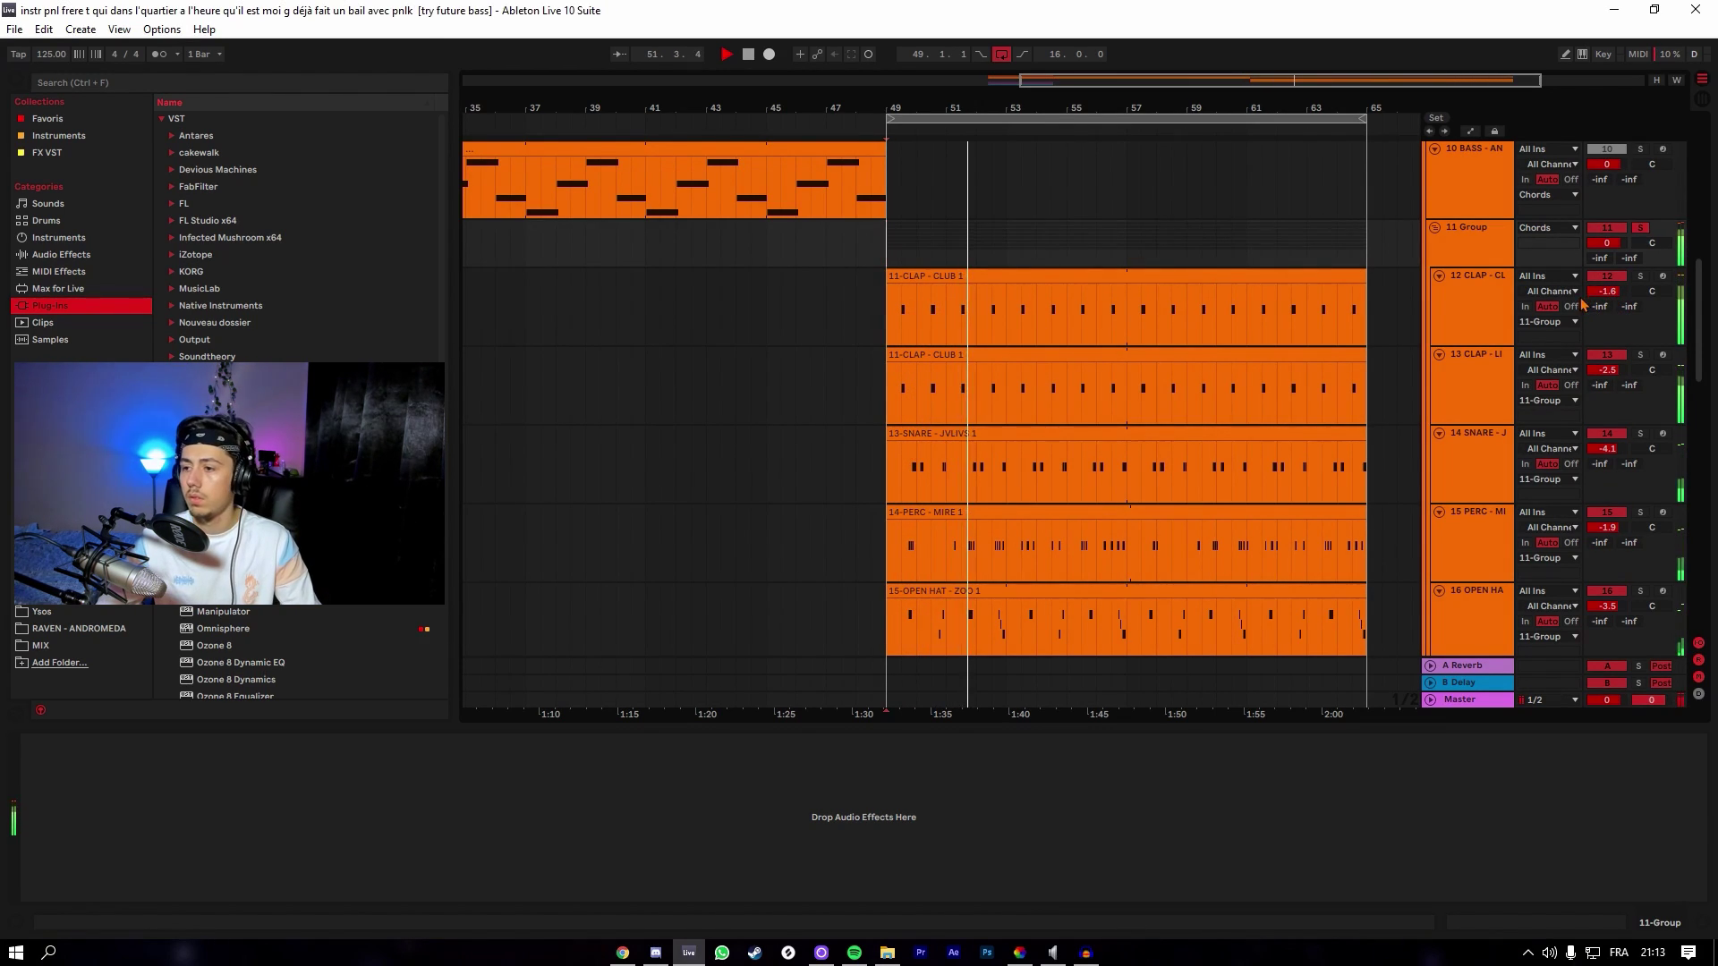